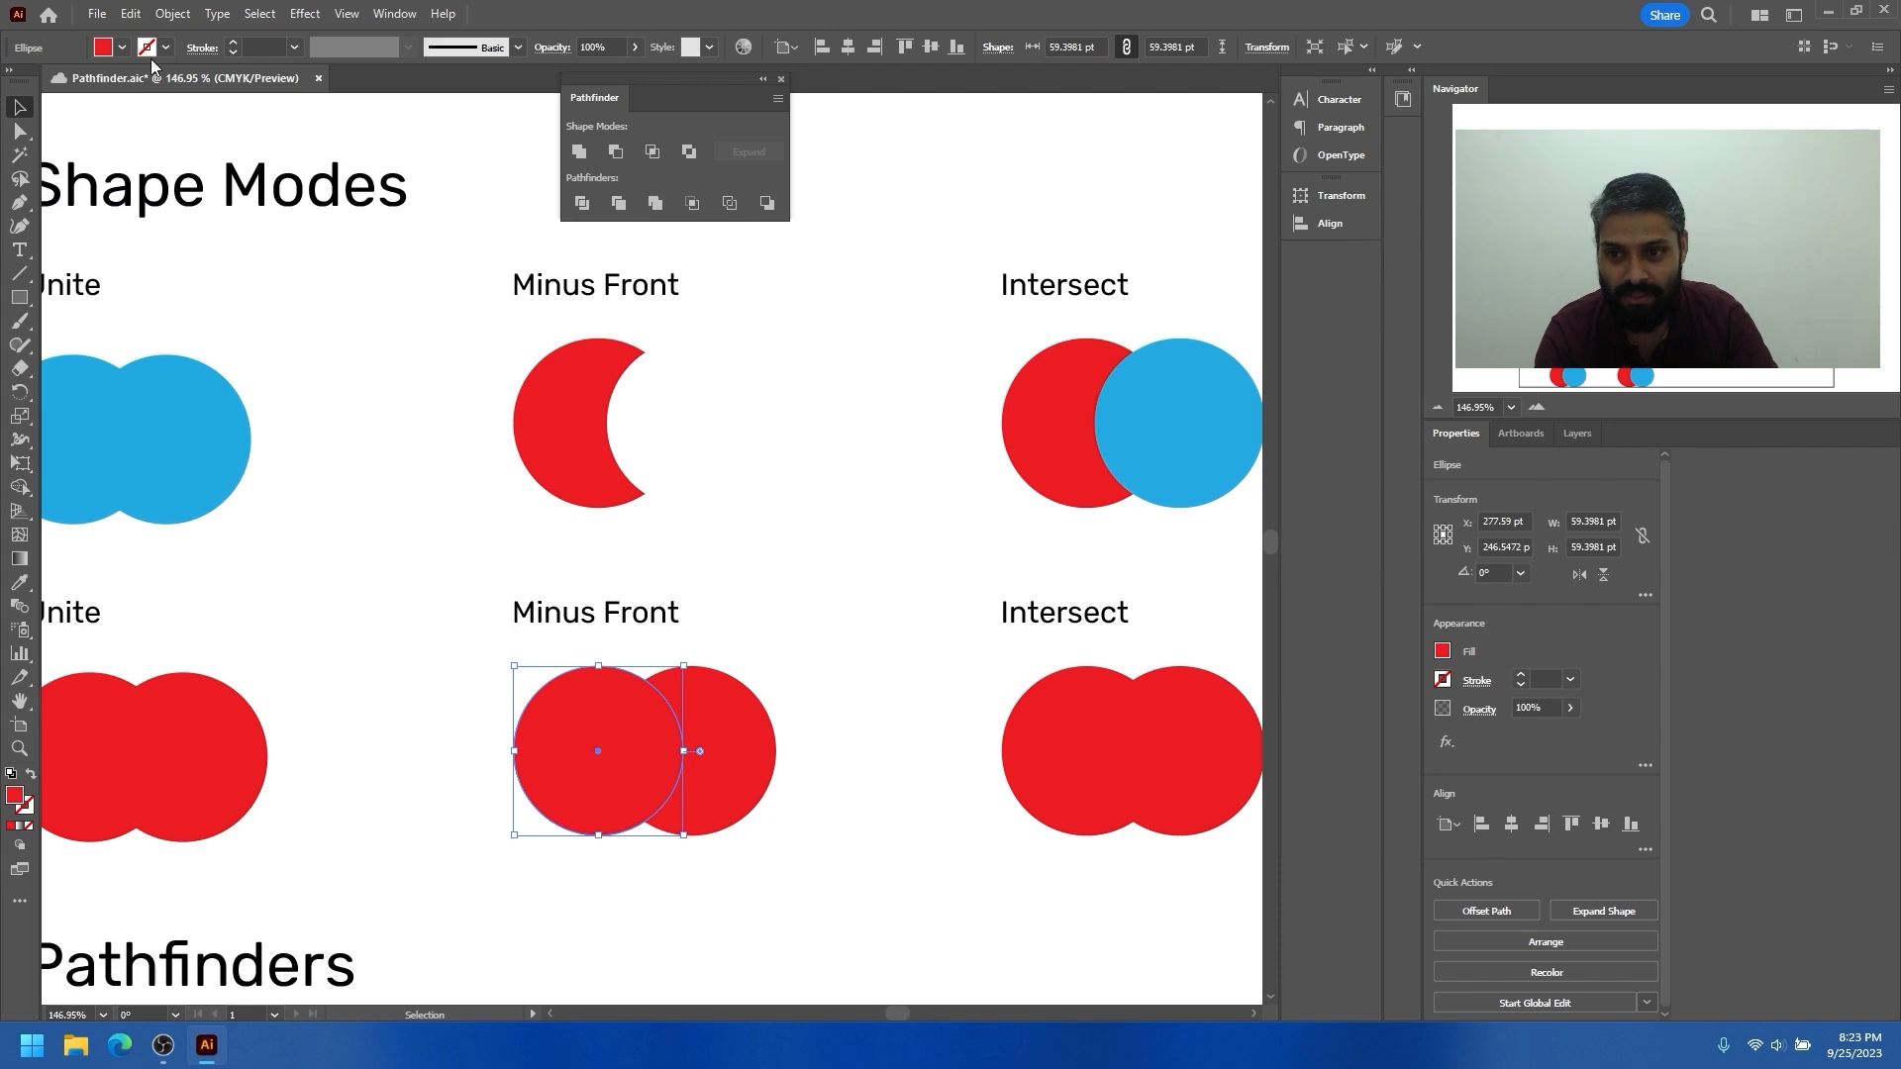
Recolour the left circle of the lower Minus Front pair dark red and bring it to the front
left_click(121, 47)
left_click(151, 80)
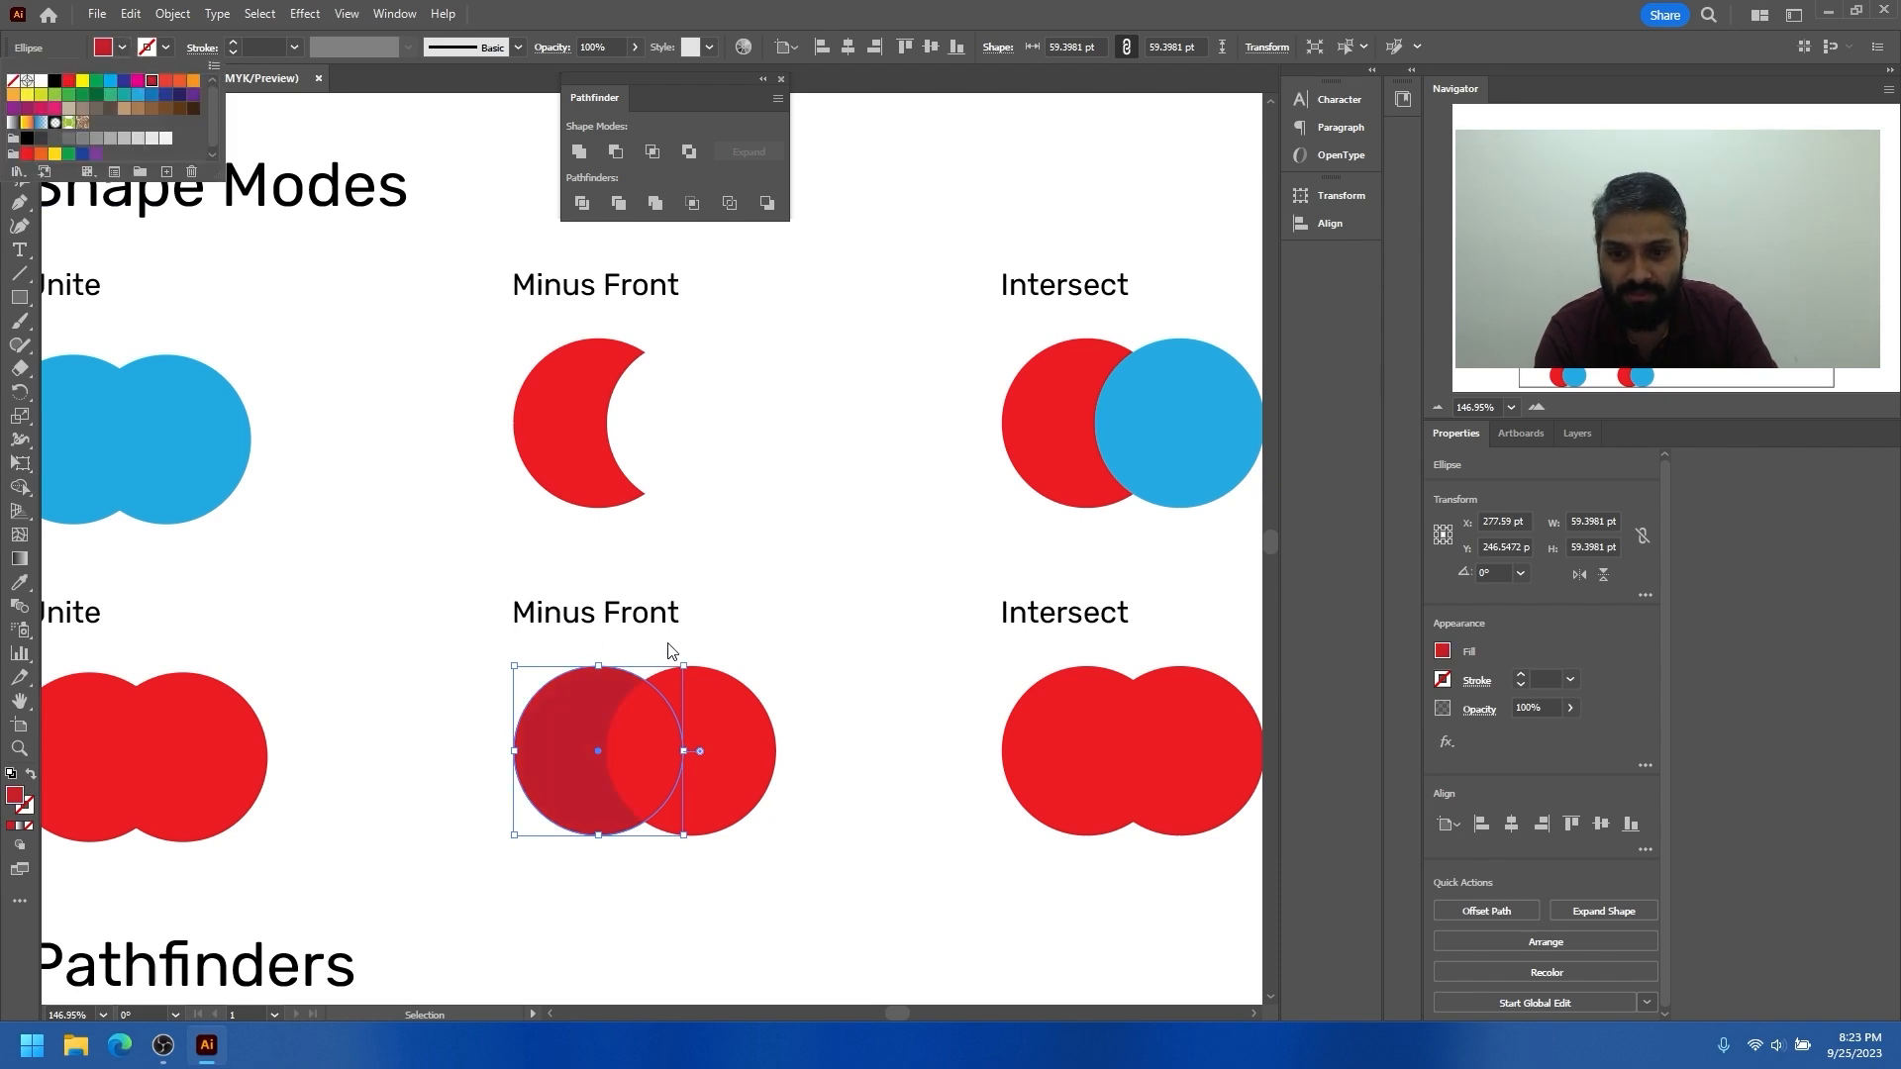
left_click(747, 644)
key("ctrl+shift+bracketright")
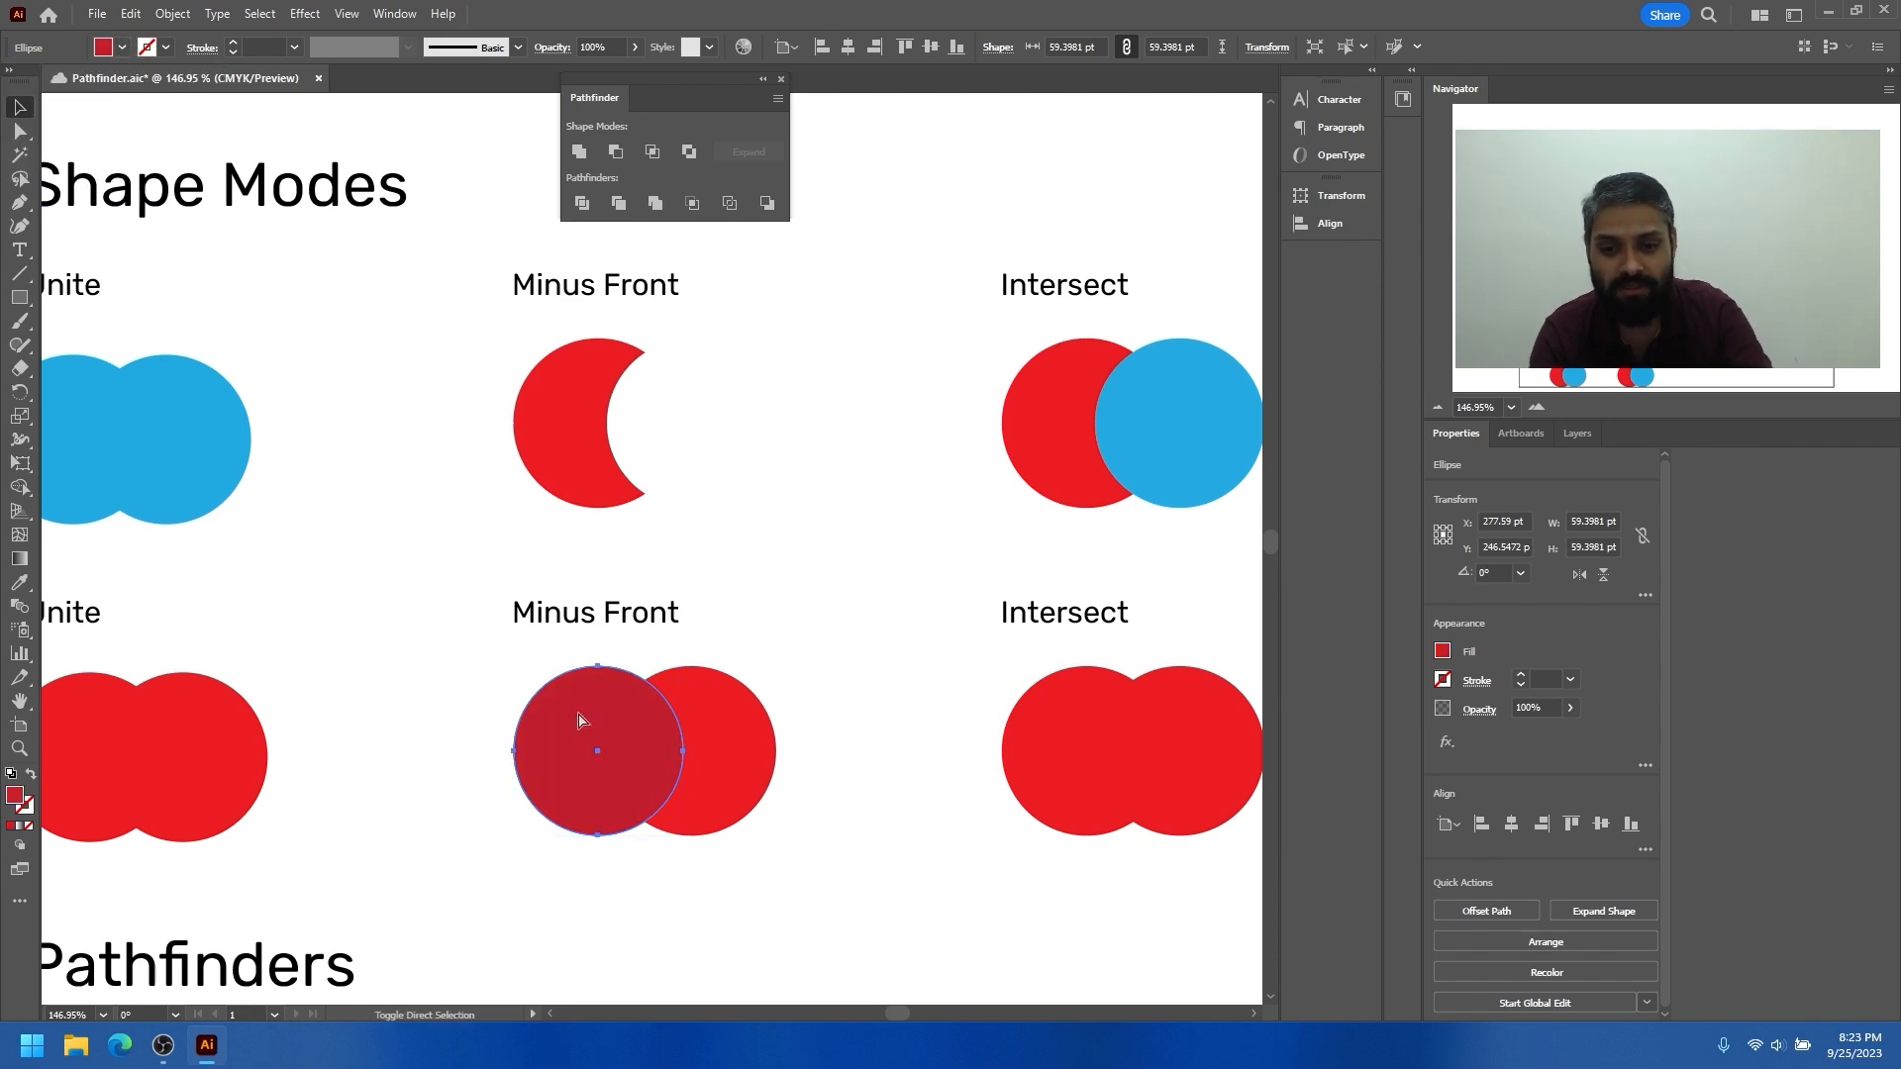
left_click(473, 705)
Apply Minus Front to the two overlapping circles in the lower Minus Front example
left_click_drag(523, 760, 508, 718)
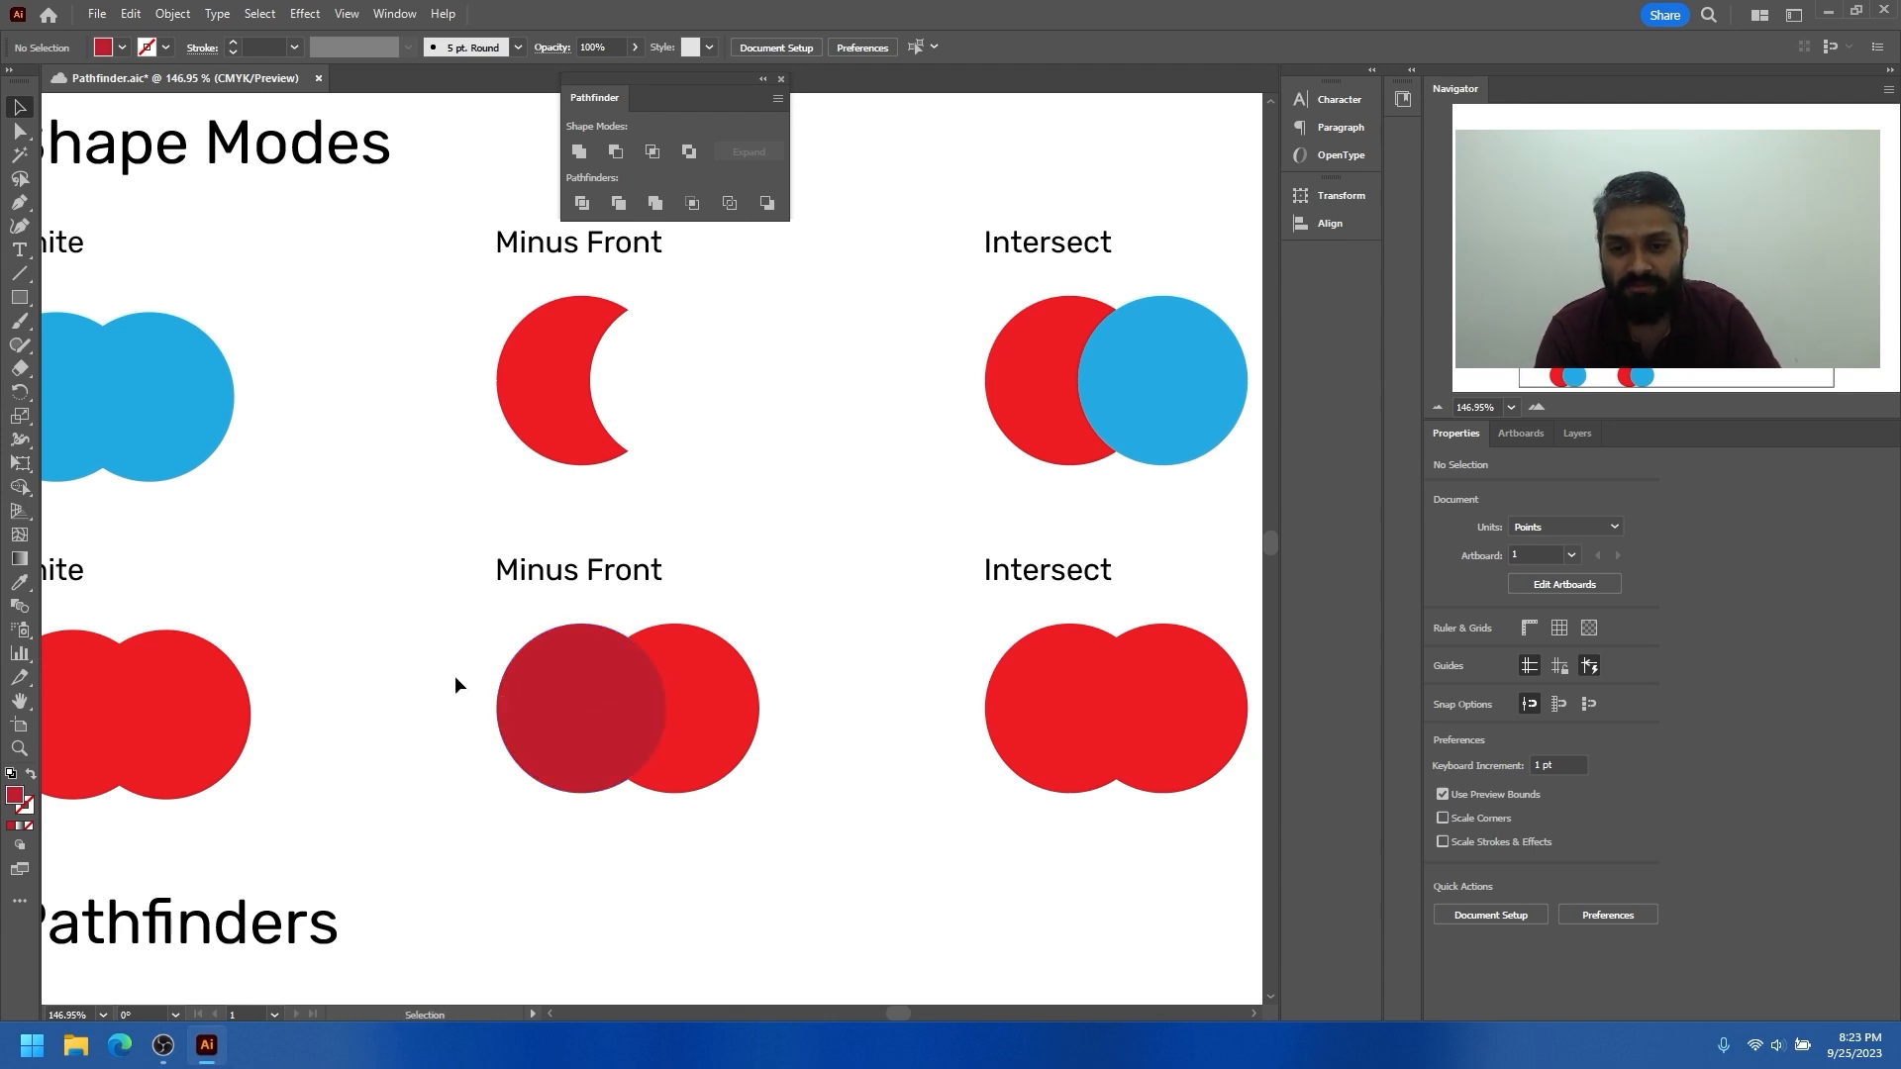
left_click_drag(655, 729, 693, 733)
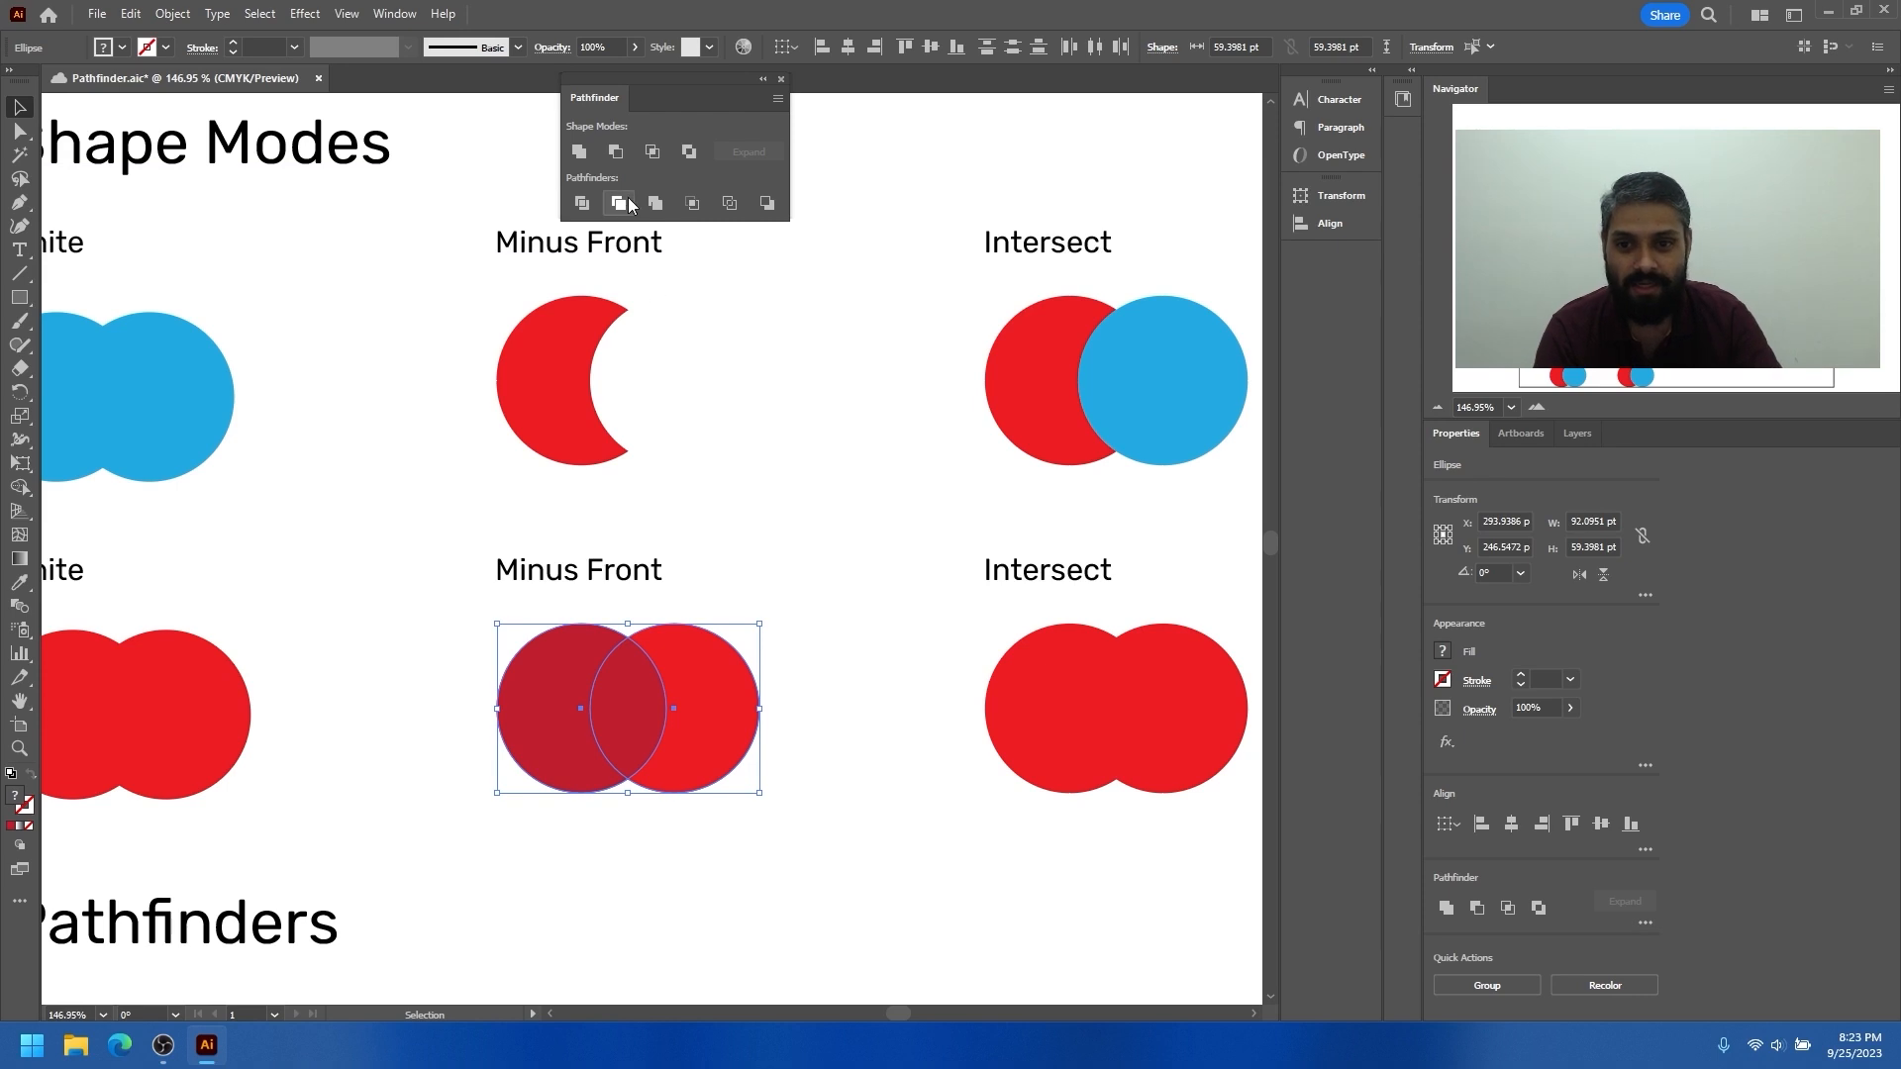
left_click(615, 153)
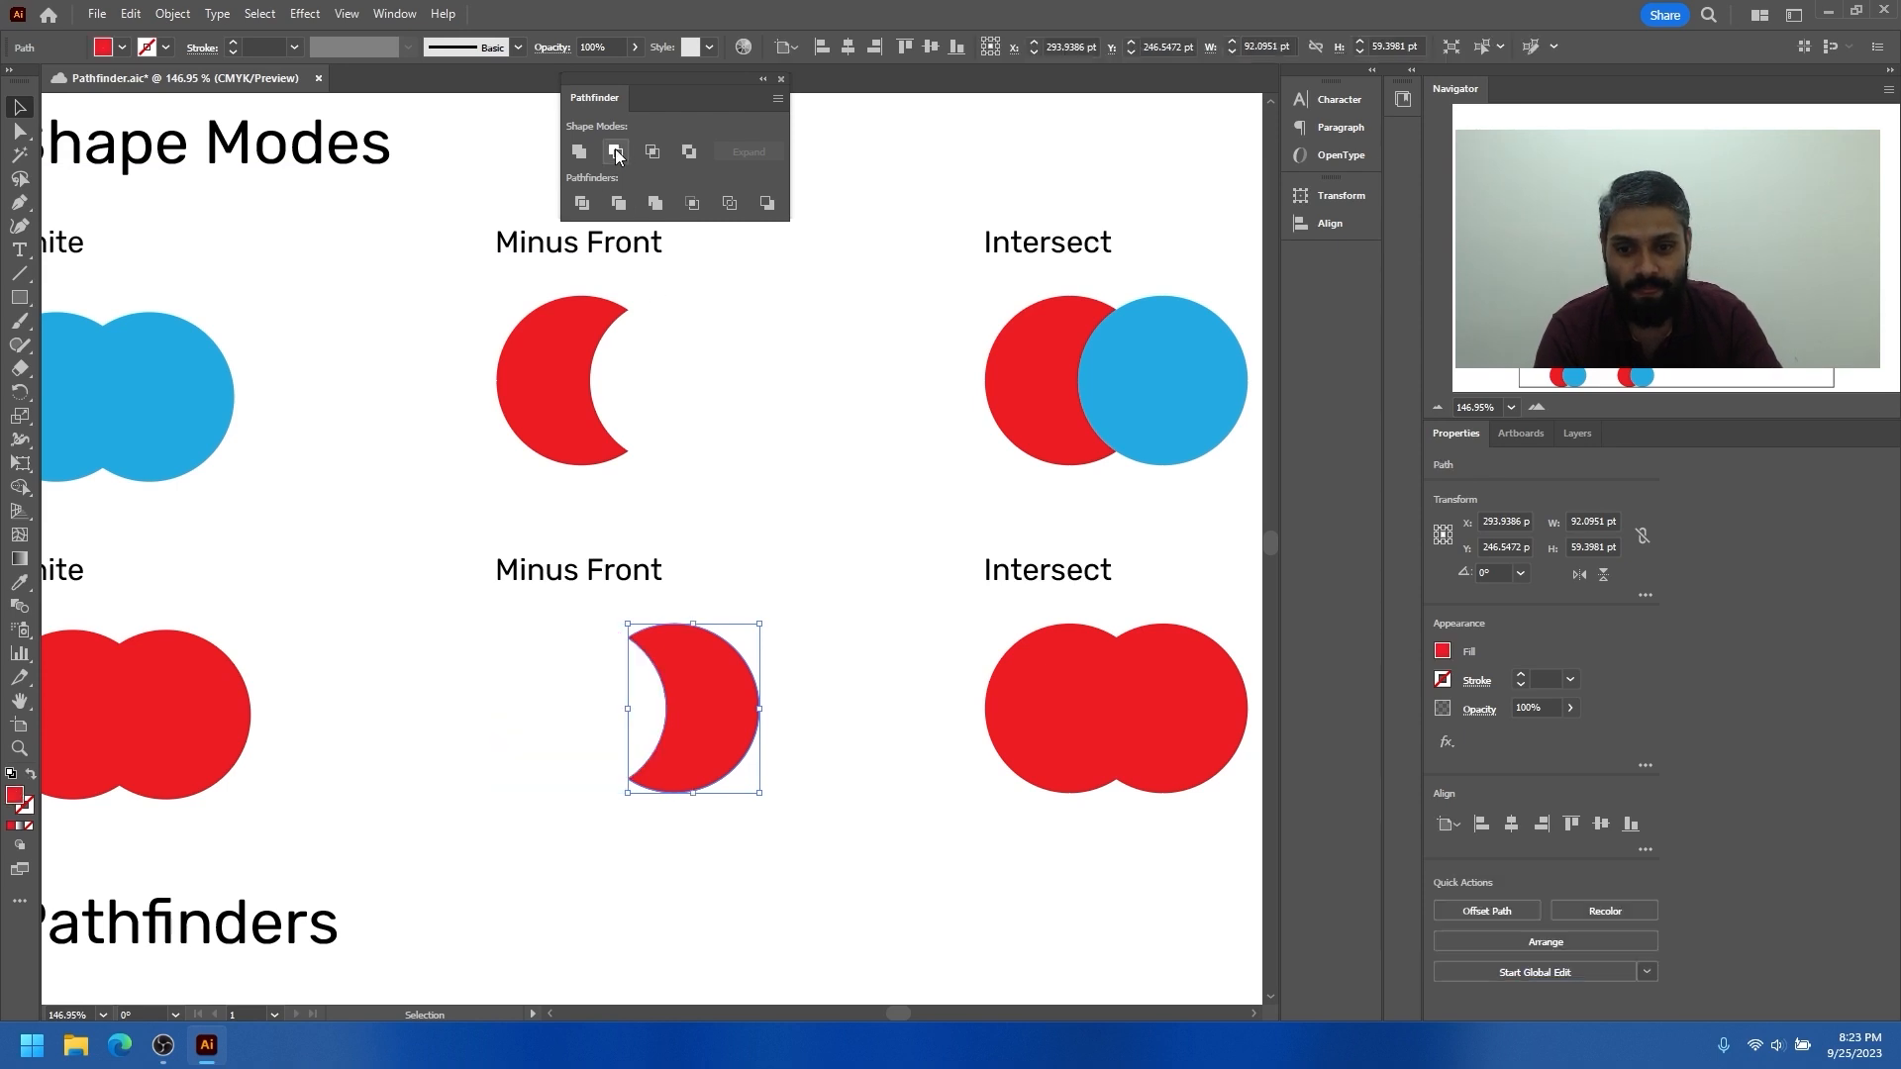
left_click(569, 678)
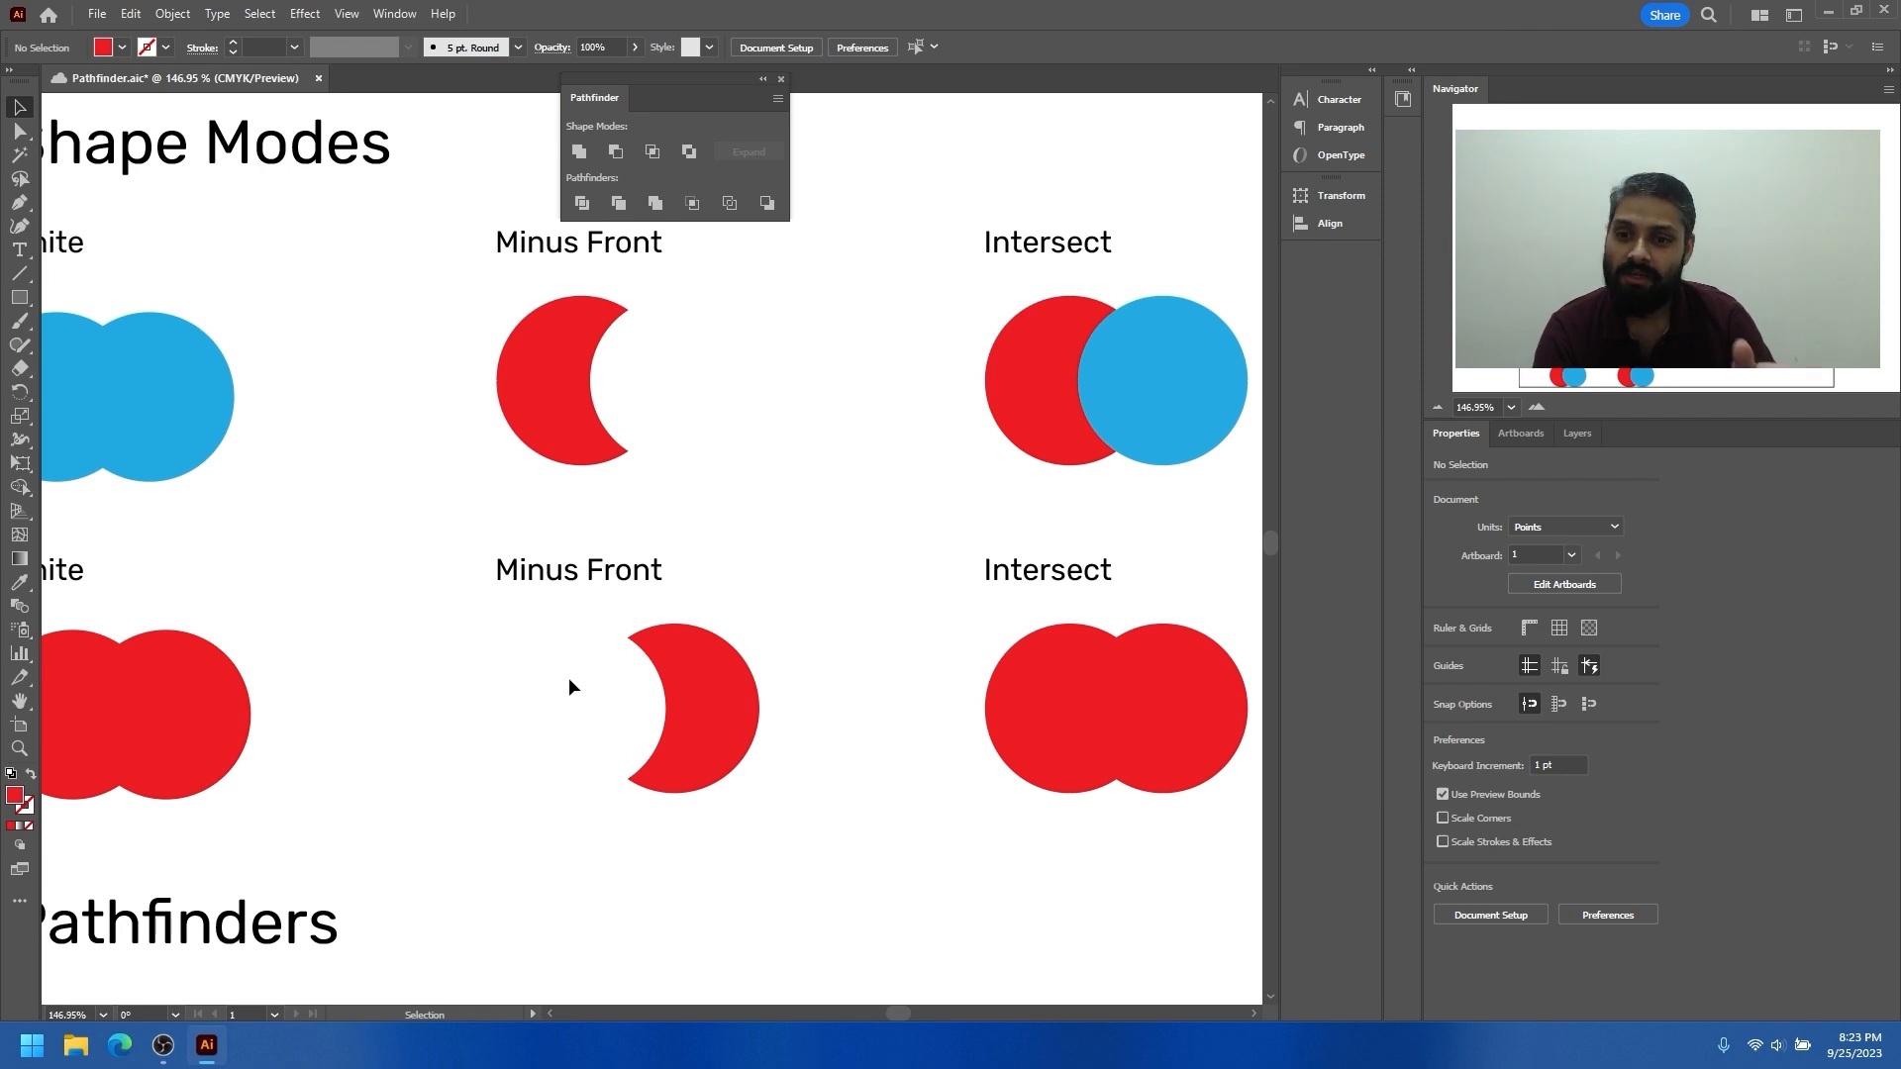
Apply Intersect to the overlapping red and blue circles in the upper Intersect example
left_click_drag(699, 453, 525, 492)
left_click_drag(764, 475, 695, 490)
left_click_drag(868, 446, 933, 486)
left_click_drag(661, 414, 656, 416)
left_click_drag(798, 438, 680, 509)
left_click_drag(743, 460, 798, 445)
left_click_drag(675, 418, 635, 457)
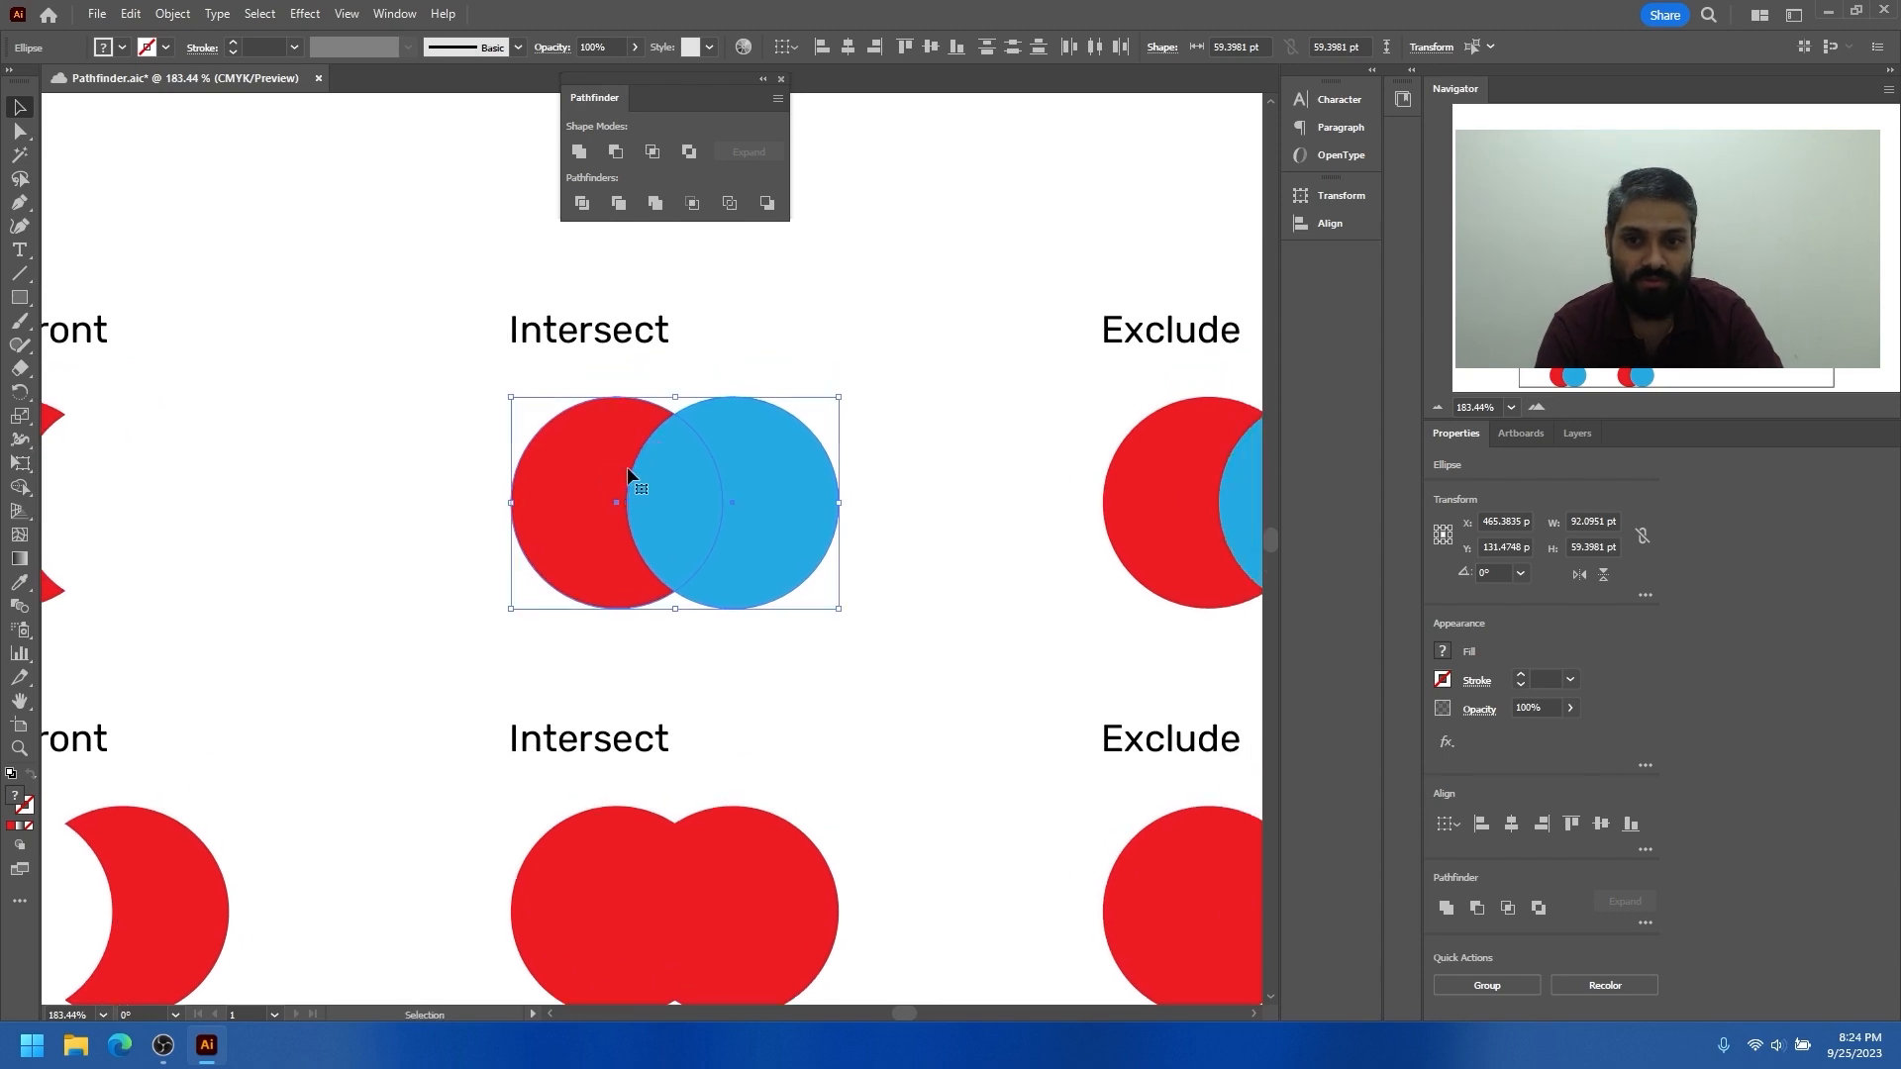
left_click(654, 152)
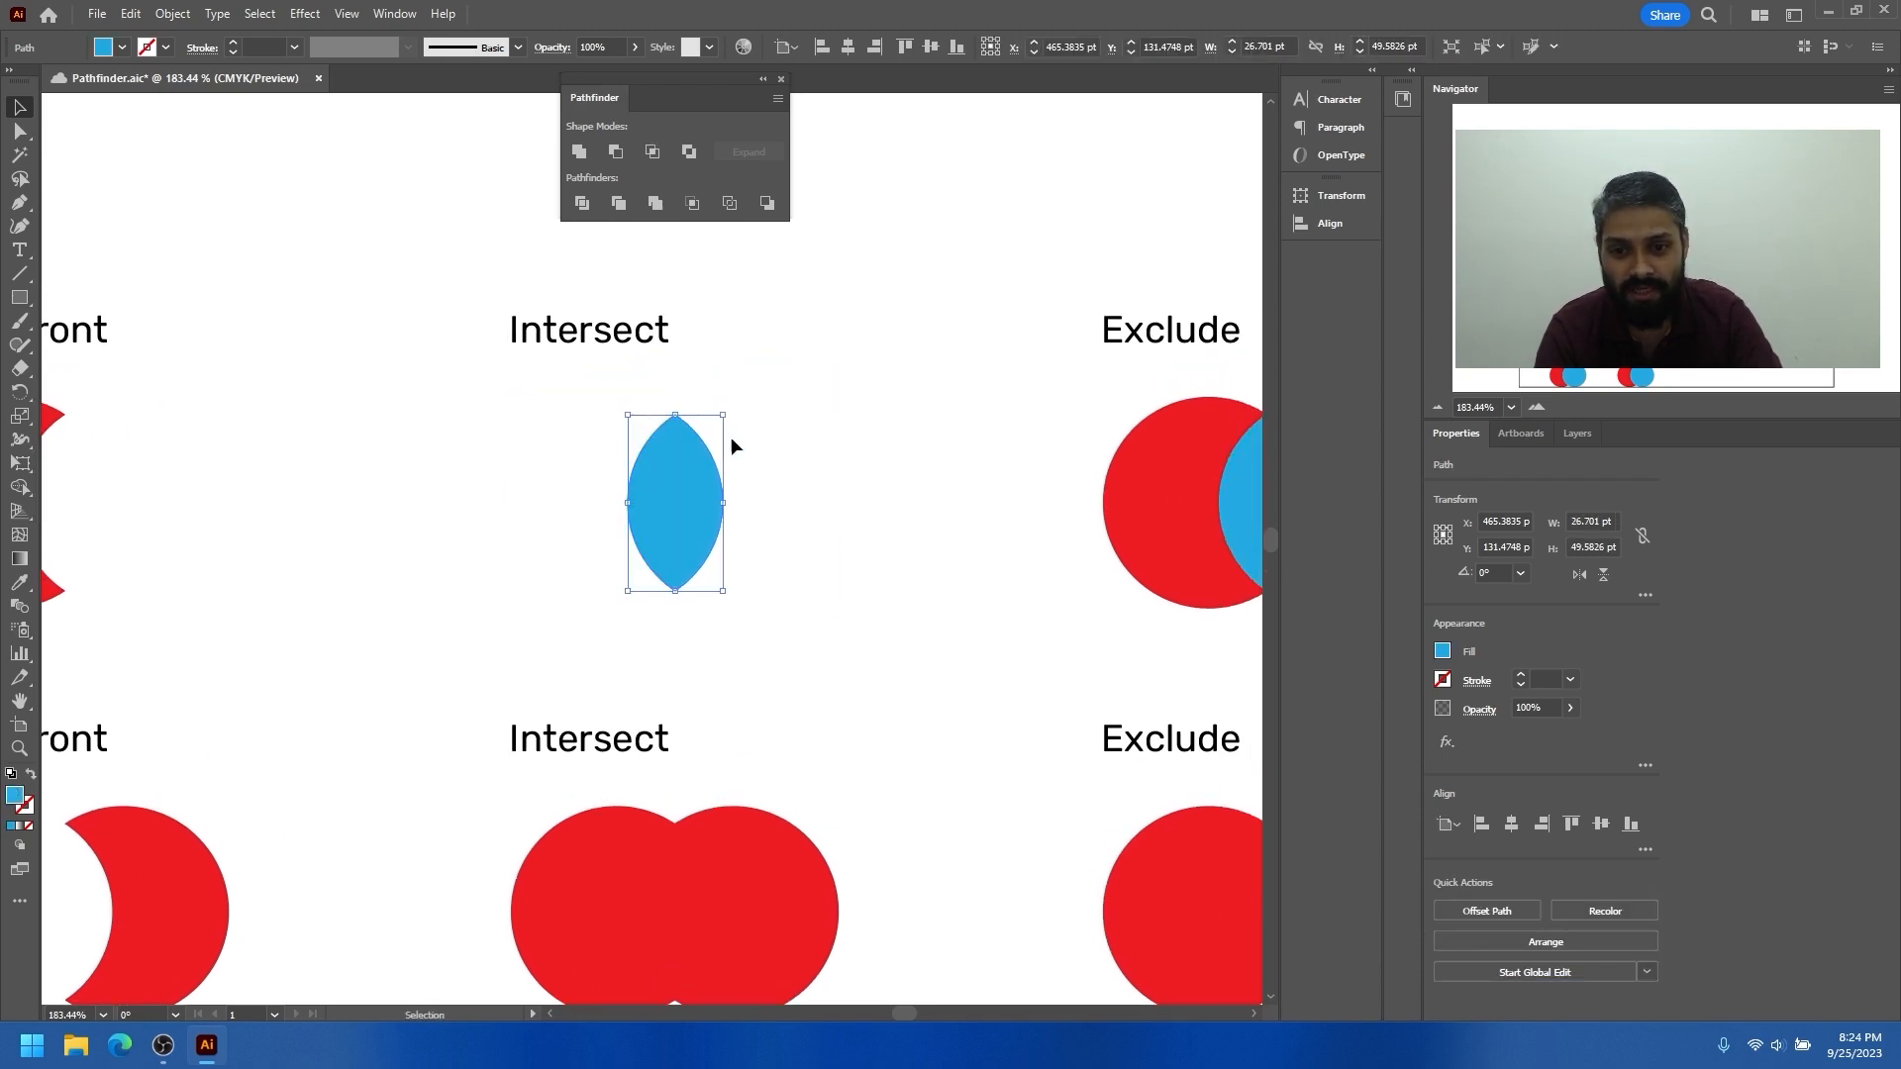
Apply Intersect to the two red circles in the lower Intersect example
left_click_drag(680, 562, 654, 574)
left_click_drag(653, 574, 637, 429)
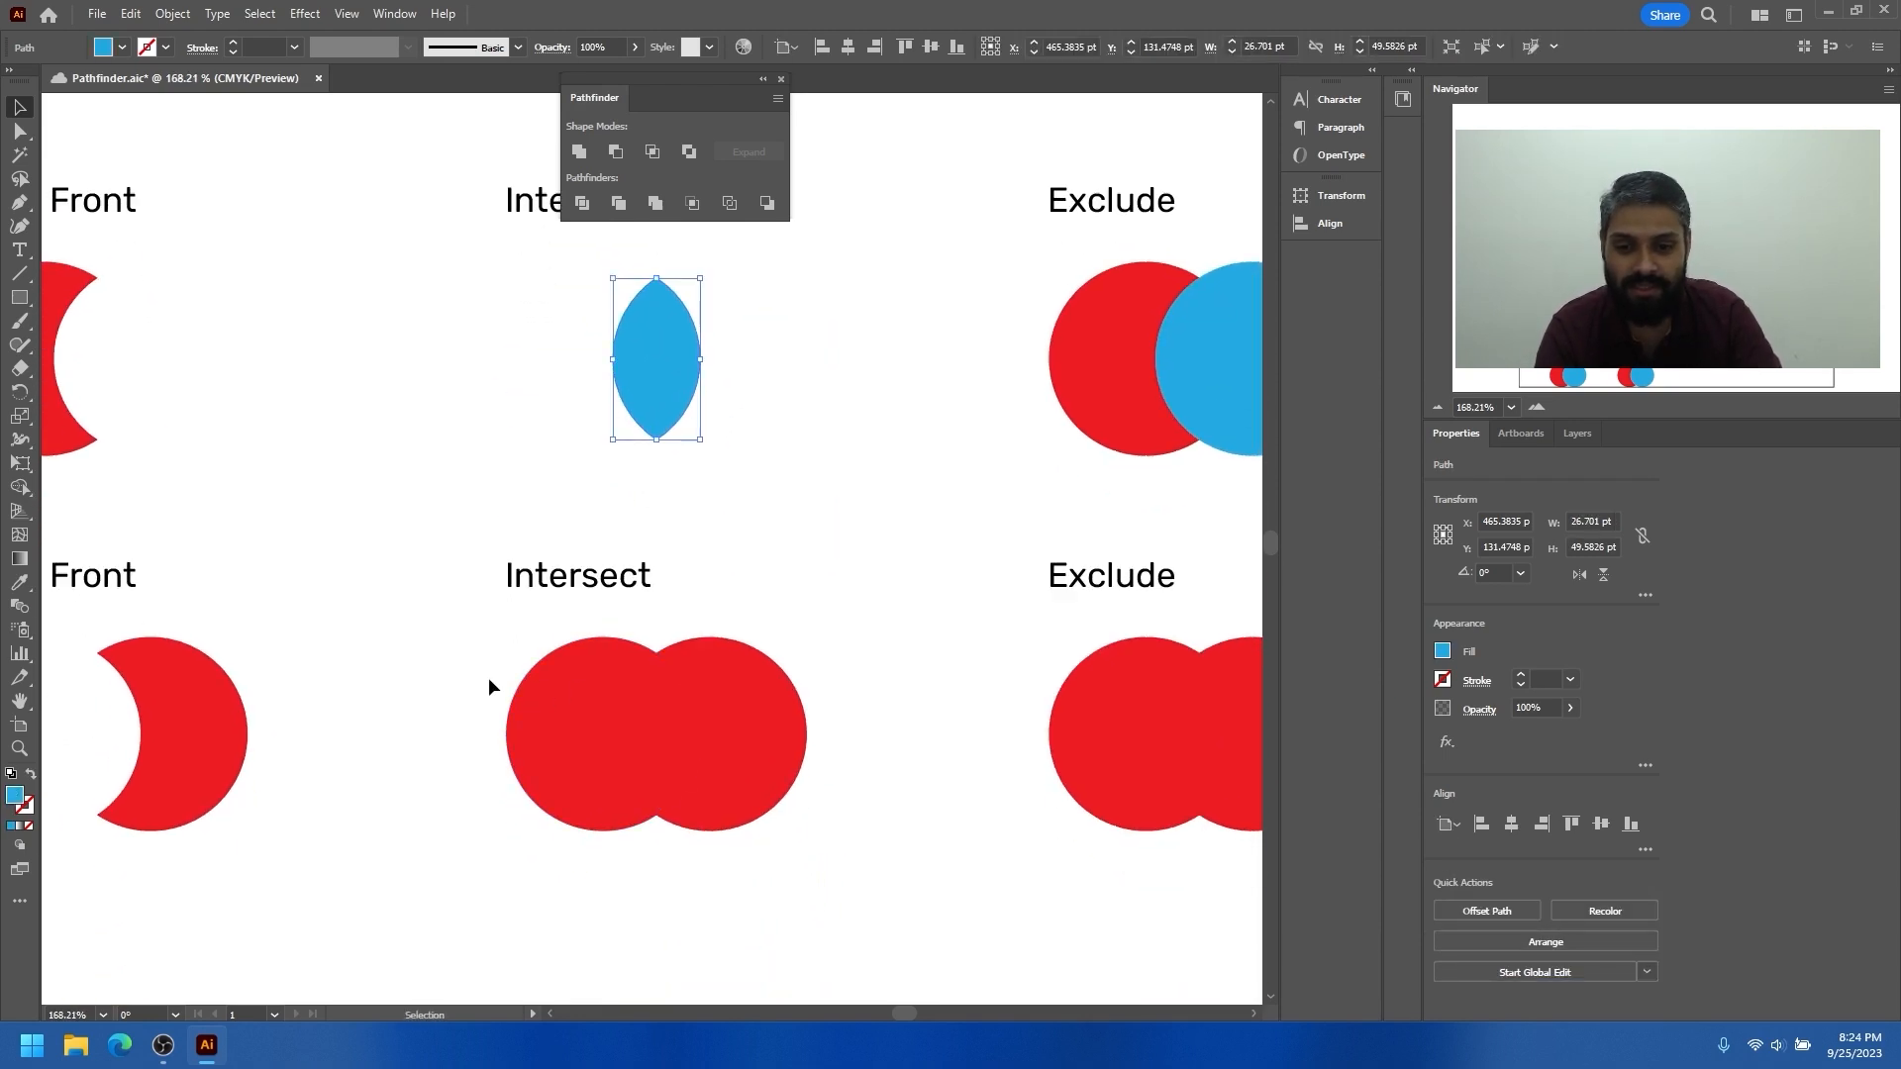
left_click_drag(855, 769, 856, 769)
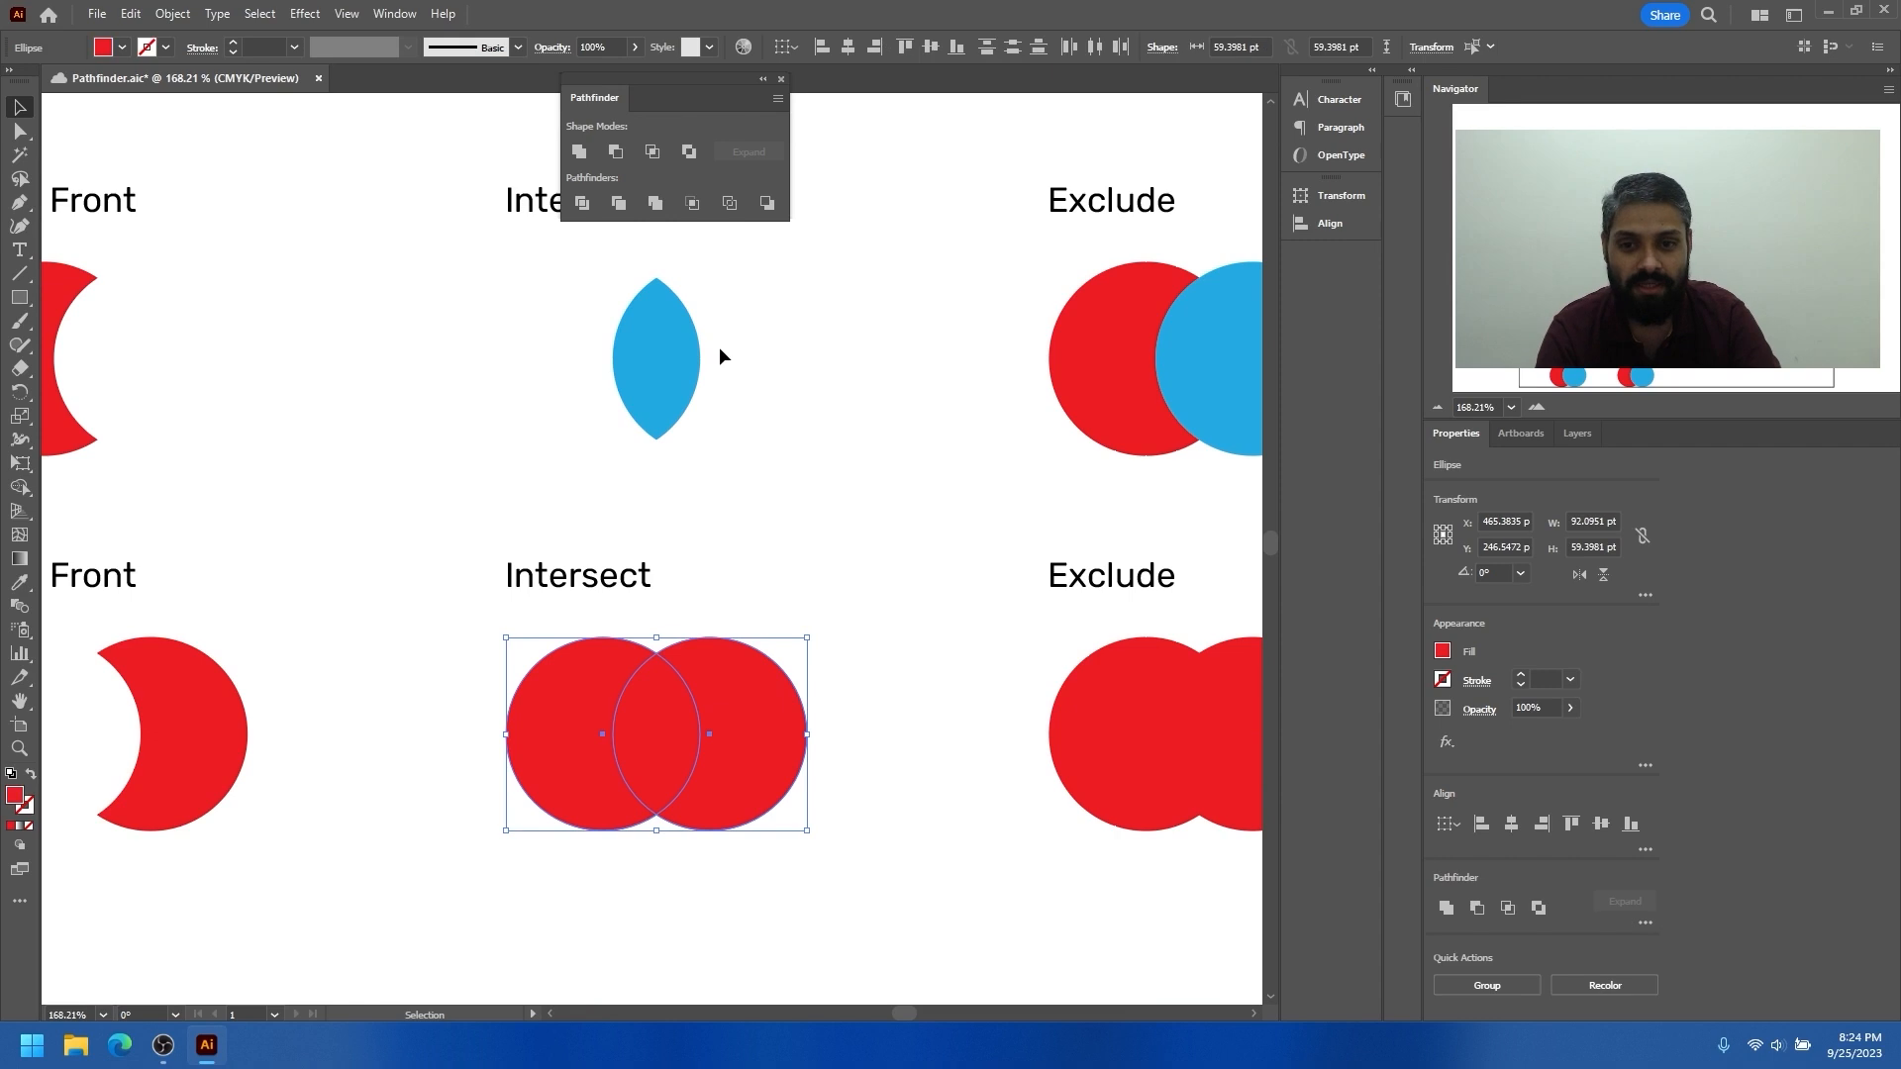
left_click(656, 154)
left_click(753, 695)
Apply Exclude to the red and blue circles in the upper Exclude example
left_click_drag(734, 589, 653, 555)
left_click_drag(867, 363, 1032, 414)
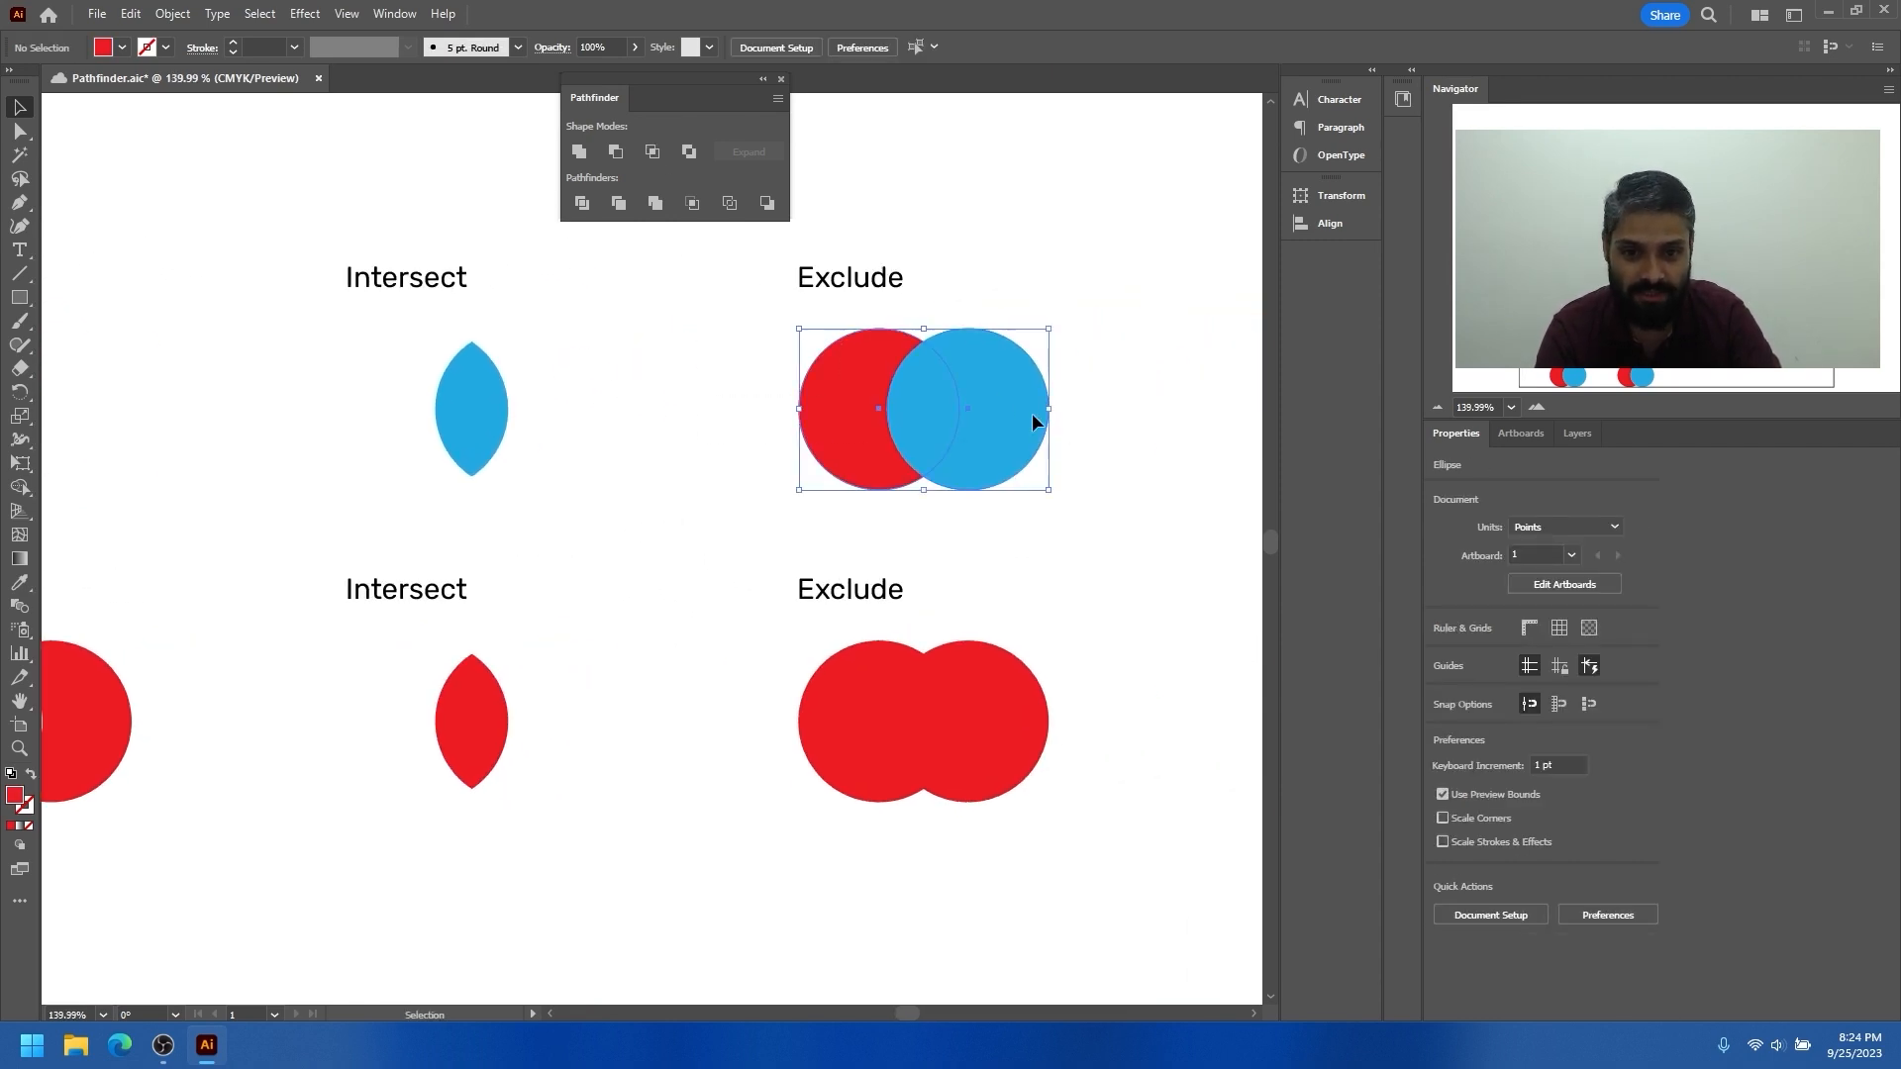
left_click(691, 152)
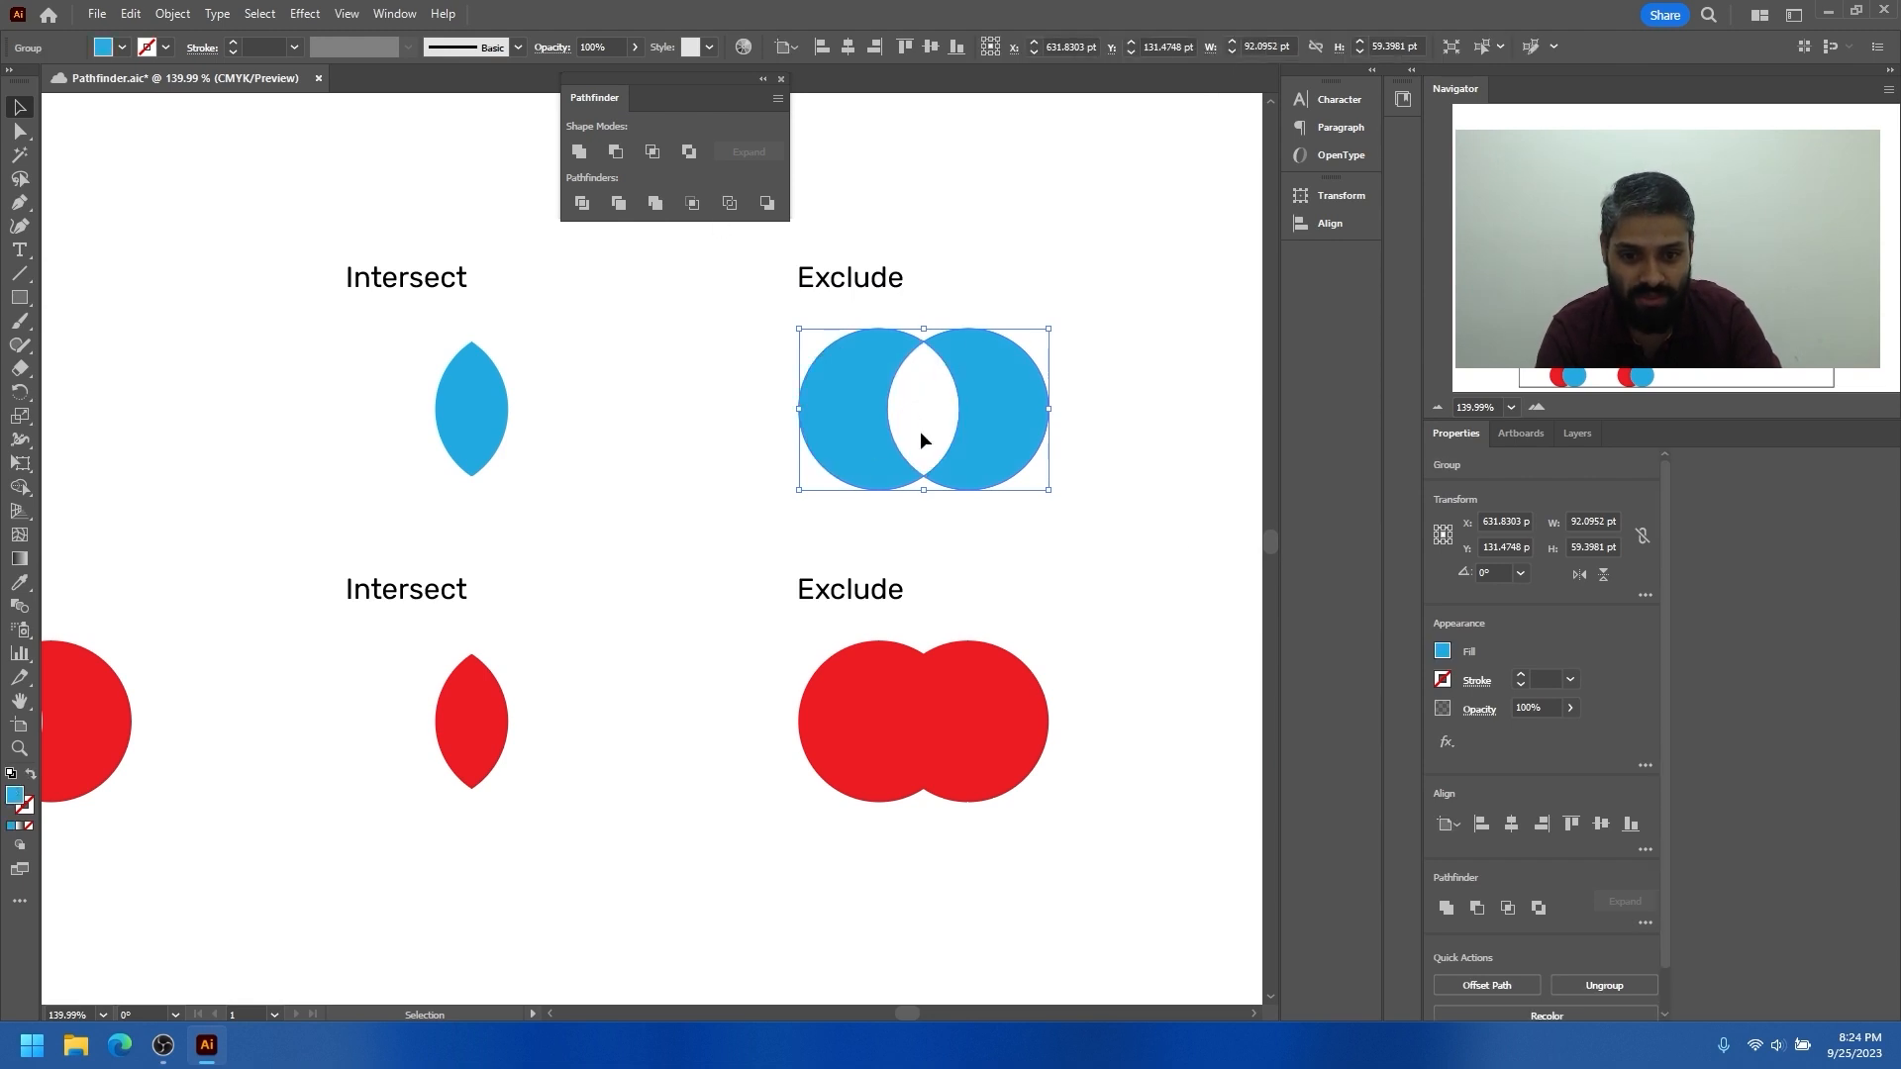
left_click(837, 507)
Apply Exclude to the two red circles in the lower Exclude example
left_click_drag(976, 494, 866, 515)
left_click_drag(953, 703, 955, 705)
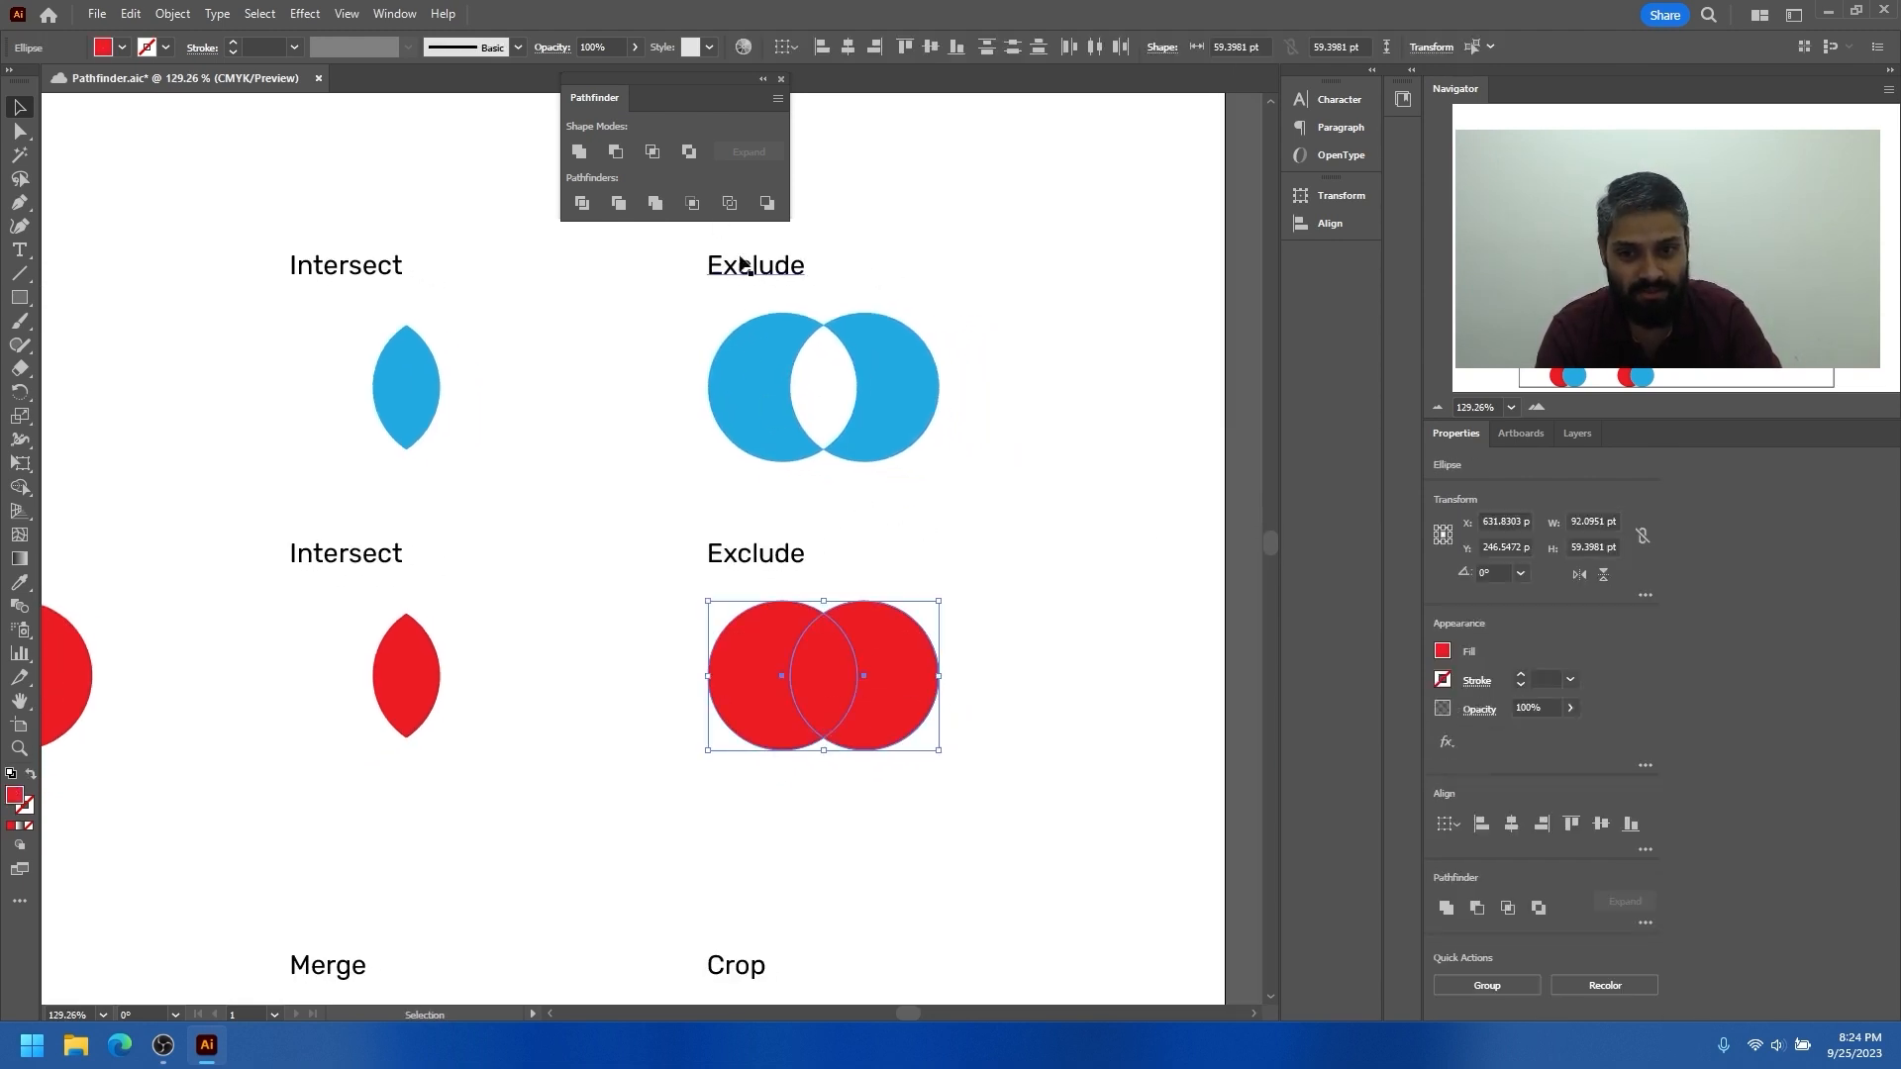
left_click(690, 152)
Move the entire Shape Modes section, with its heading, labels and shapes, off the artboard to the area above it
left_click_drag(975, 513, 889, 568)
left_click_drag(635, 495, 493, 417)
left_click_drag(261, 274, 761, 493)
left_click_drag(546, 433, 562, 610)
left_click_drag(495, 553, 512, 259)
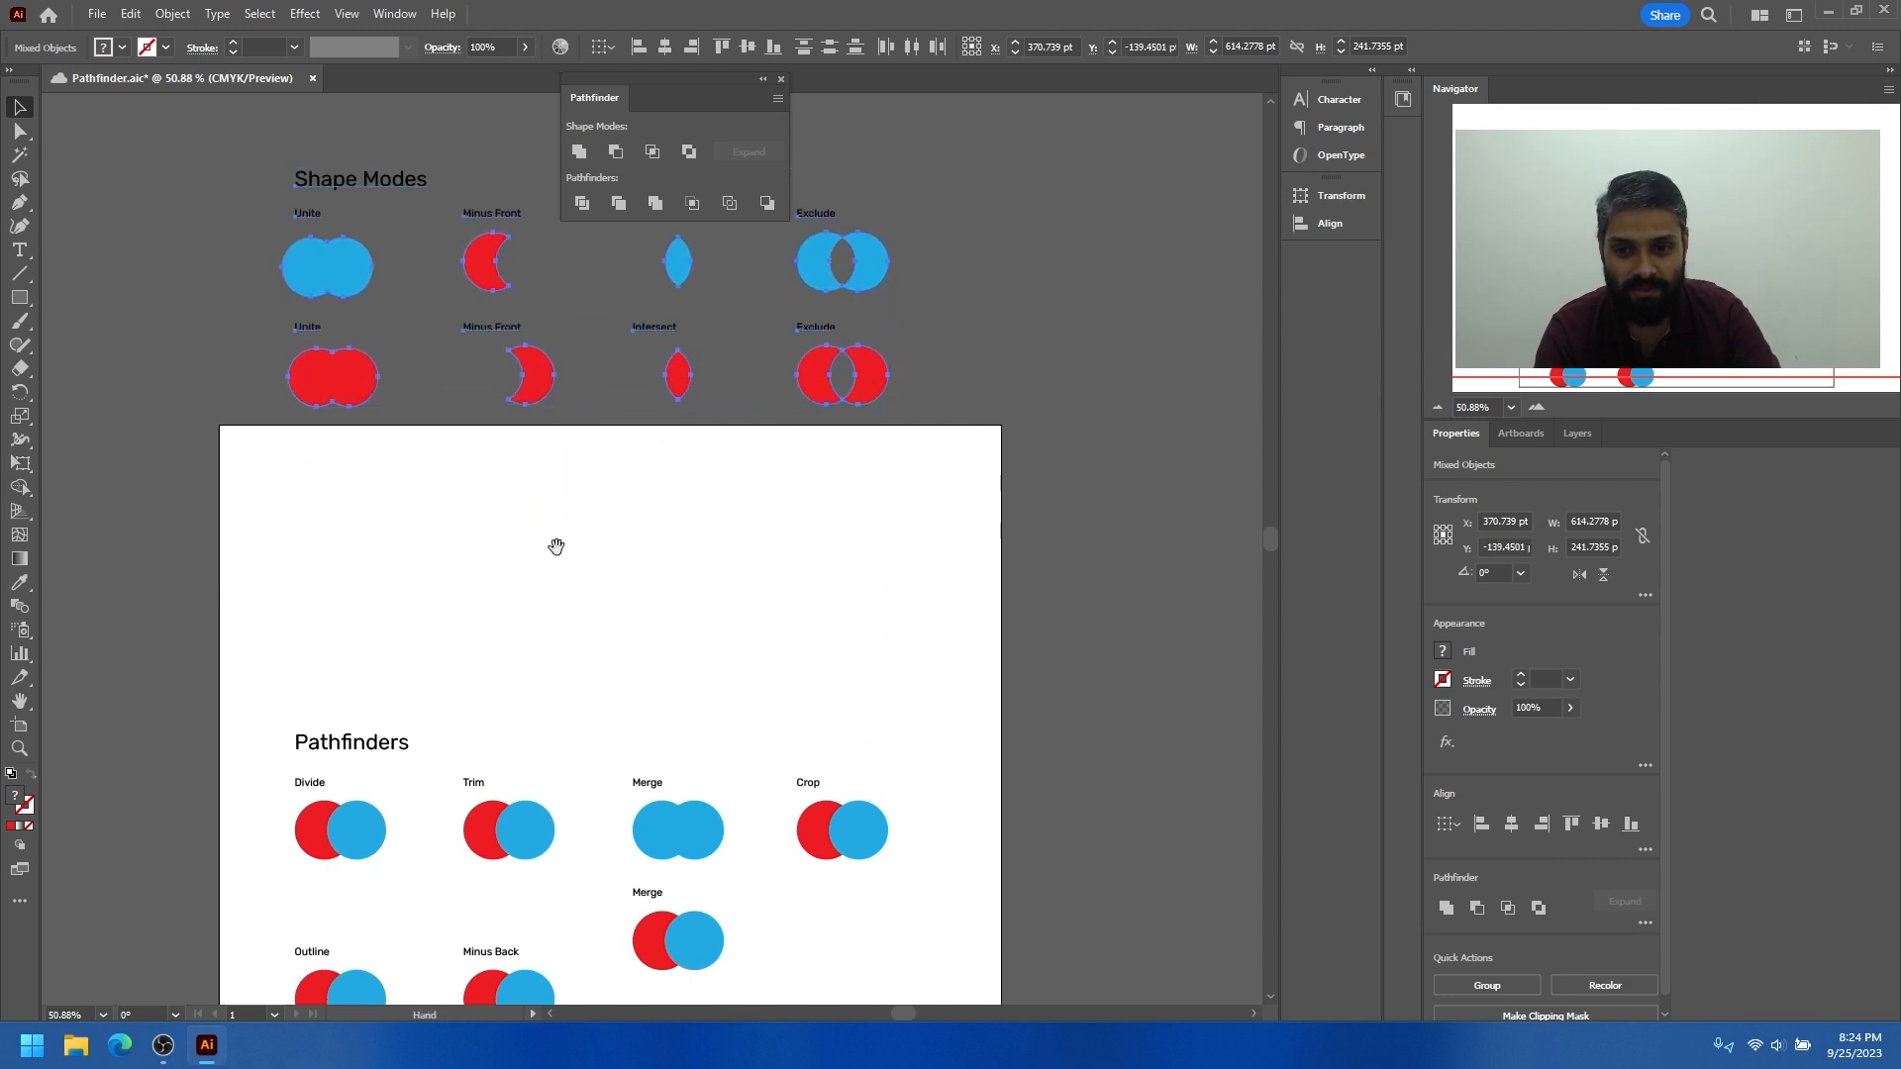
left_click_drag(556, 543, 556, 330)
Move the Pathfinders section up to the top of the artboard and the extra Merge example into empty space below
left_click_drag(467, 459, 538, 459)
left_click_drag(328, 499, 894, 852)
left_click_drag(719, 739, 767, 761)
left_click(780, 692)
left_click_drag(675, 547, 622, 654)
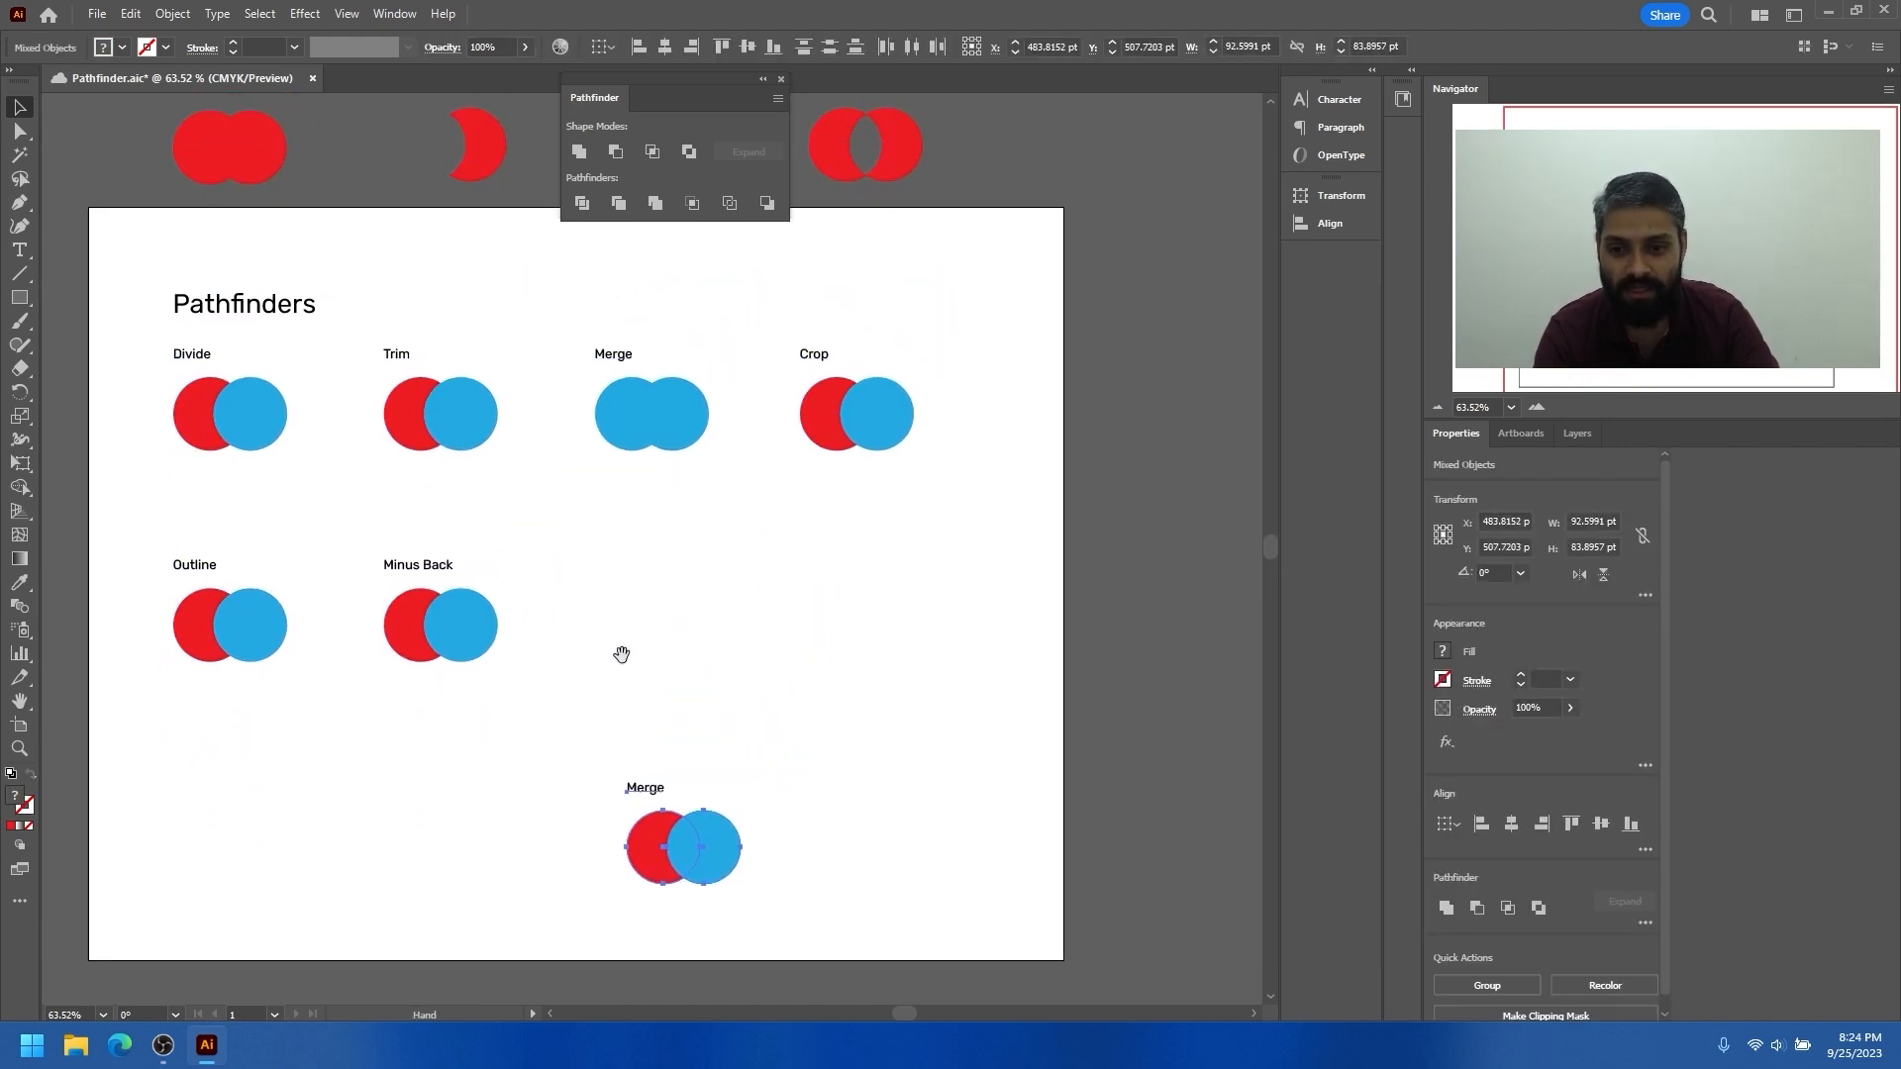
Shift the Trim, Merge and Crop examples left to tighten the spacing of the first Pathfinders row
left_click_drag(607, 530, 641, 547)
left_click(495, 446)
left_click_drag(503, 426, 467, 426)
left_click_drag(609, 331, 753, 528)
left_click_drag(713, 434, 636, 442)
left_click_drag(805, 337, 840, 429)
Move the Minus Back example aside and place the Outline example in the first row after Crop
left_click_drag(444, 681, 445, 679)
left_click_drag(459, 640, 776, 677)
left_click_drag(215, 681, 1024, 425)
left_click_drag(846, 475, 806, 430)
left_click_drag(1010, 416, 956, 419)
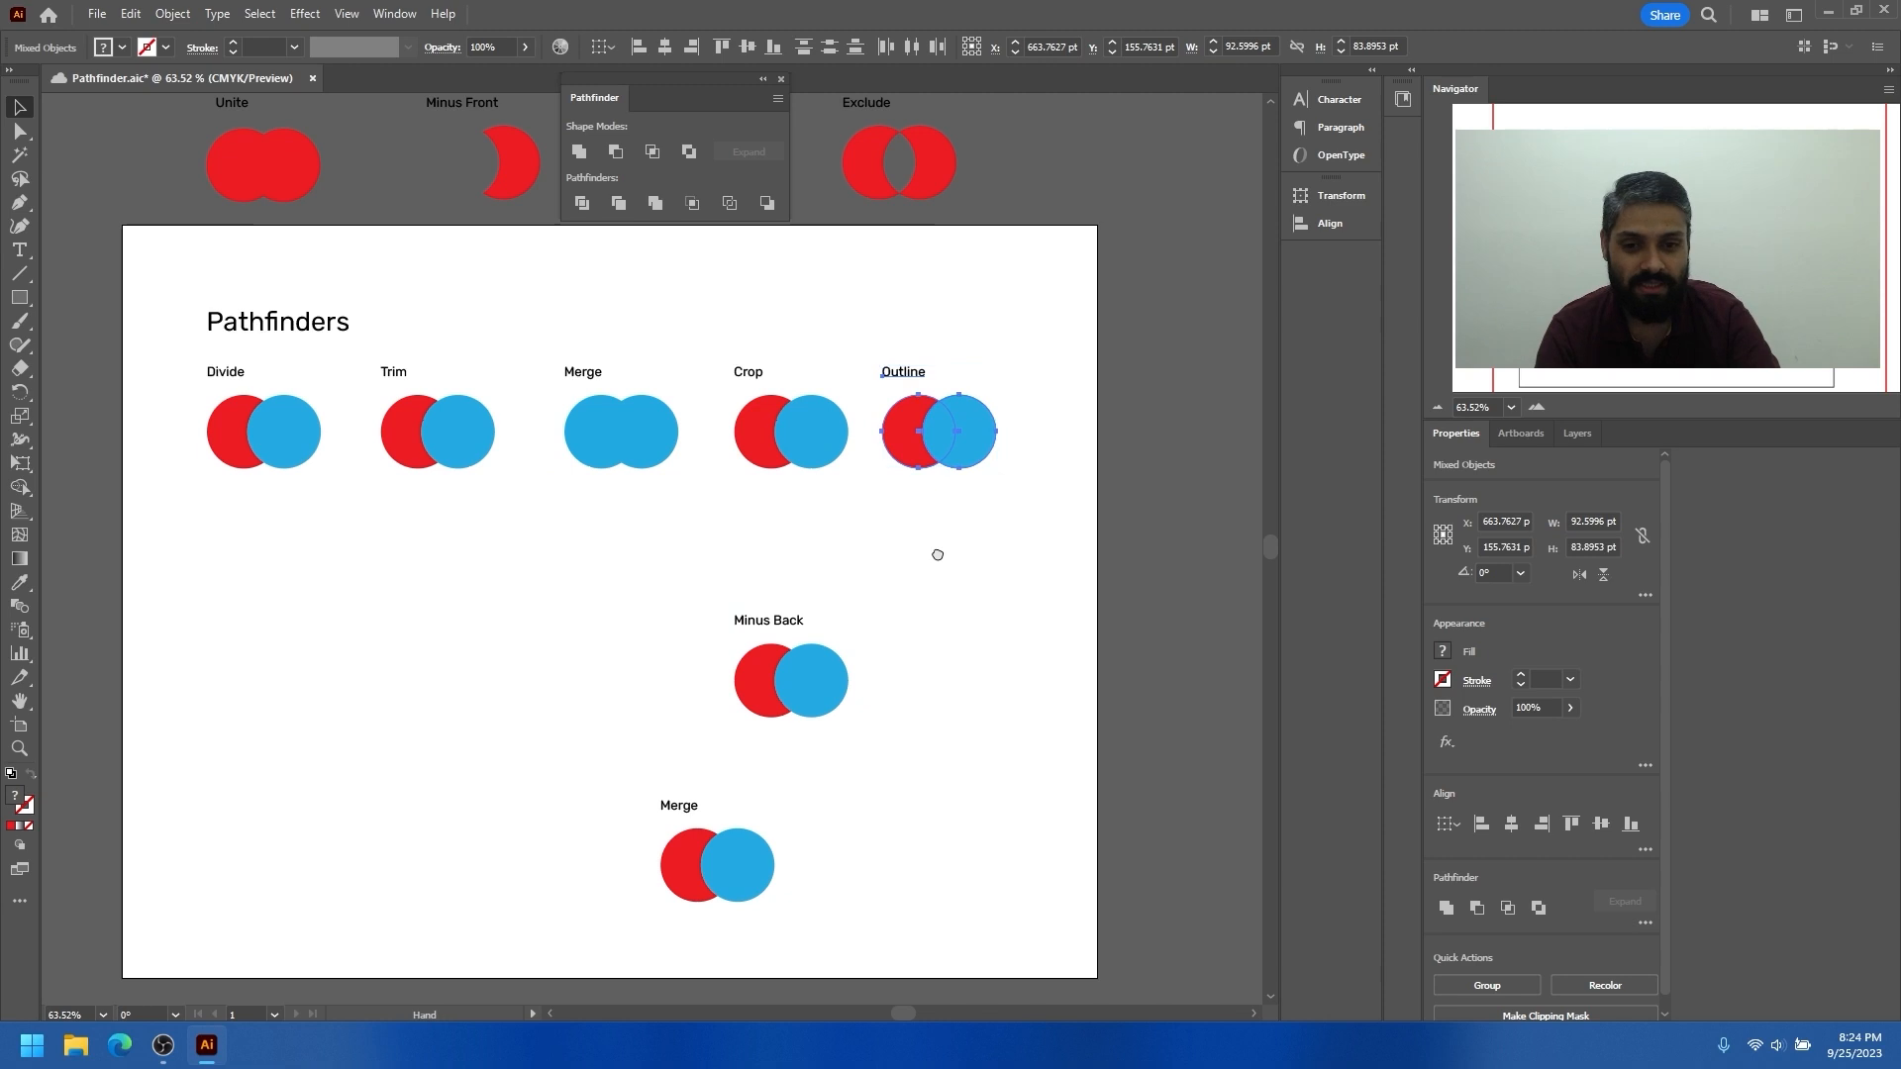
Nudge the Merge, Crop and Outline examples slightly left to close the gaps in the row
scroll(597, 442, "right", 3)
left_click_drag(486, 464, 469, 436)
left_click_drag(663, 436, 646, 433)
left_click(816, 432)
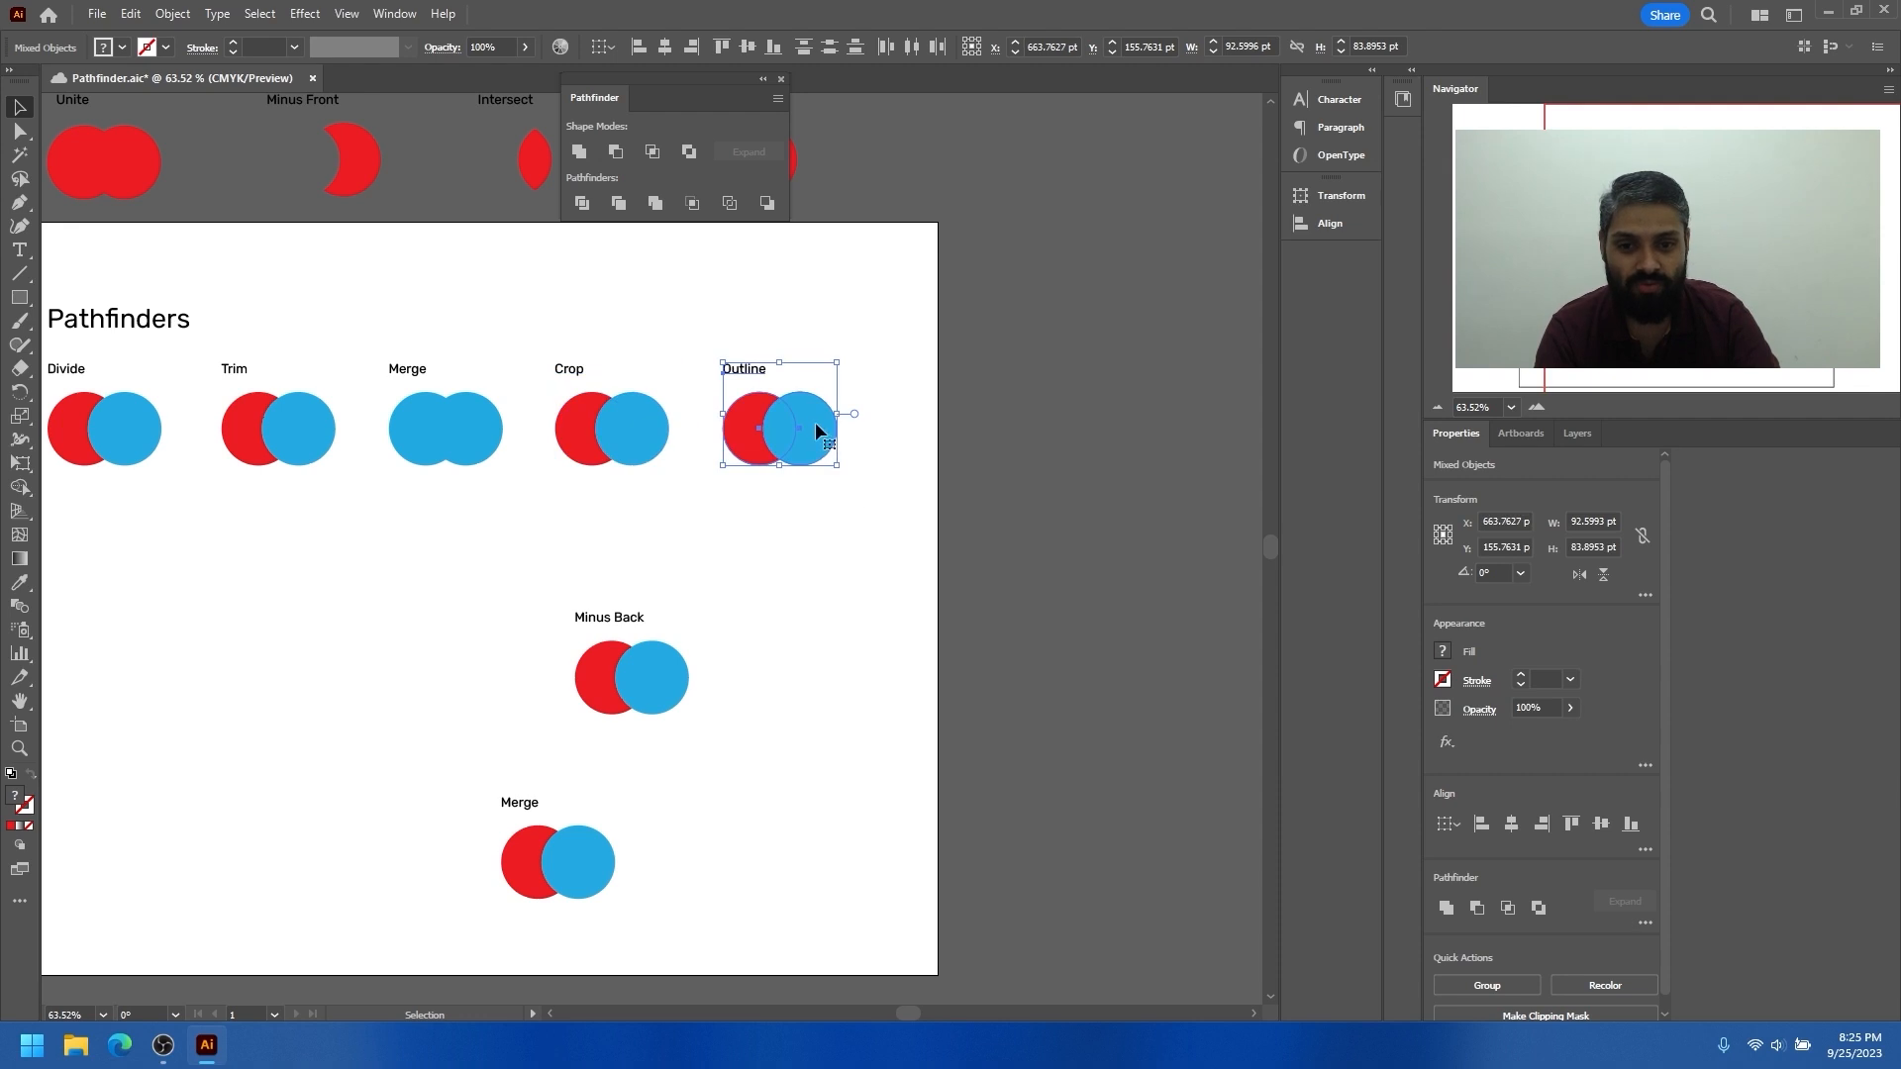
left_click_drag(810, 415, 786, 414)
Place the Minus Back example in the first row after Outline and move the extra Merge example up beneath that row
left_click_drag(535, 562, 902, 429)
scroll(874, 509, "down", 2)
left_click_drag(723, 841, 568, 602)
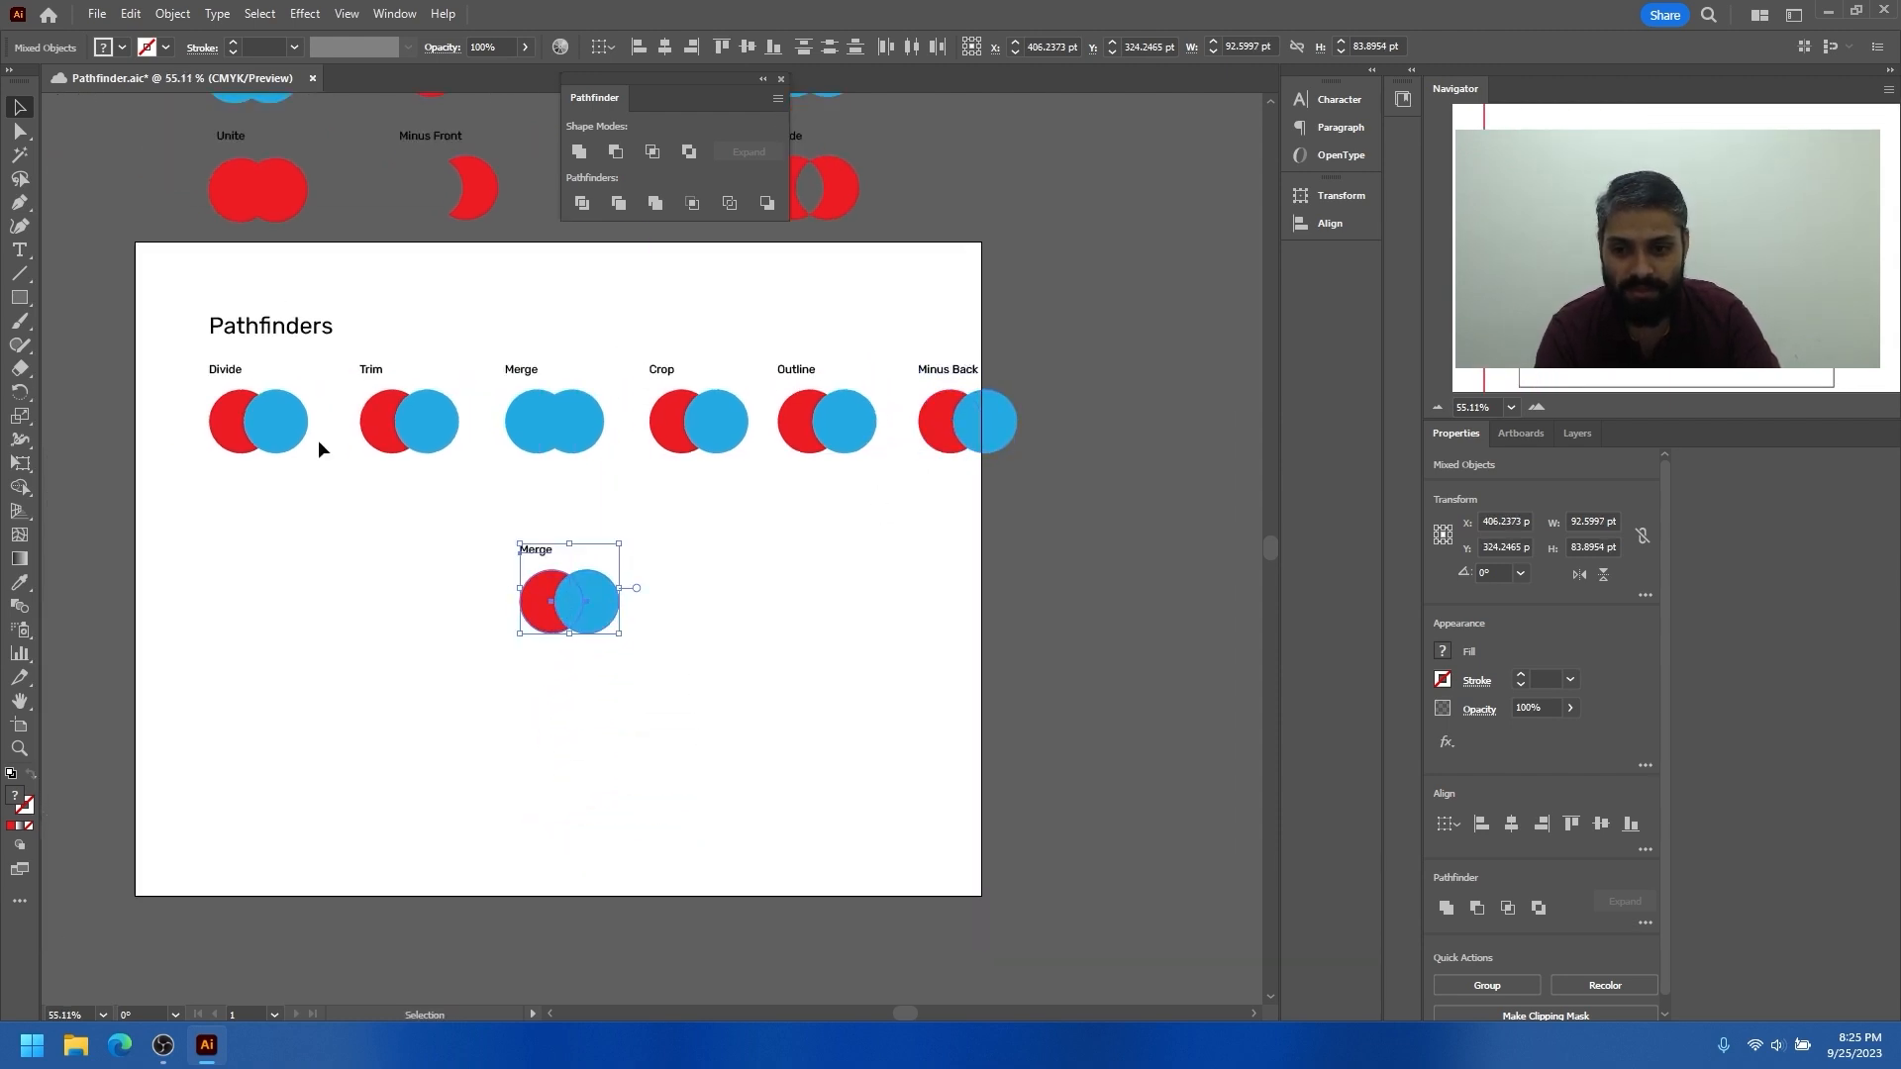
Duplicate the Divide, Trim, Crop, Outline and Minus Back examples straight down into a second row alongside the extra Merge example
left_click_drag(191, 364, 985, 477)
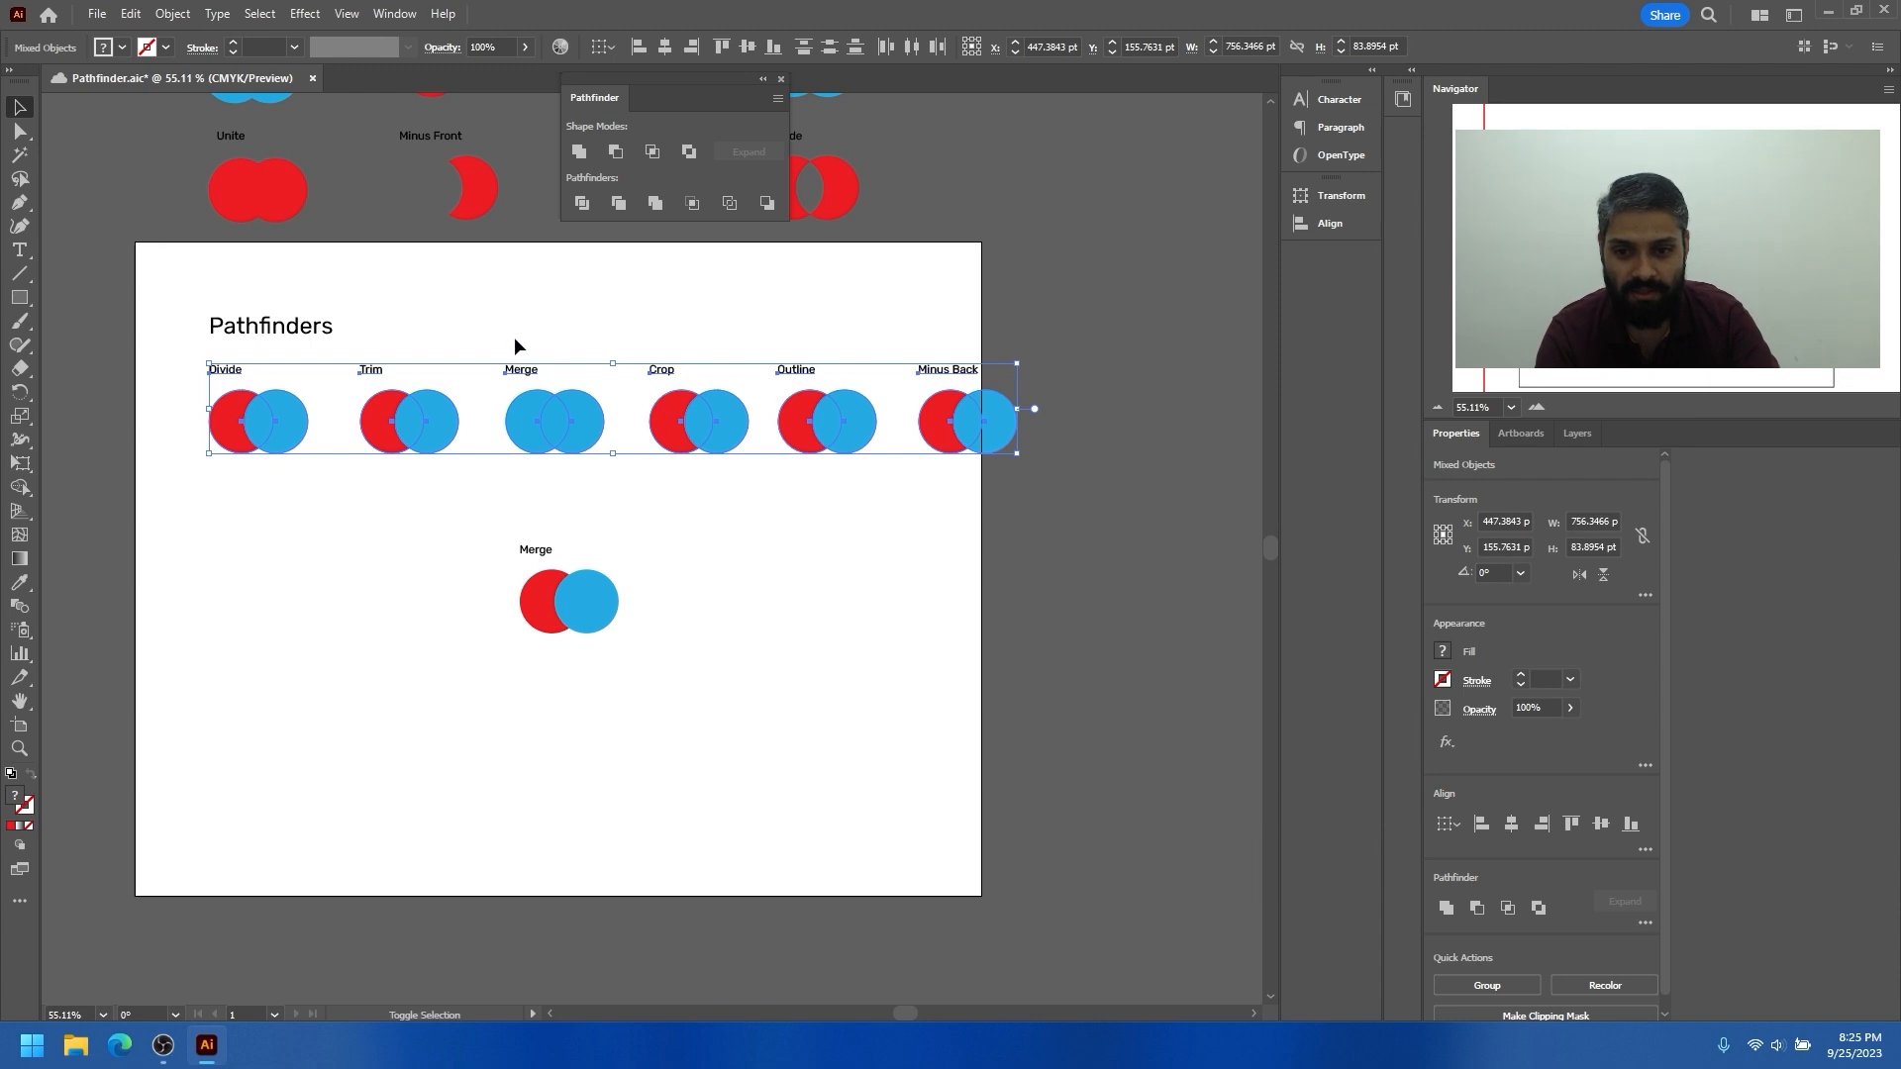
left_click_drag(715, 418, 720, 594)
left_click(722, 715)
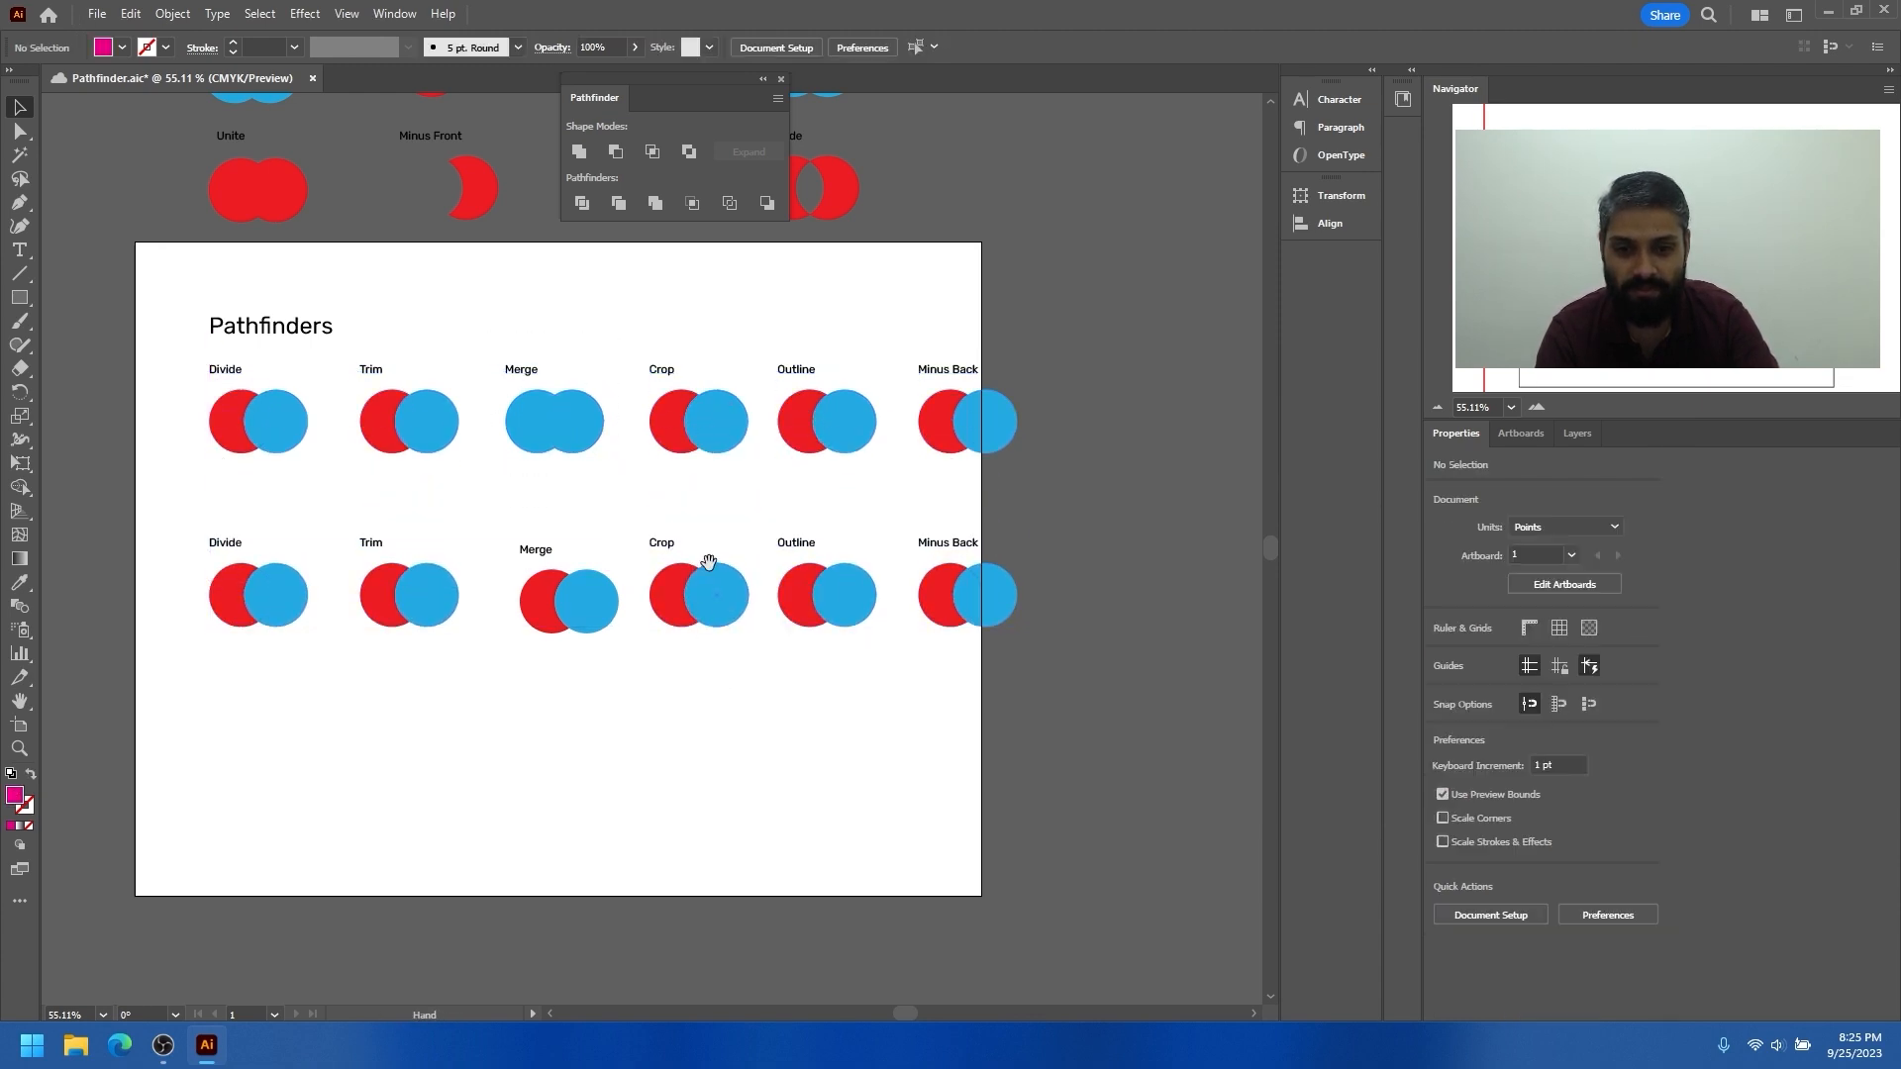
Widen the artboard to about 877 pt by extending its right edge past the Minus Back examples
scroll(531, 557, "up", 1)
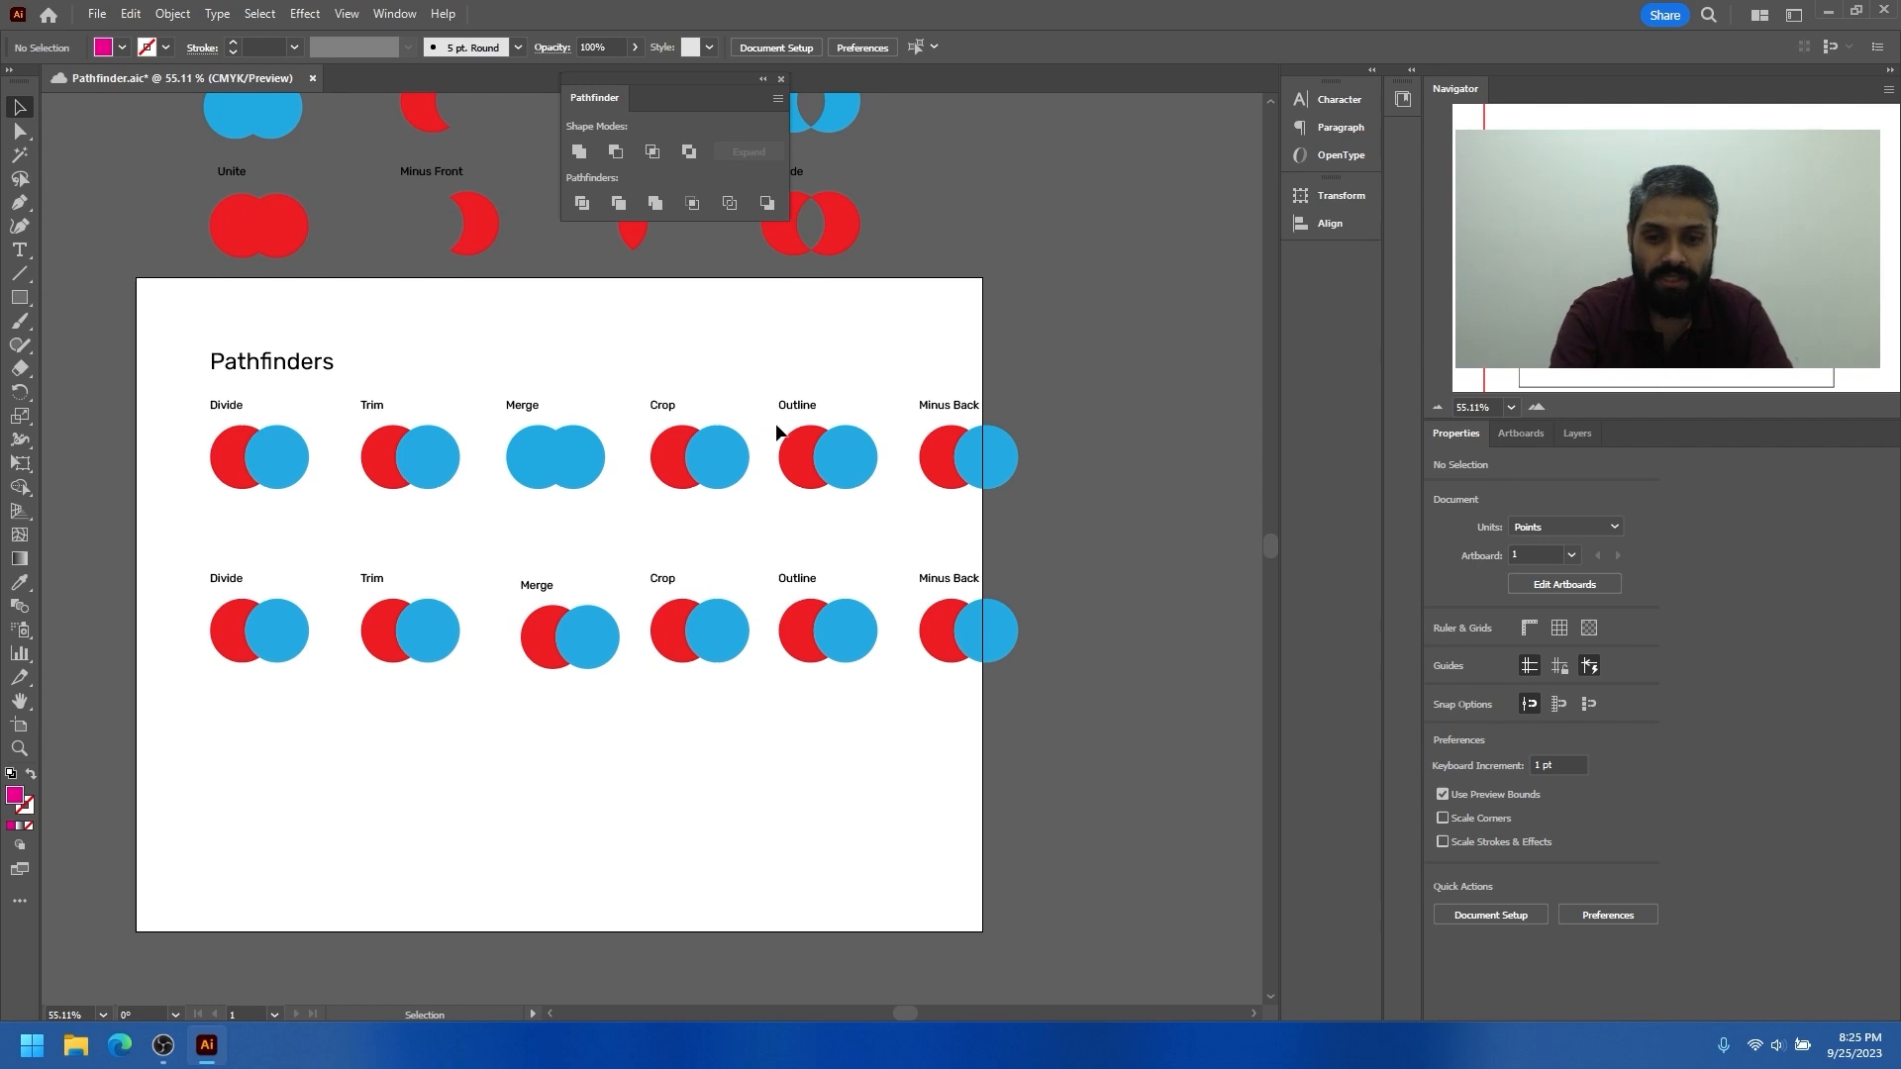
key("shift+o")
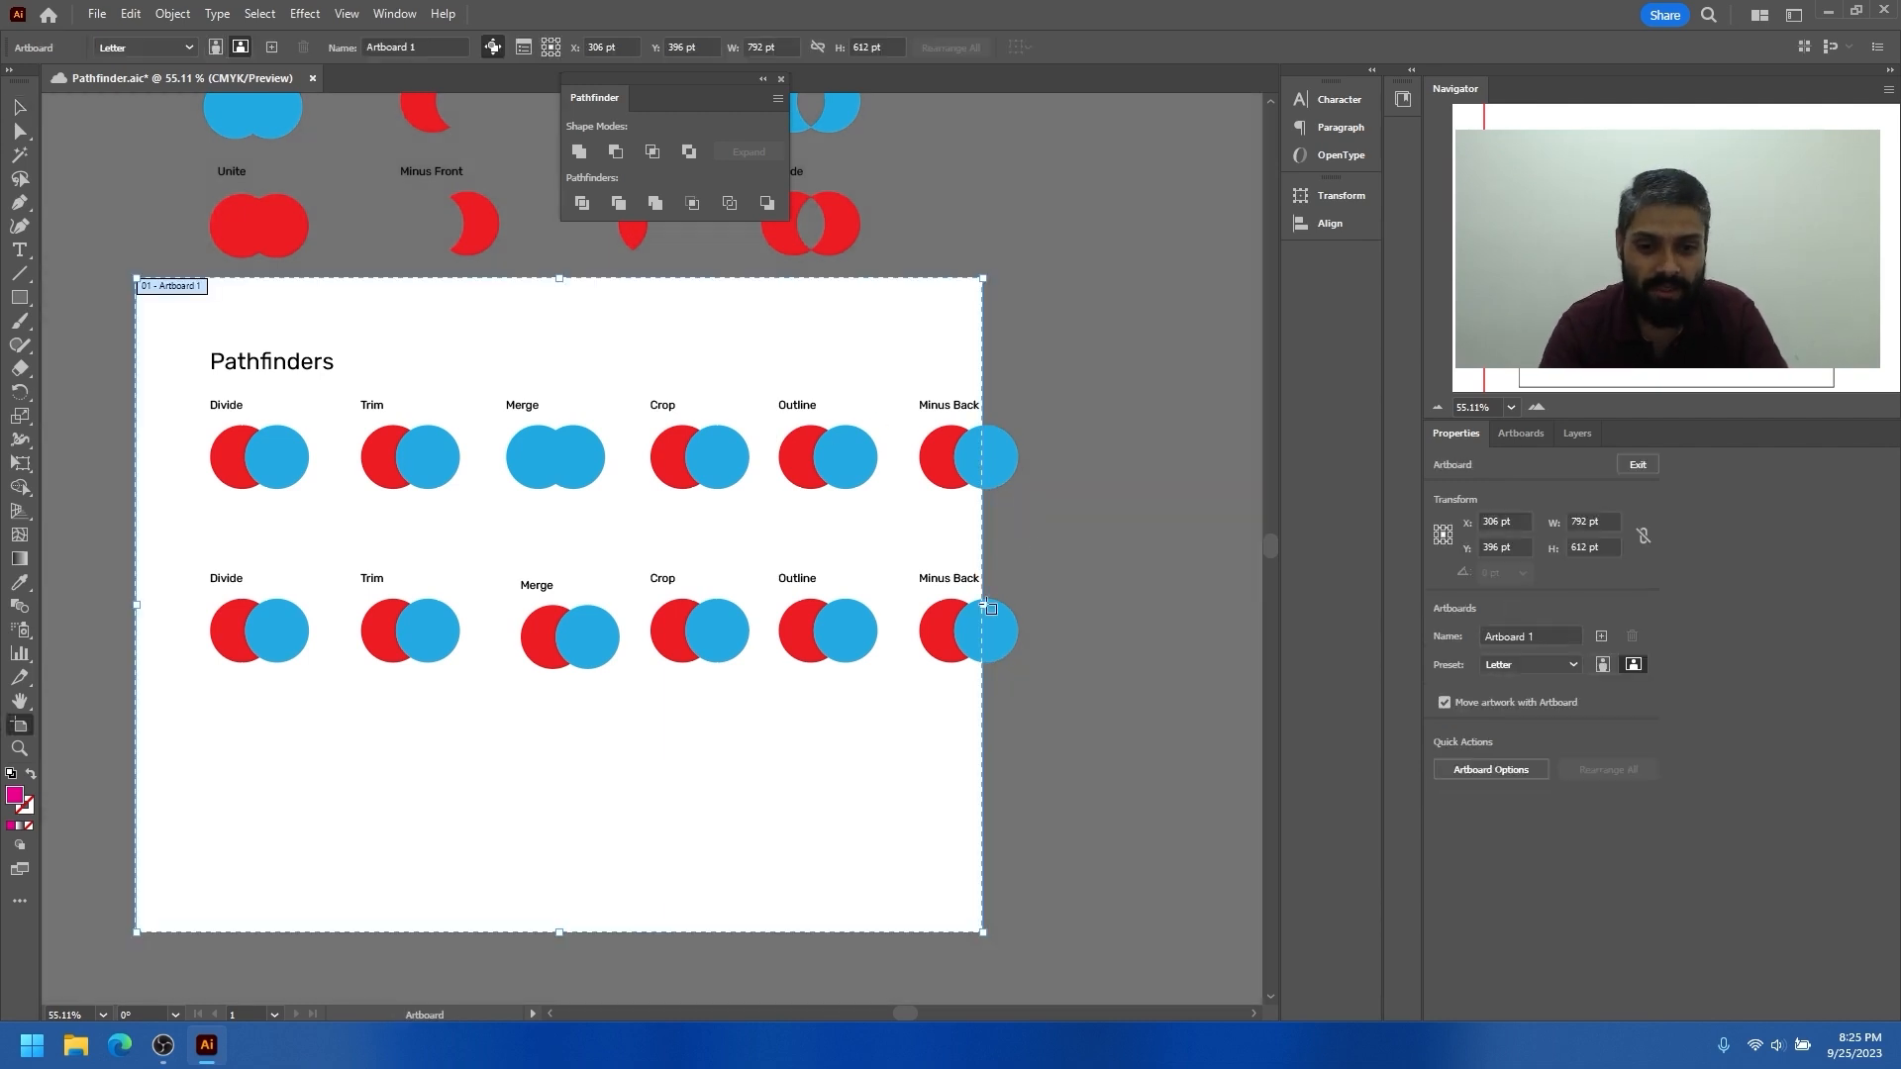
left_click_drag(984, 608, 1073, 608)
key("Escape")
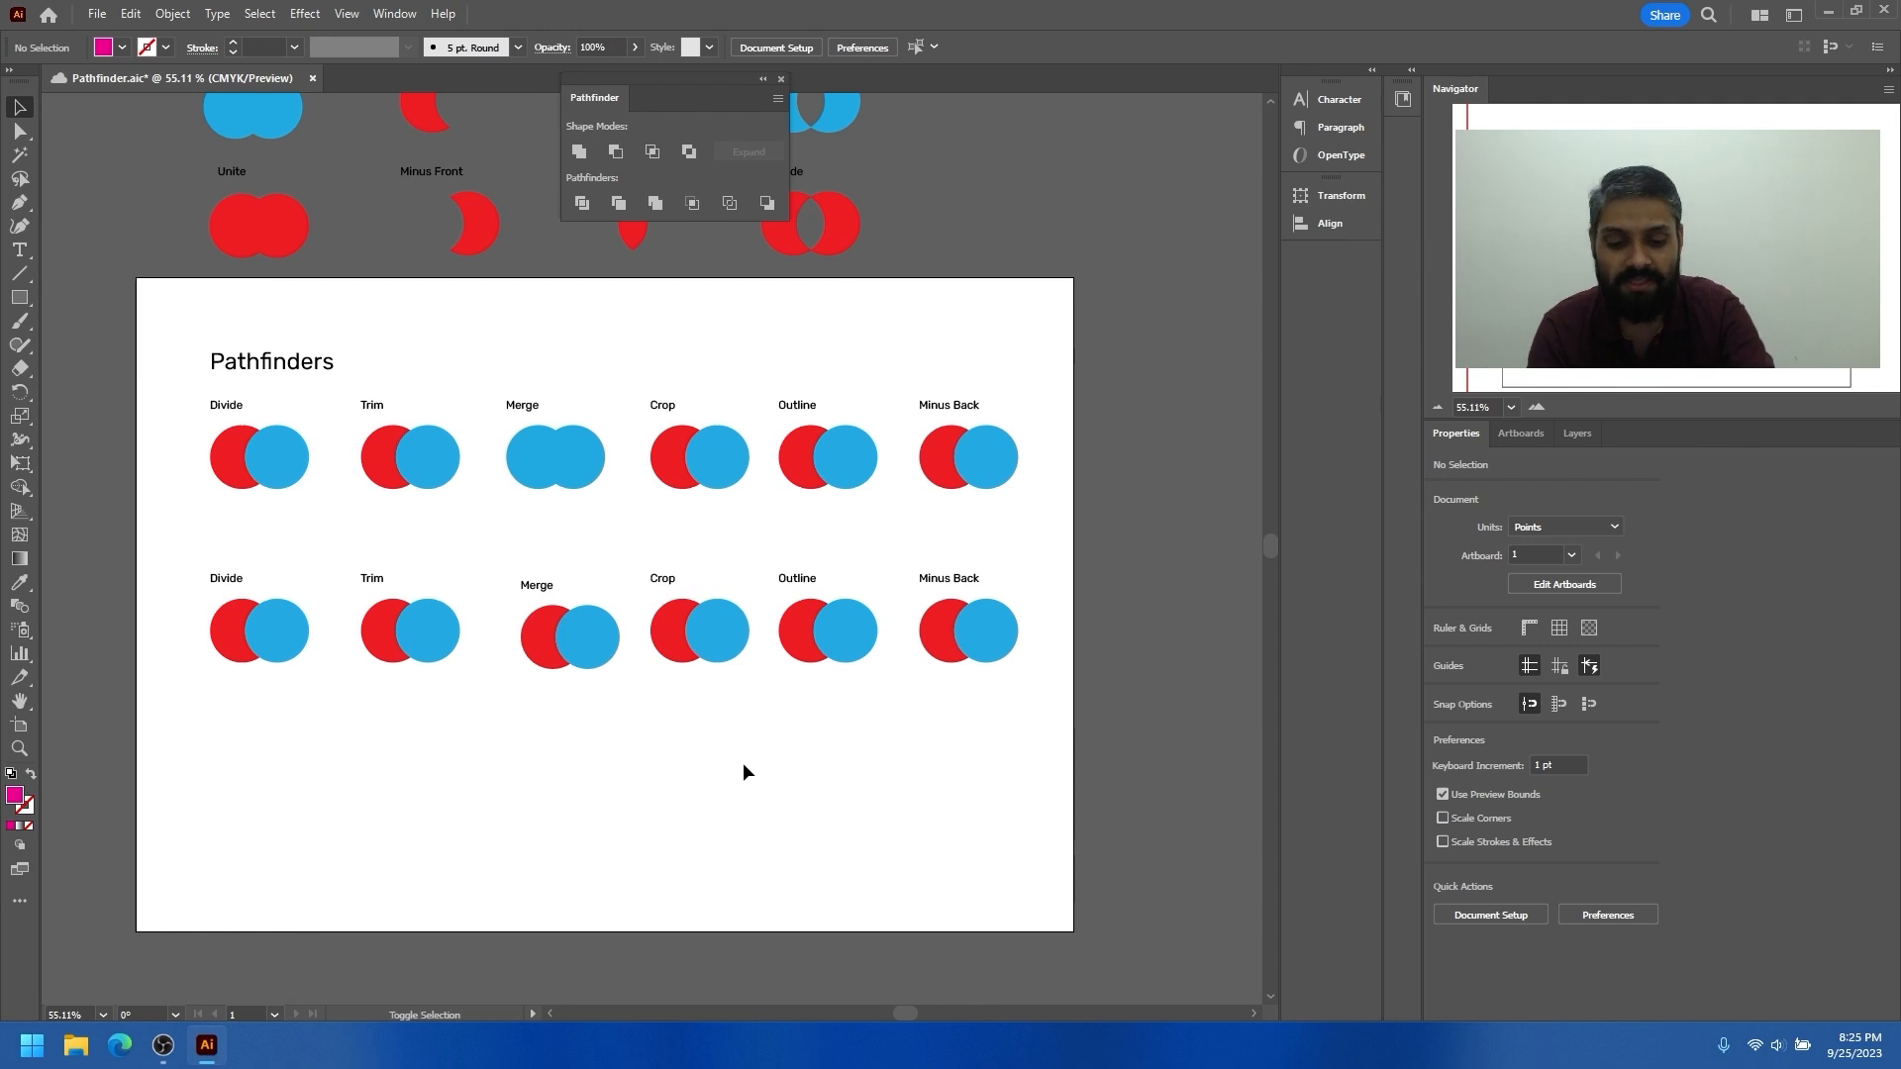
Shorten the artboard by raising its bottom edge to just below the second row of examples
key("shift+o")
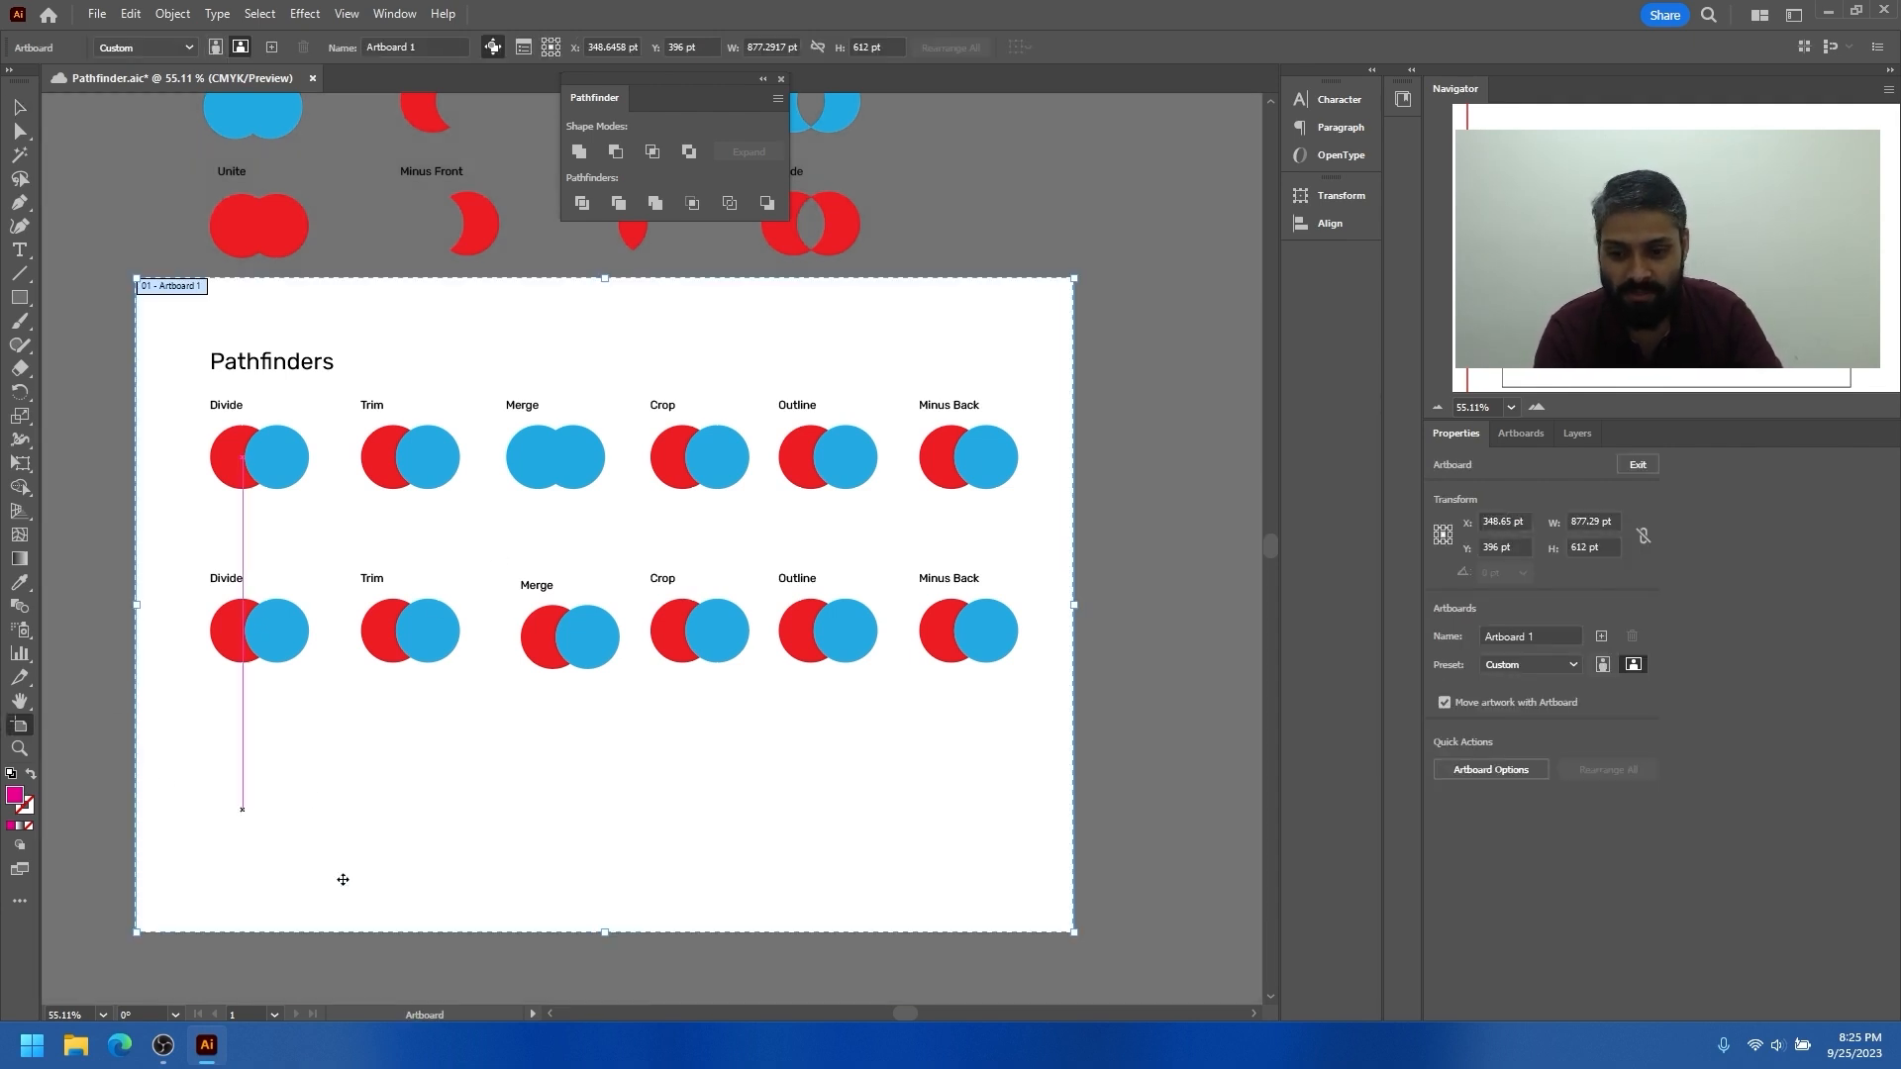
left_click_drag(605, 935, 636, 787)
key("Escape")
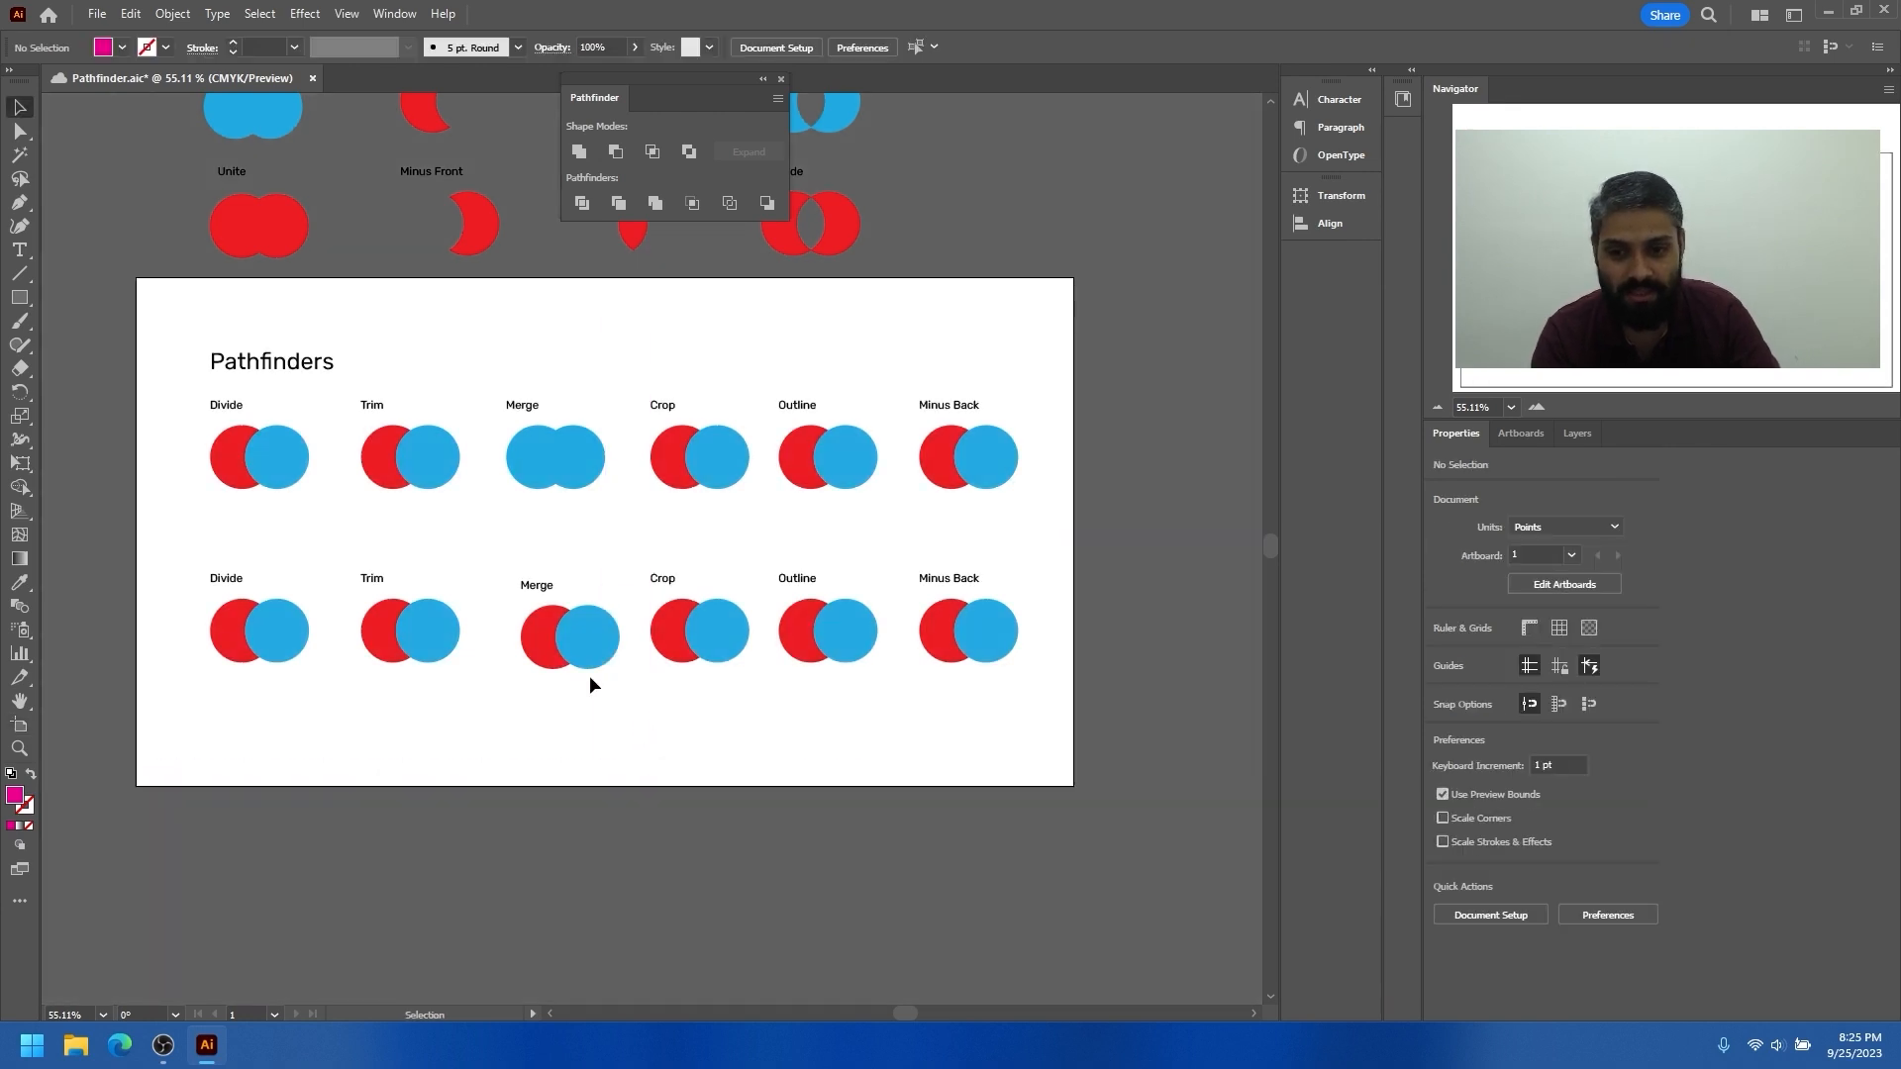
Recolour all circle pairs in the second Pathfinders row blue by sampling a blue circle with the Eyedropper
left_click_drag(511, 501, 406, 499)
left_click_drag(573, 518, 471, 505)
left_click_drag(278, 423, 159, 441)
left_click_drag(284, 479, 409, 489)
left_click_drag(500, 664, 414, 648)
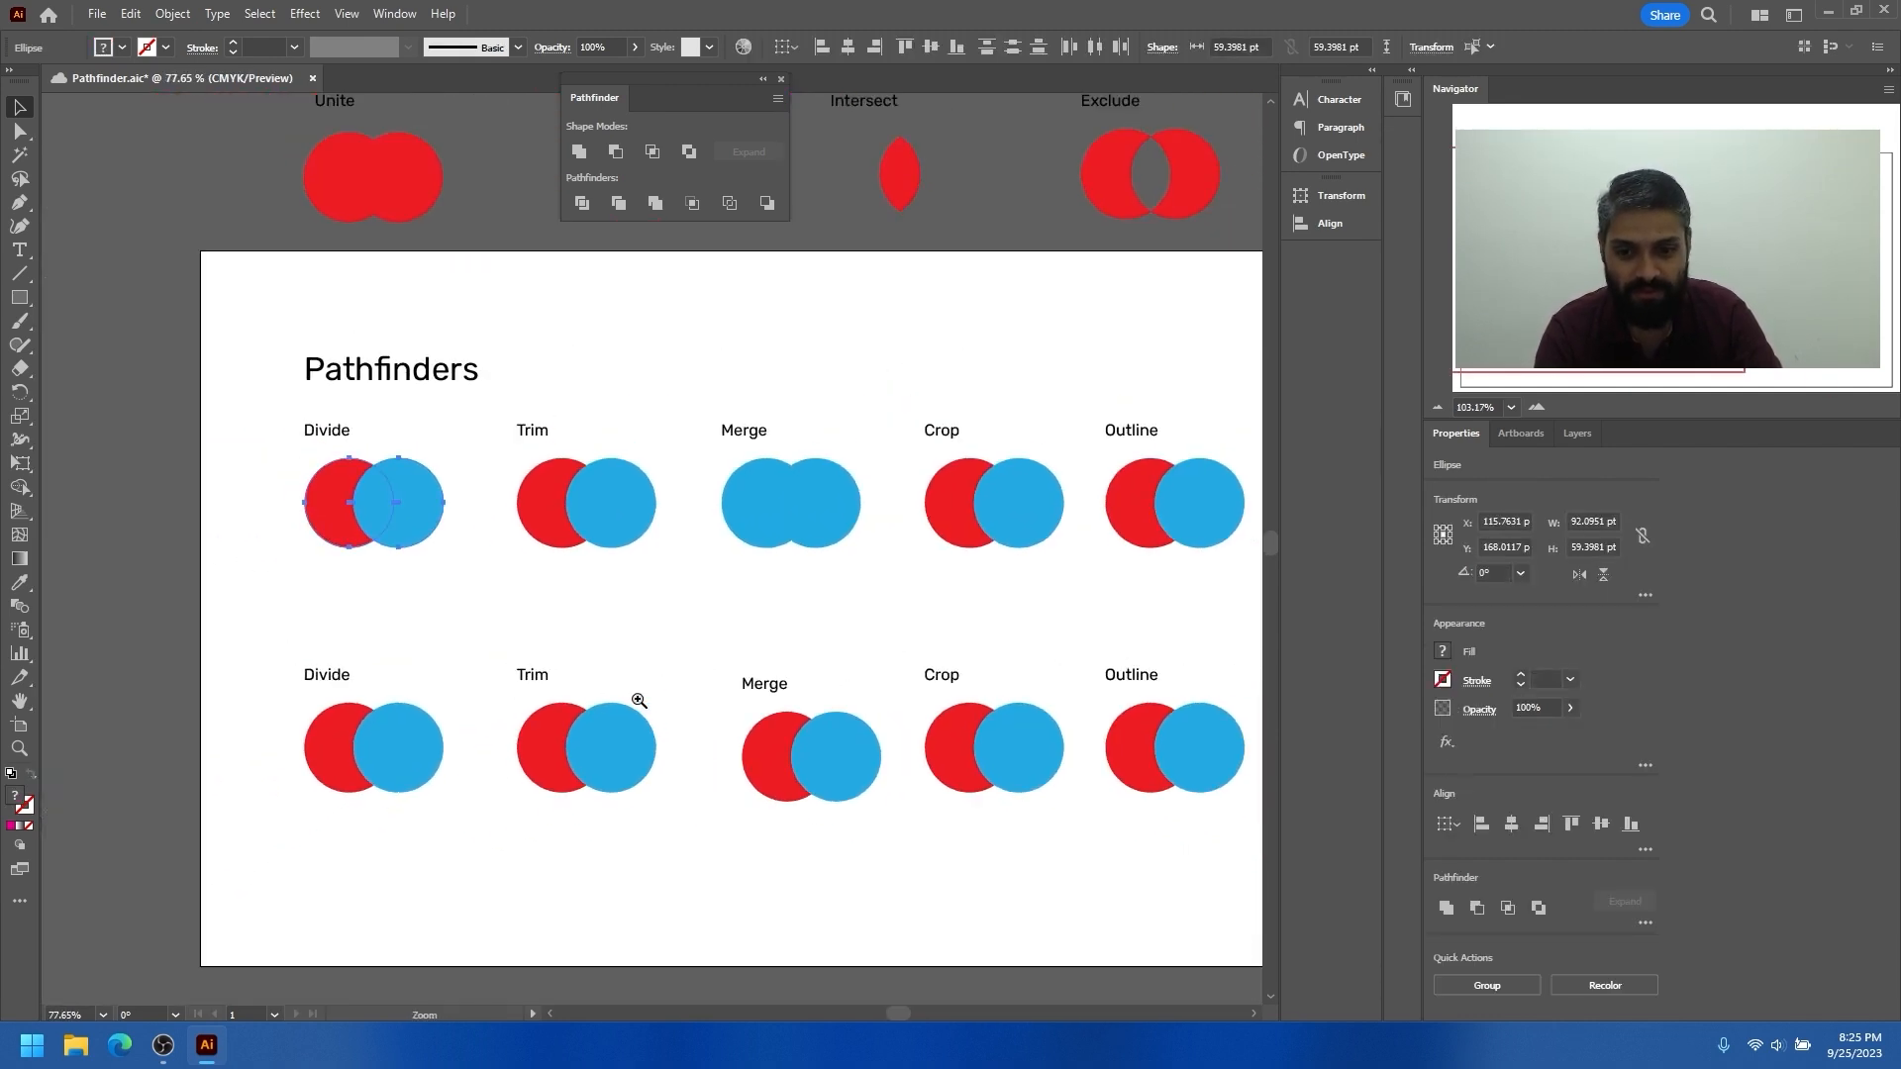
left_click_drag(656, 707, 481, 596)
left_click_drag(590, 622, 507, 615)
left_click_drag(884, 665, 228, 612)
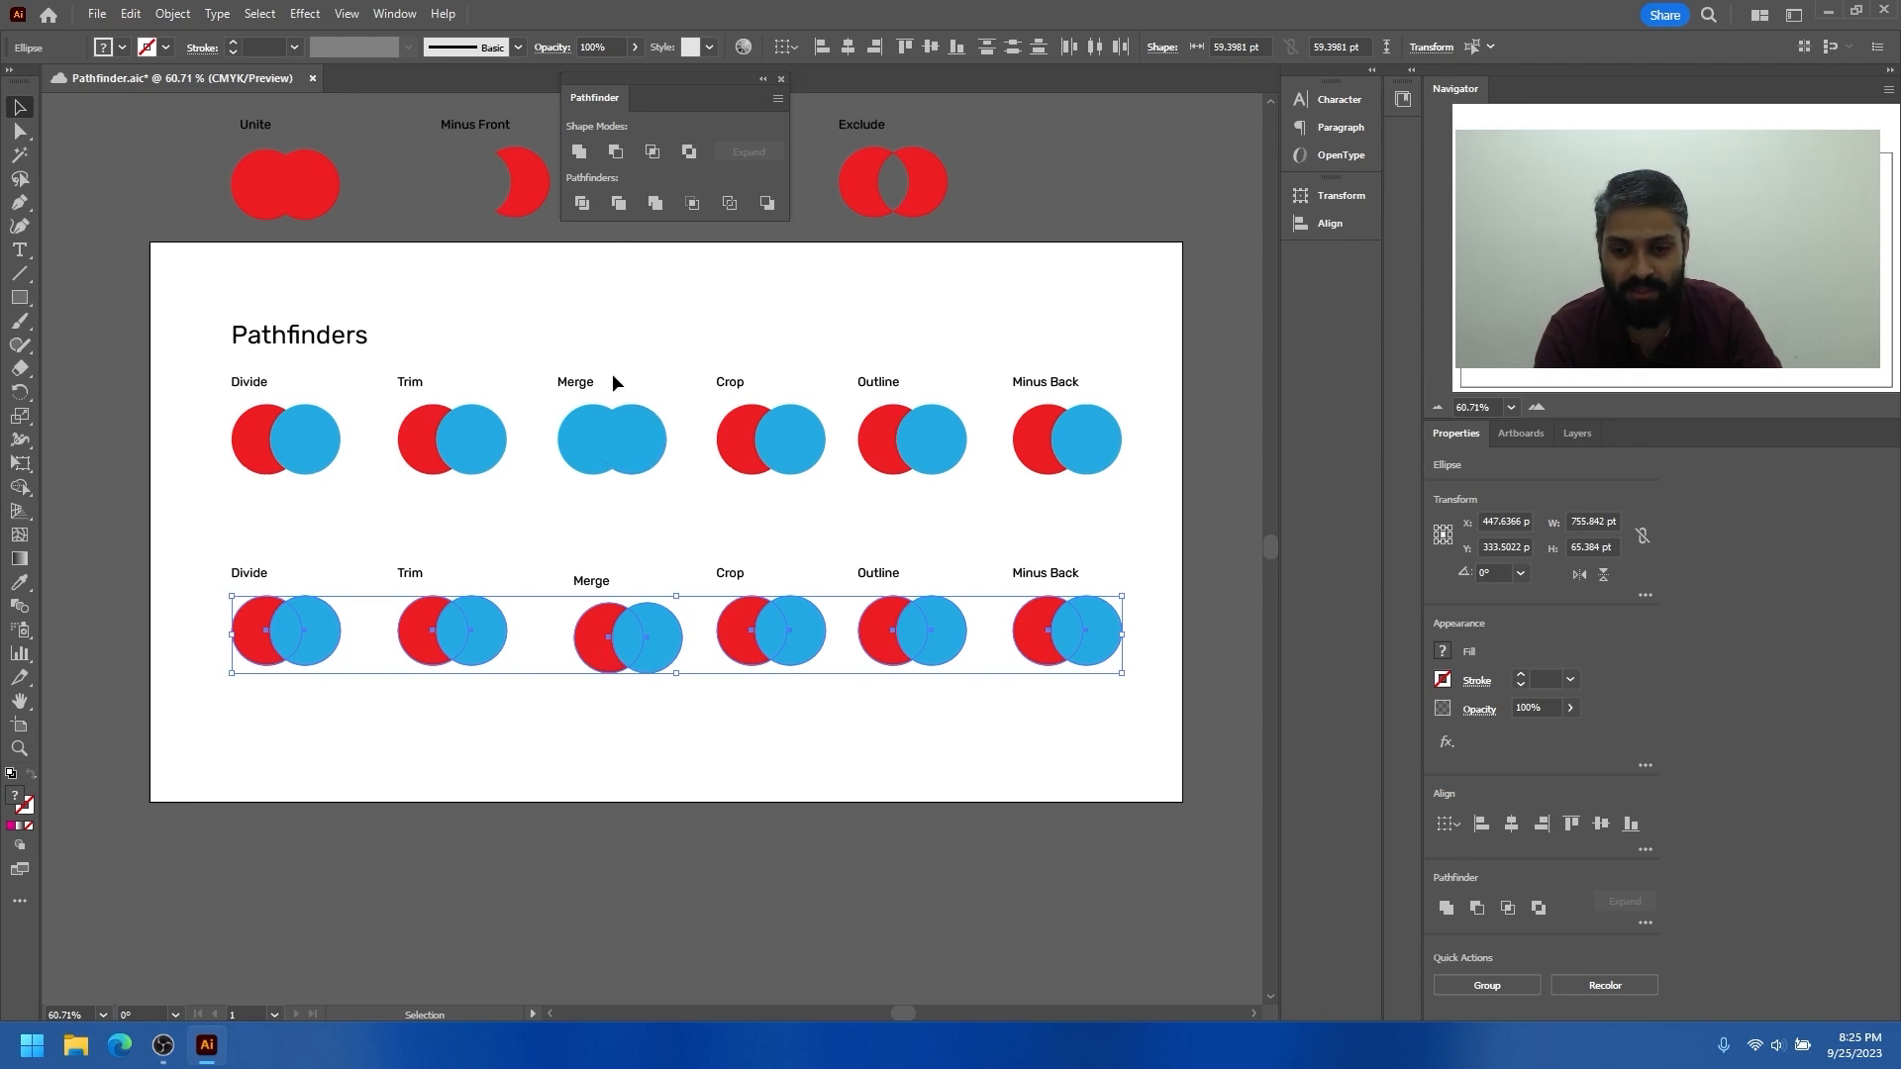
key("i")
left_click(659, 618)
key("v")
Recolour the left circle of the first-row Merge example red by sampling the Trim example's red circle
left_click(609, 474)
left_click(579, 442)
key("i")
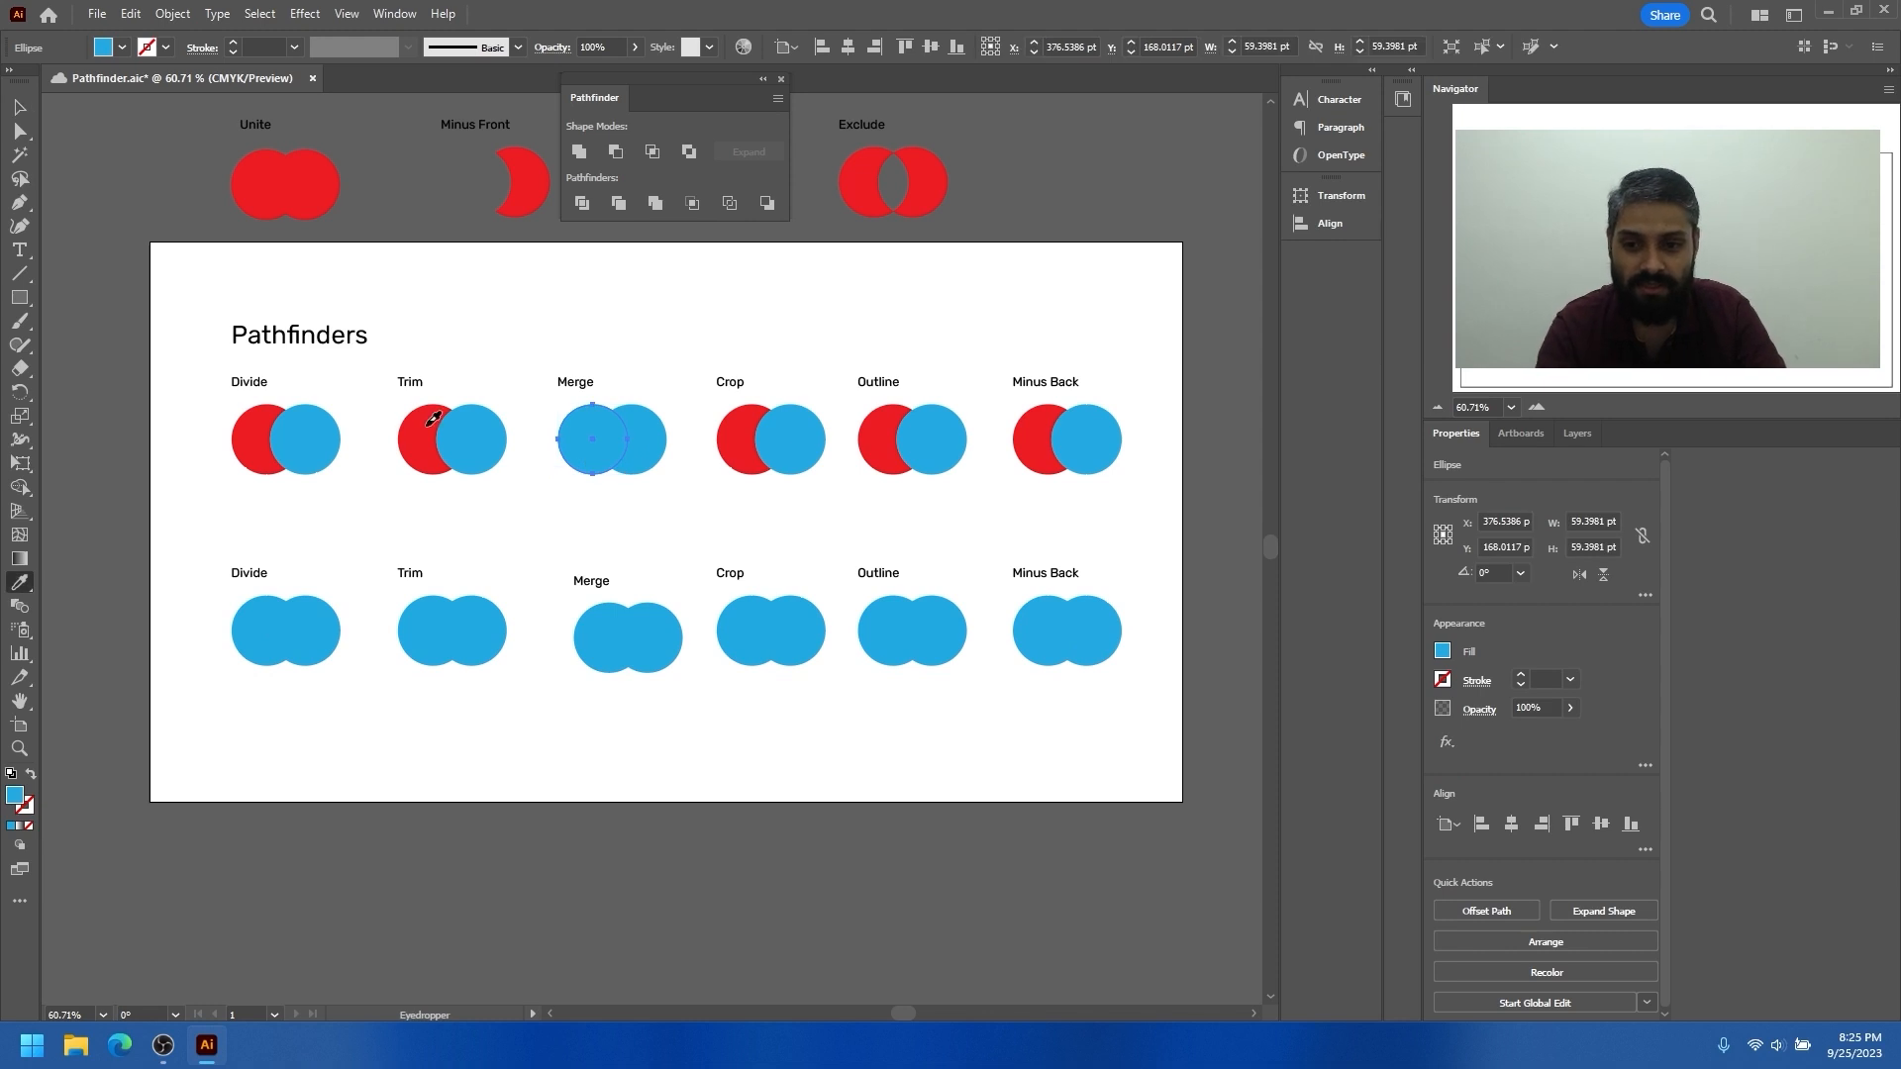
left_click(427, 425)
key("v")
left_click(534, 525)
Apply Divide to the red and blue circles in the first-row Divide example and shift the result slightly up and left
left_click_drag(525, 475, 572, 507)
left_click_drag(571, 474, 535, 521)
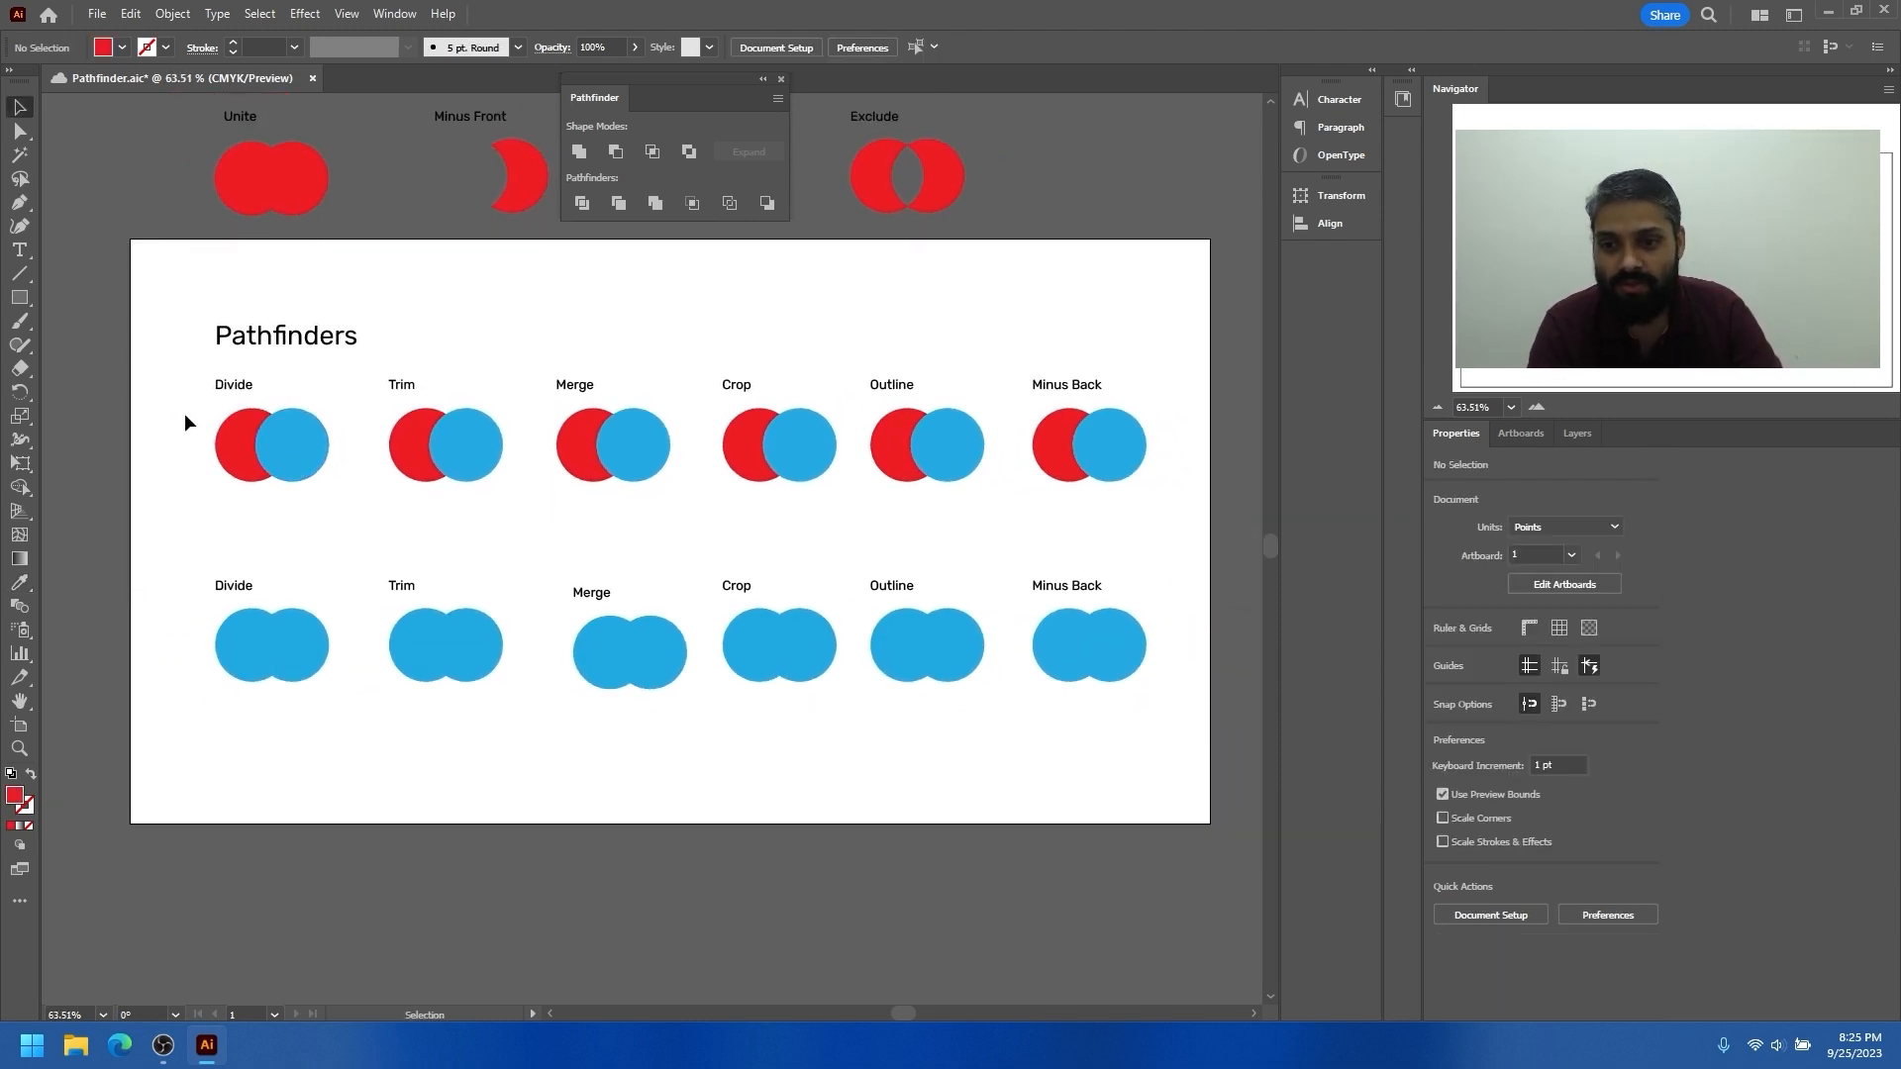
left_click_drag(299, 472, 358, 455)
left_click_drag(322, 487, 445, 584)
left_click_drag(426, 561, 487, 563)
left_click(581, 204)
mouse_move(419, 545)
left_mouse_down()
mouse_move(432, 603)
mouse_move(401, 535)
left_mouse_up()
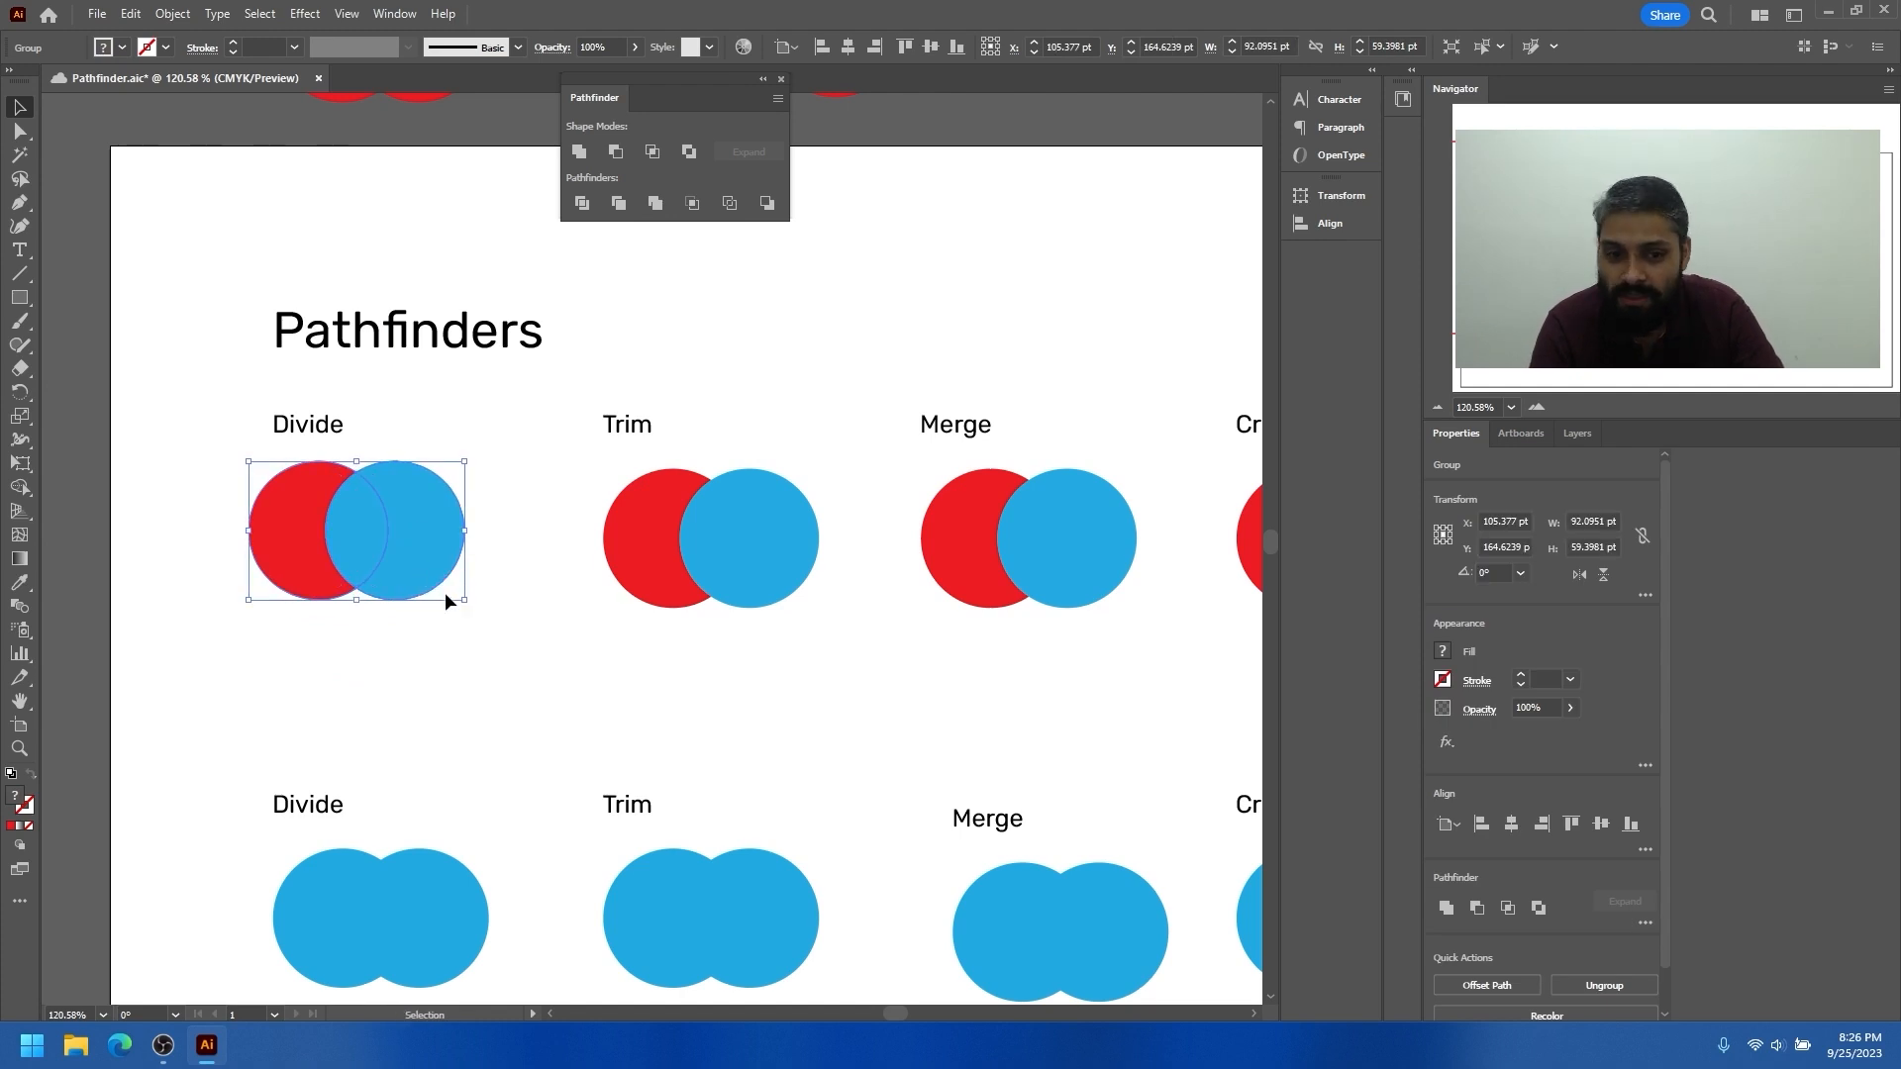
Display the layer contents and ungroup the divided shapes of the first-row Divide example
left_click(1579, 434)
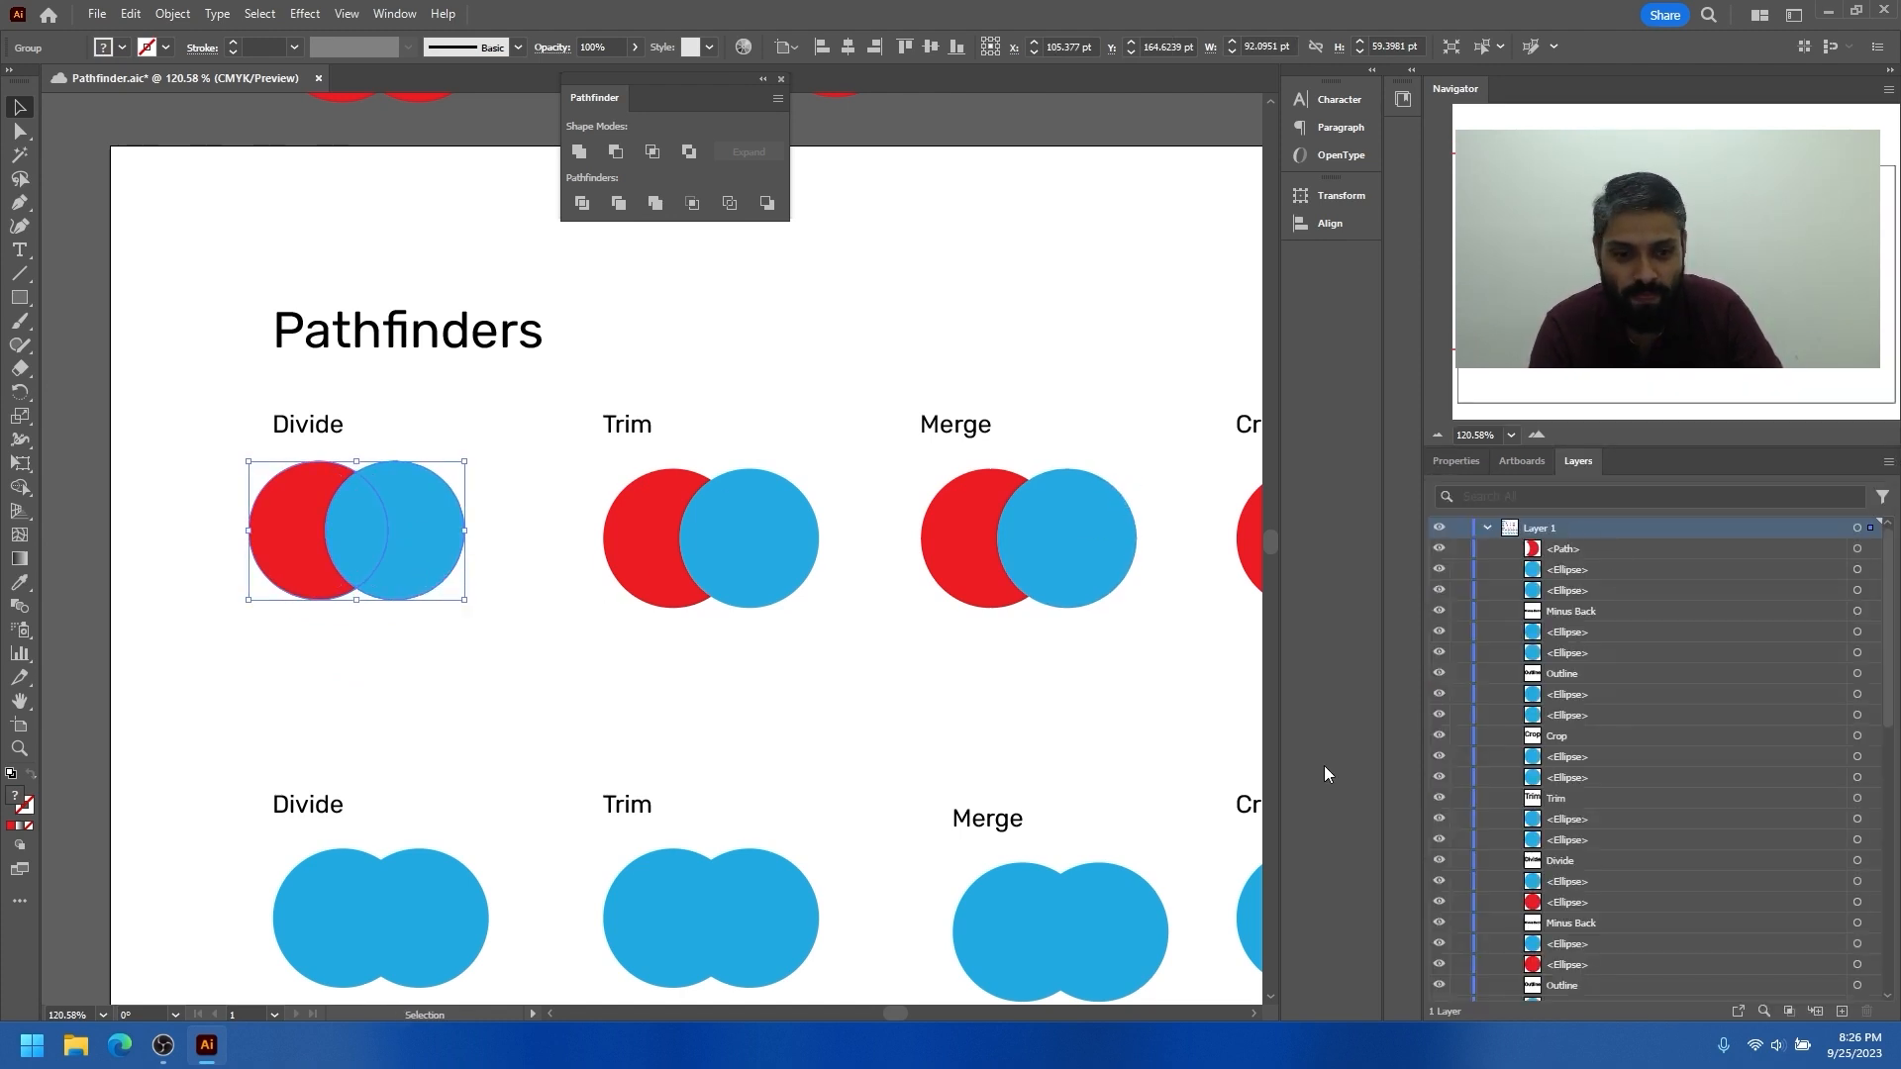
scroll(1327, 772, "down", 3)
scroll(1566, 846, "down", 3)
scroll(784, 574, "up", 4)
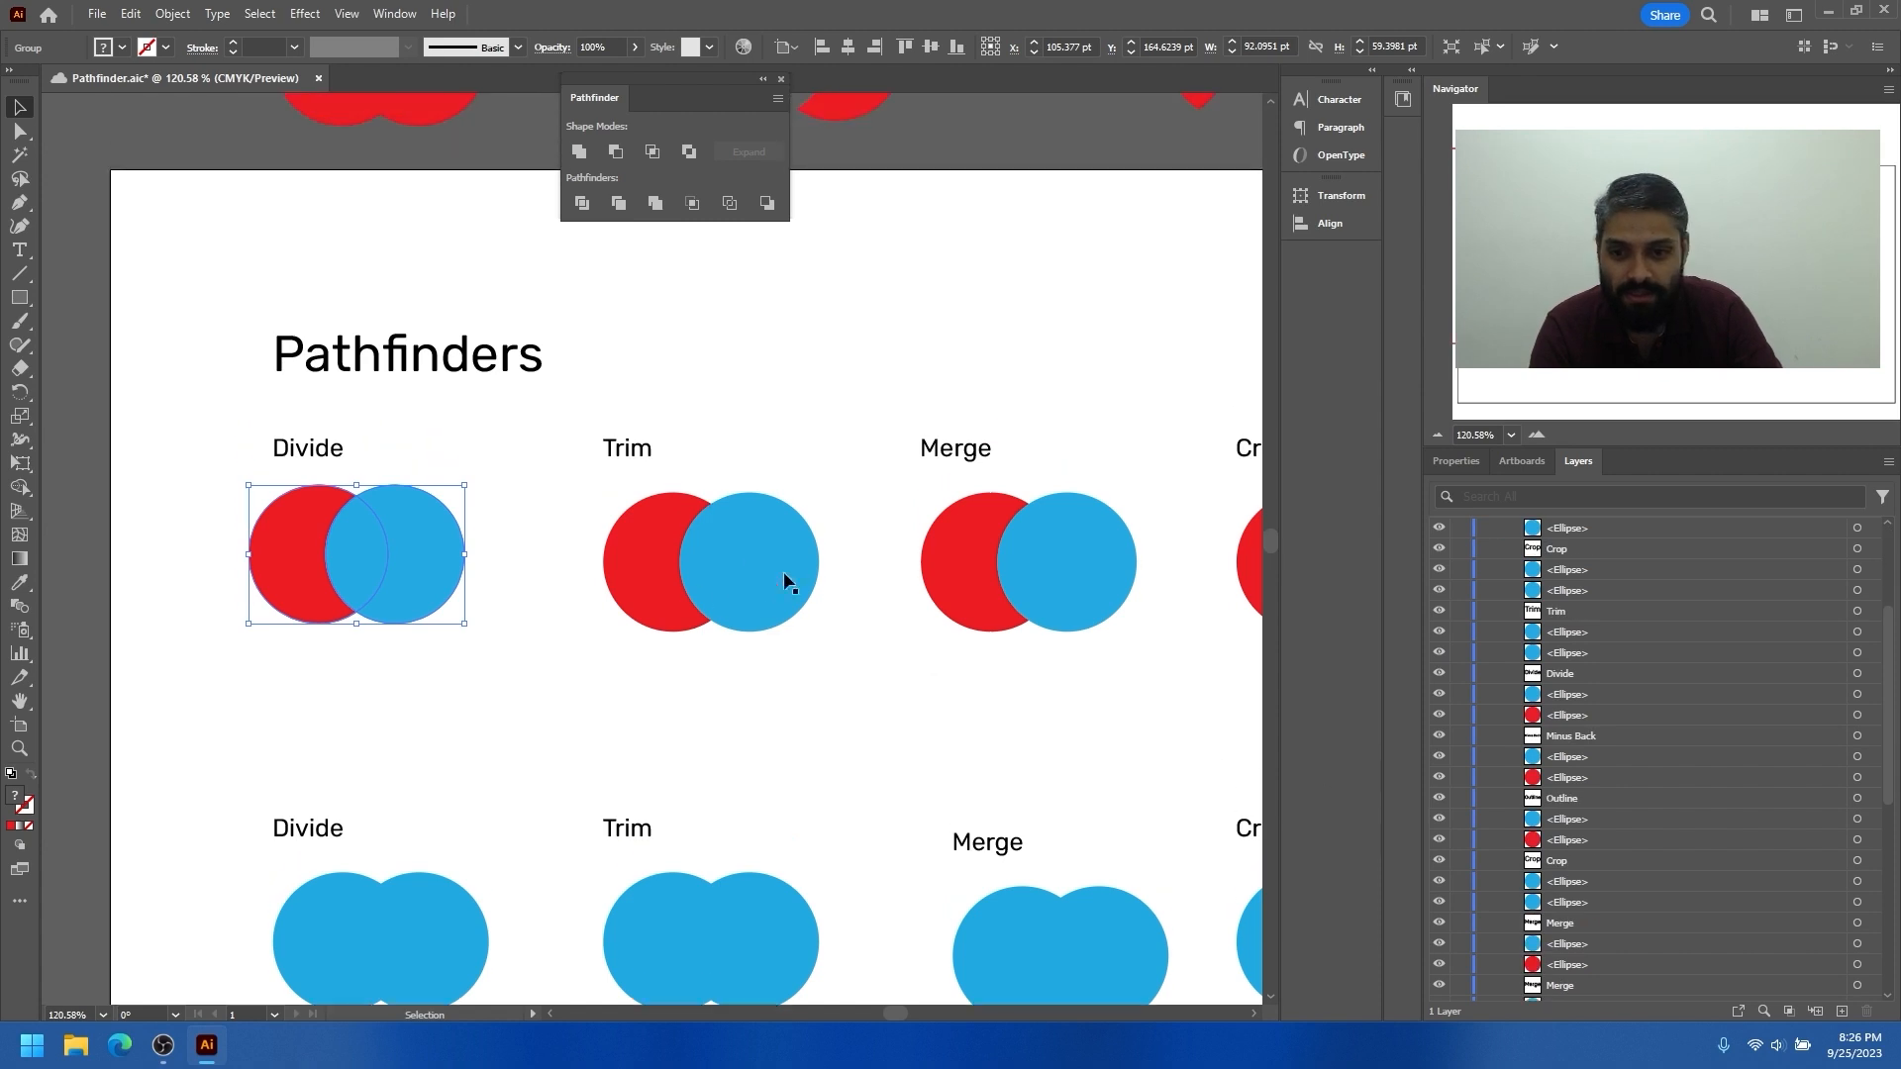
right_click(428, 539)
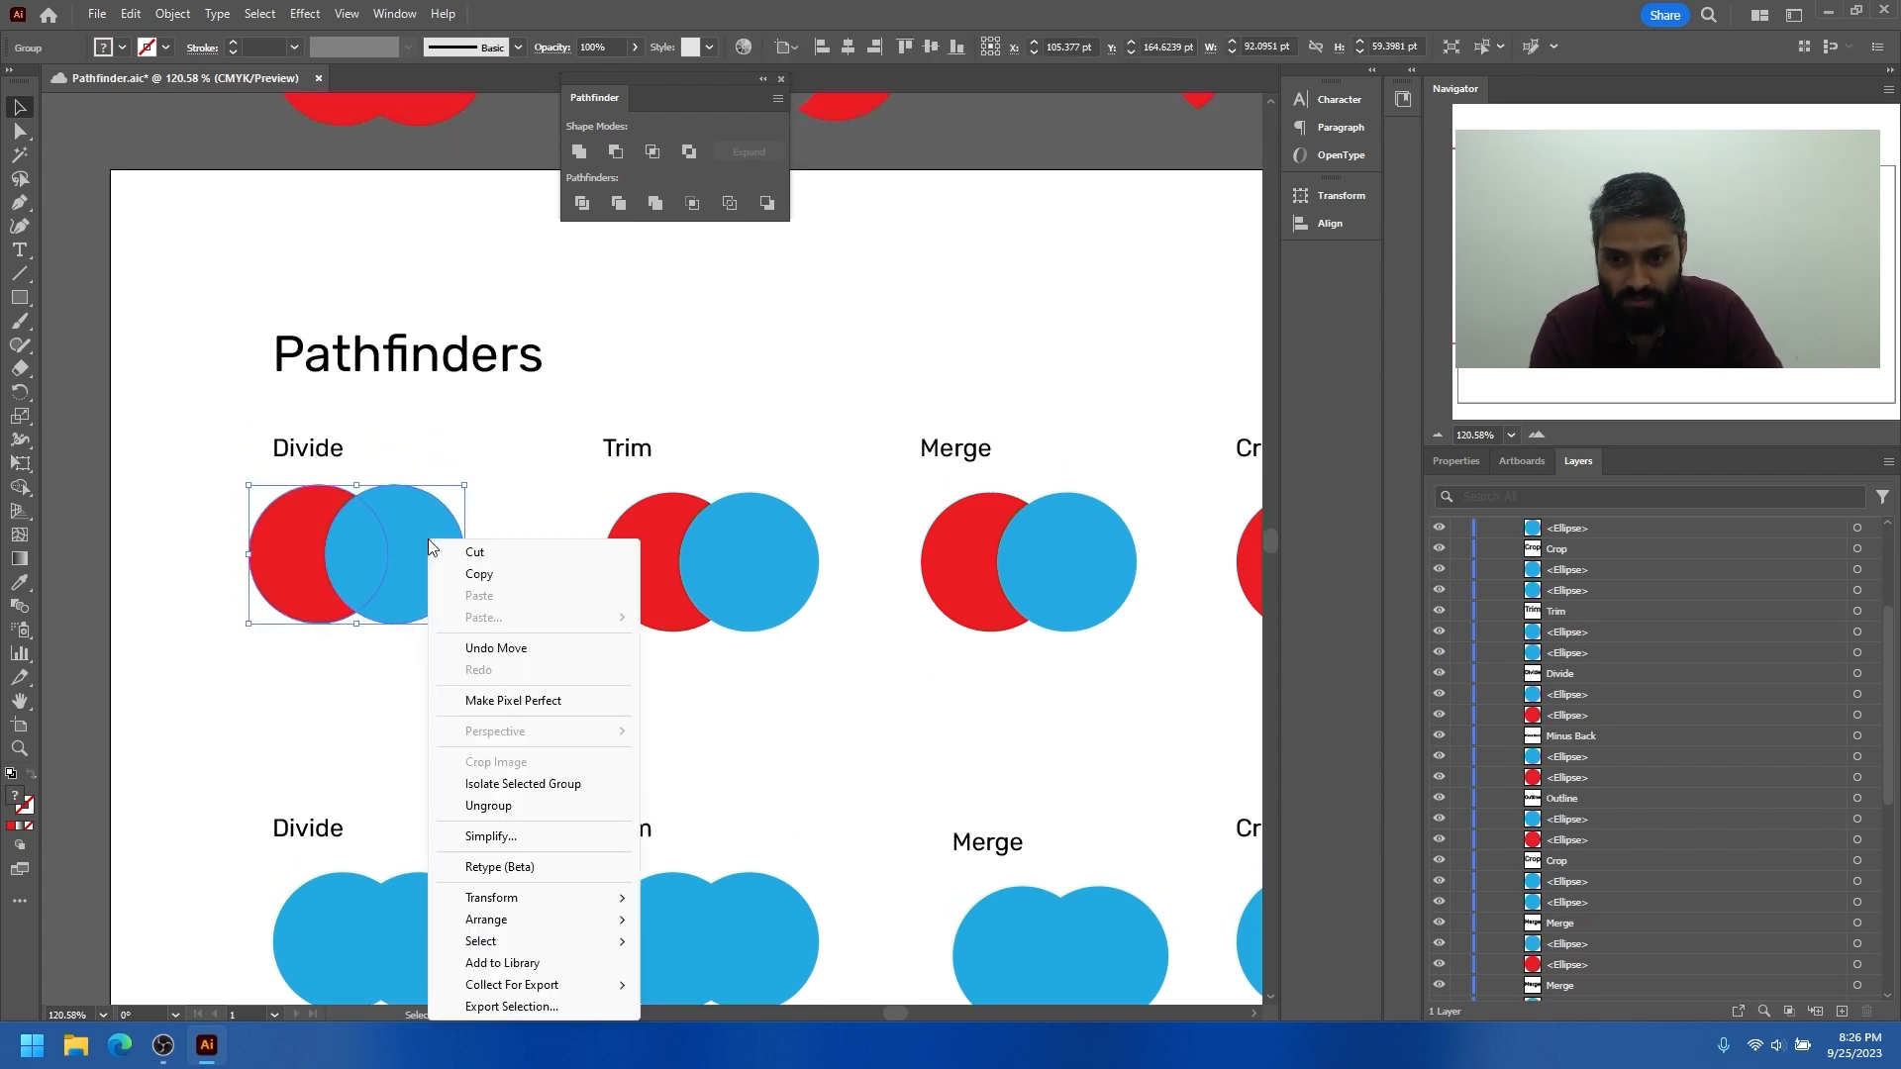
left_click(502, 812)
Spread the red crescent, blue lens and blue crescent of the Divide example apart horizontally with gaps between them
left_click_drag(407, 585, 368, 541)
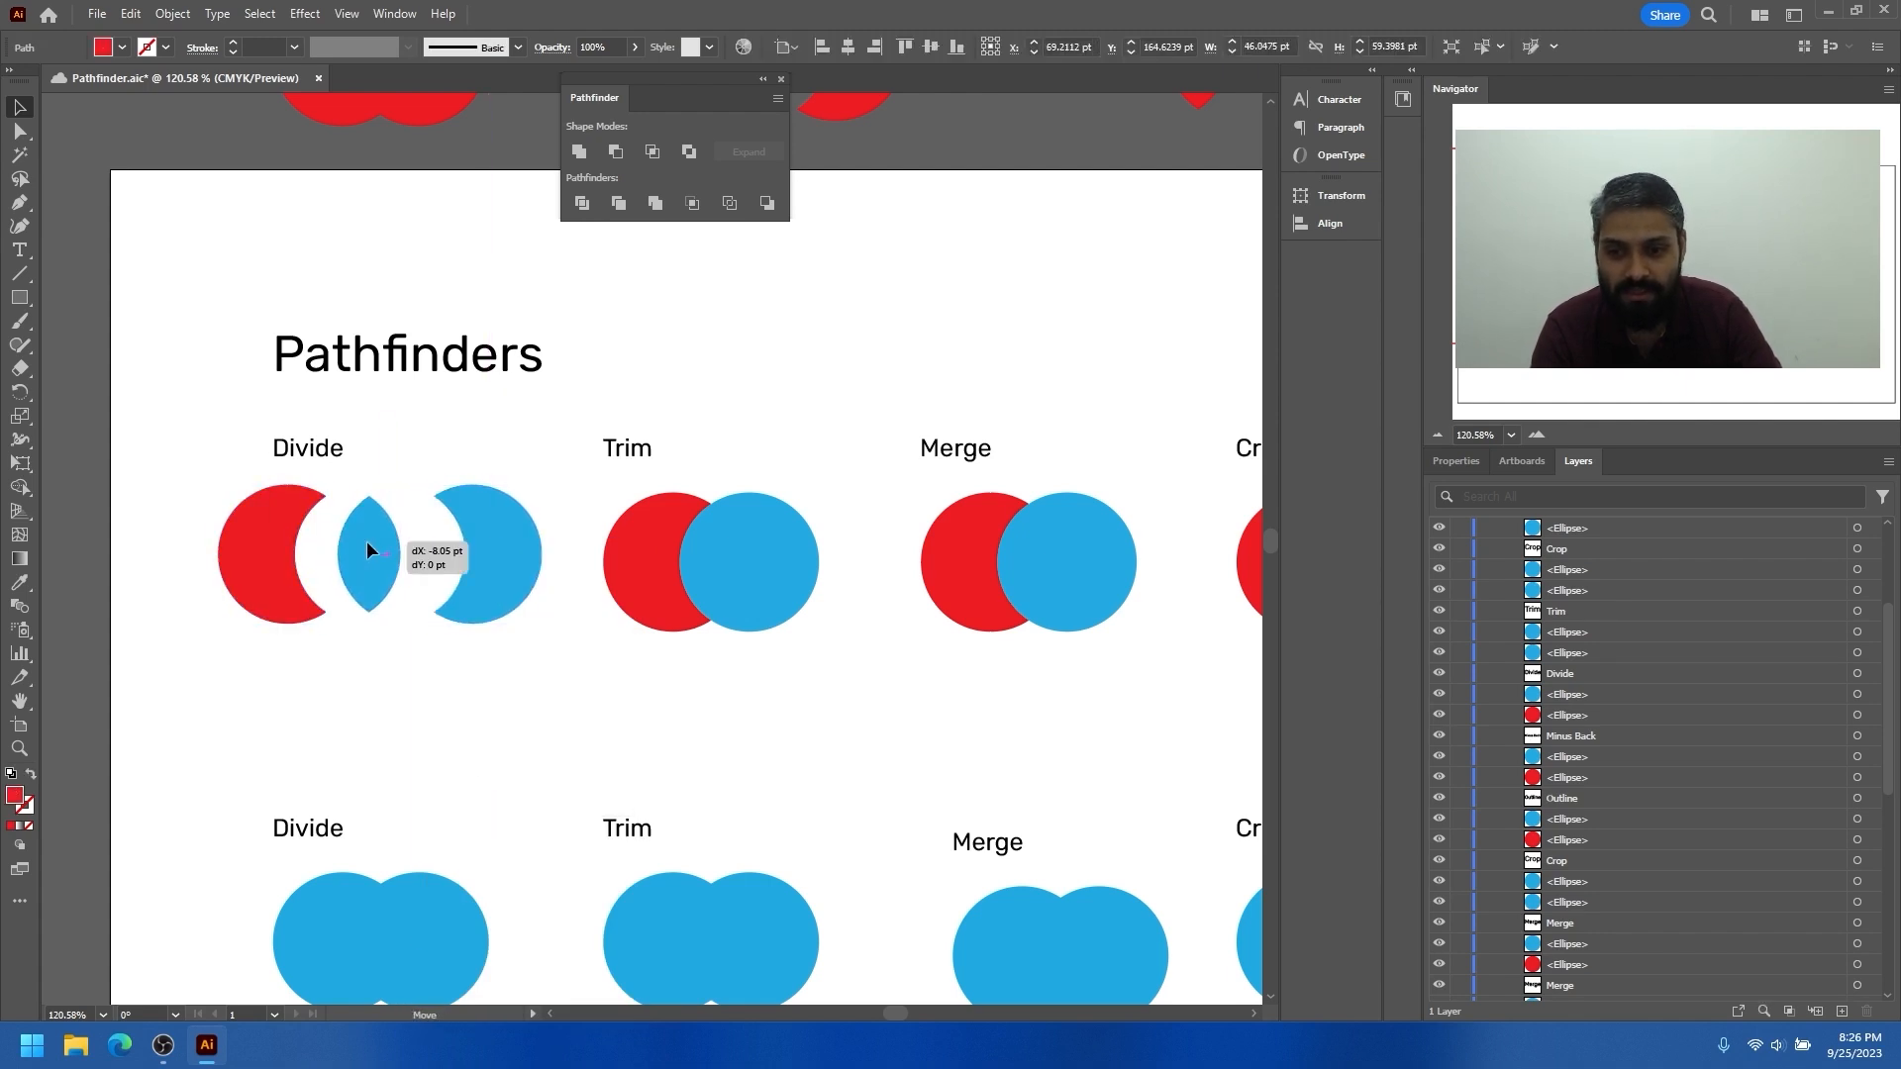
left_click_drag(501, 539, 475, 556)
scroll(461, 655, "down", 3)
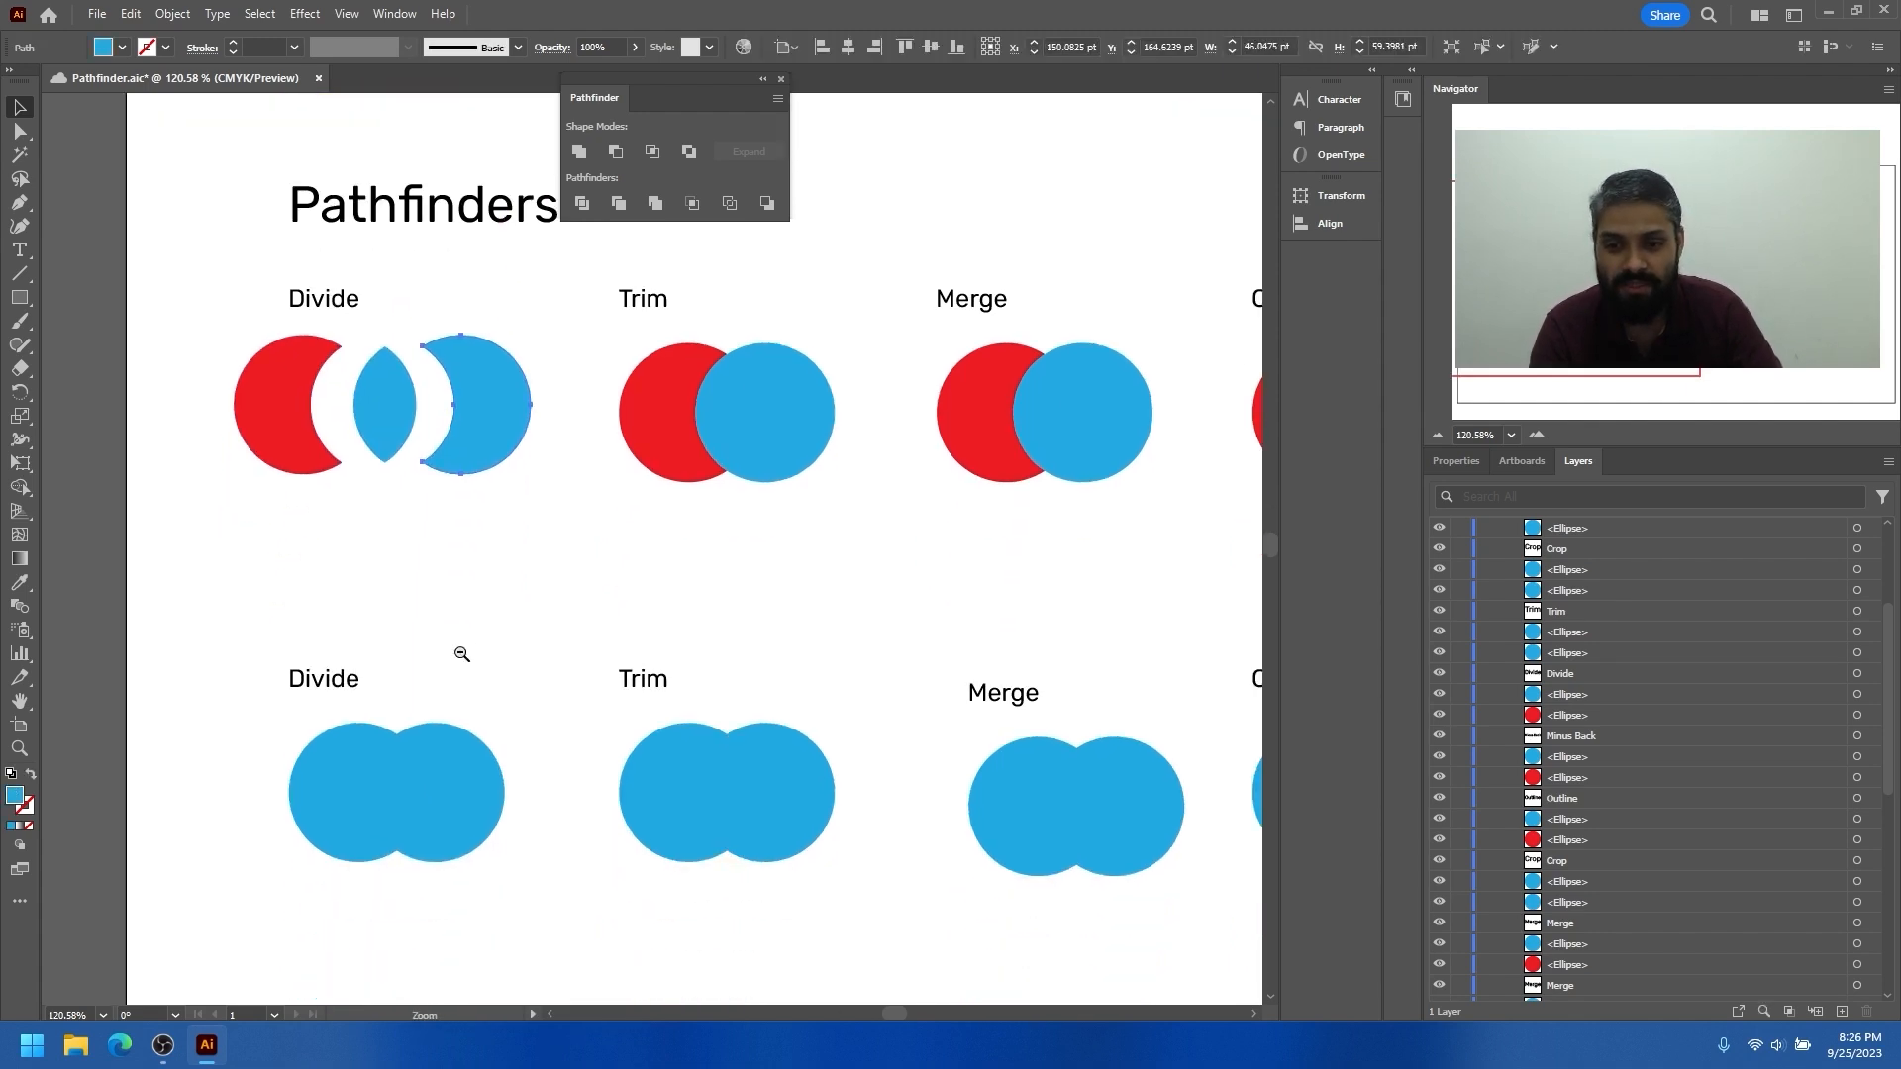
Apply Divide to the two blue circles in the second-row Divide example and ungroup the result
scroll(462, 654, "down", 1)
left_click_drag(252, 742, 512, 909)
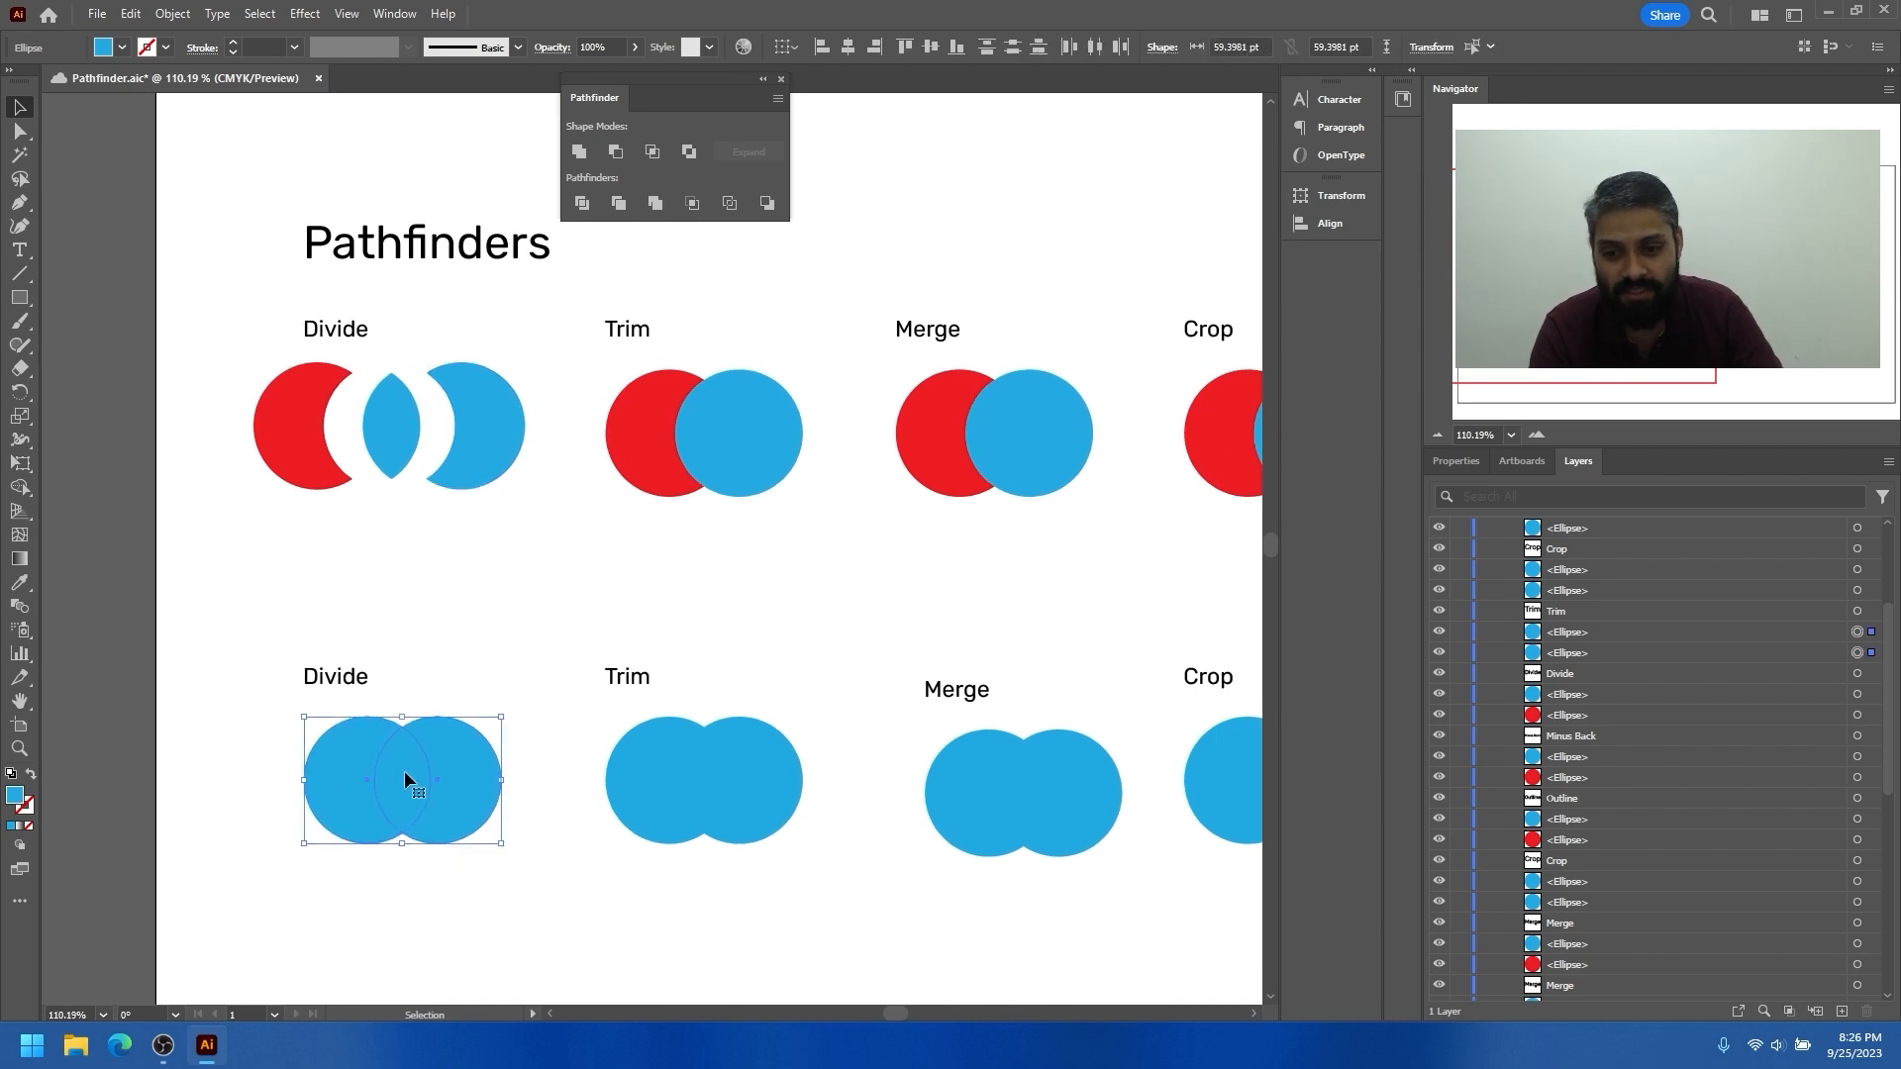
left_click(582, 204)
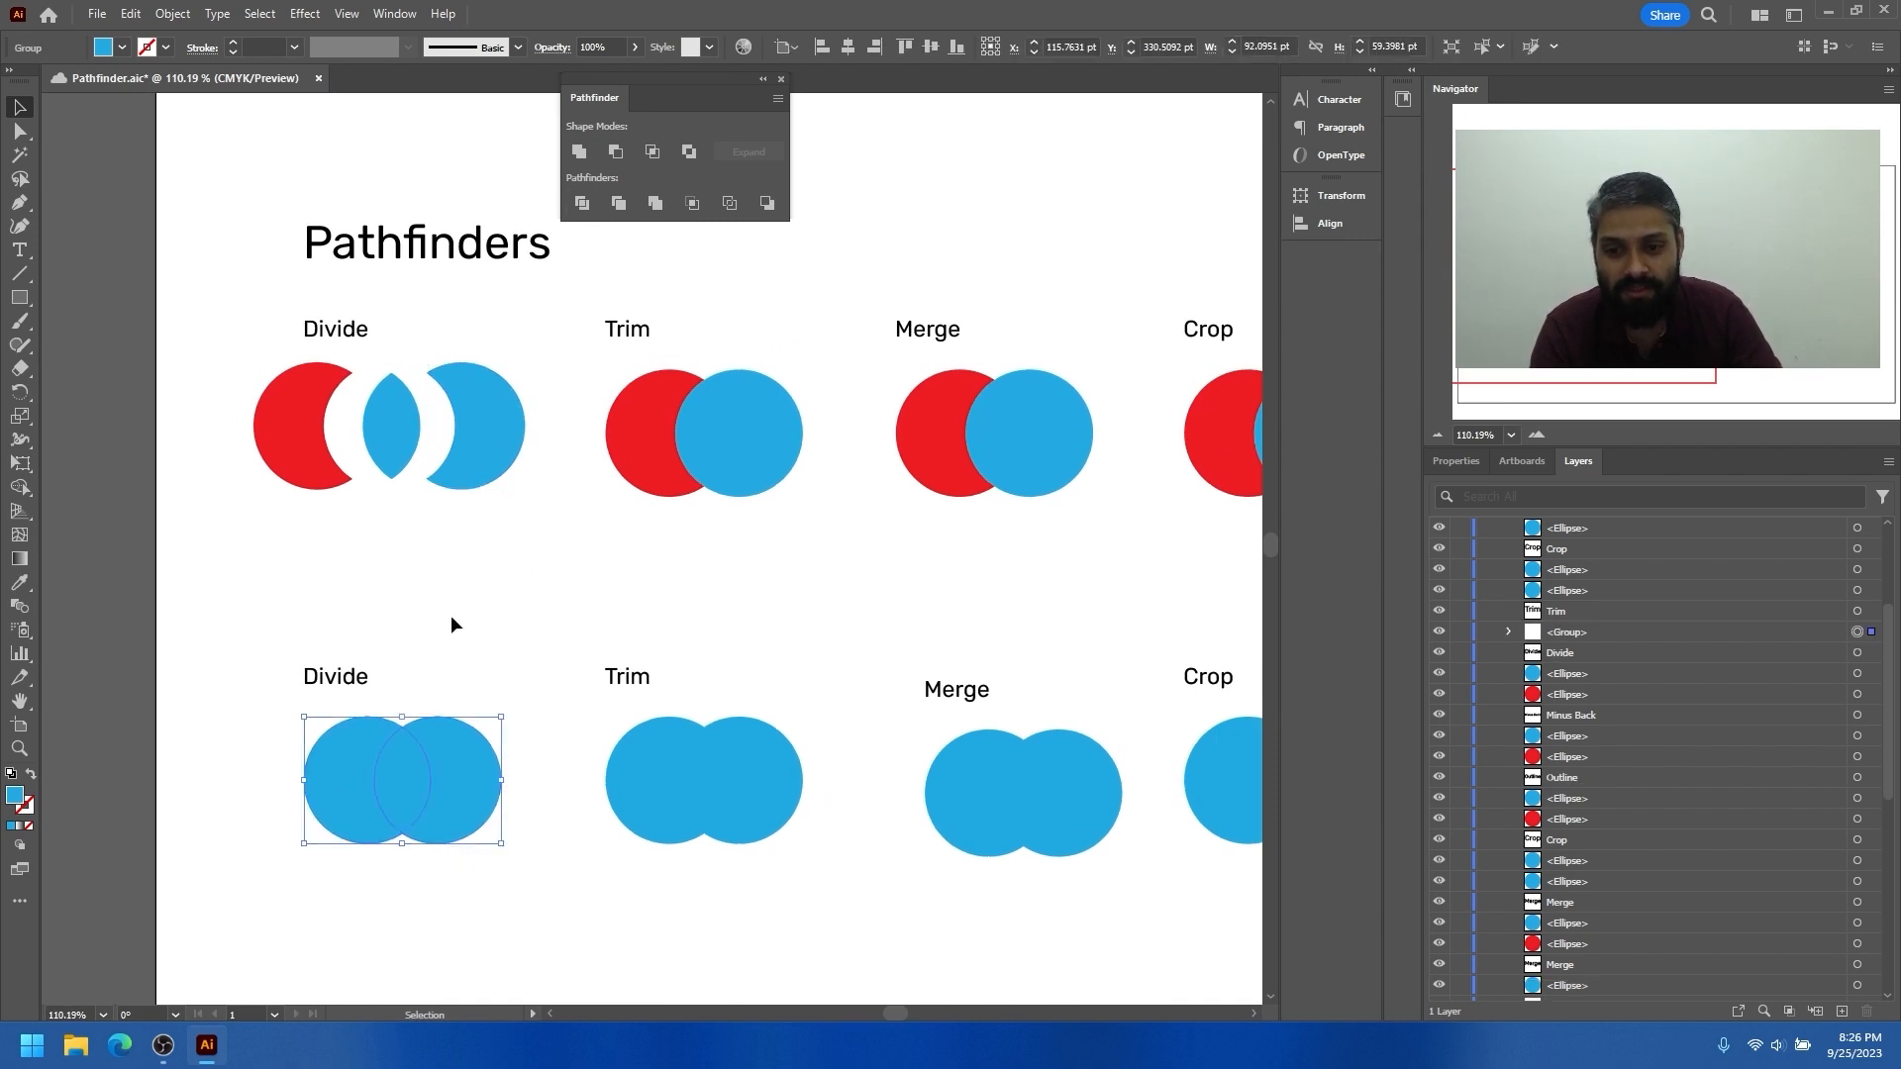
right_click(466, 757)
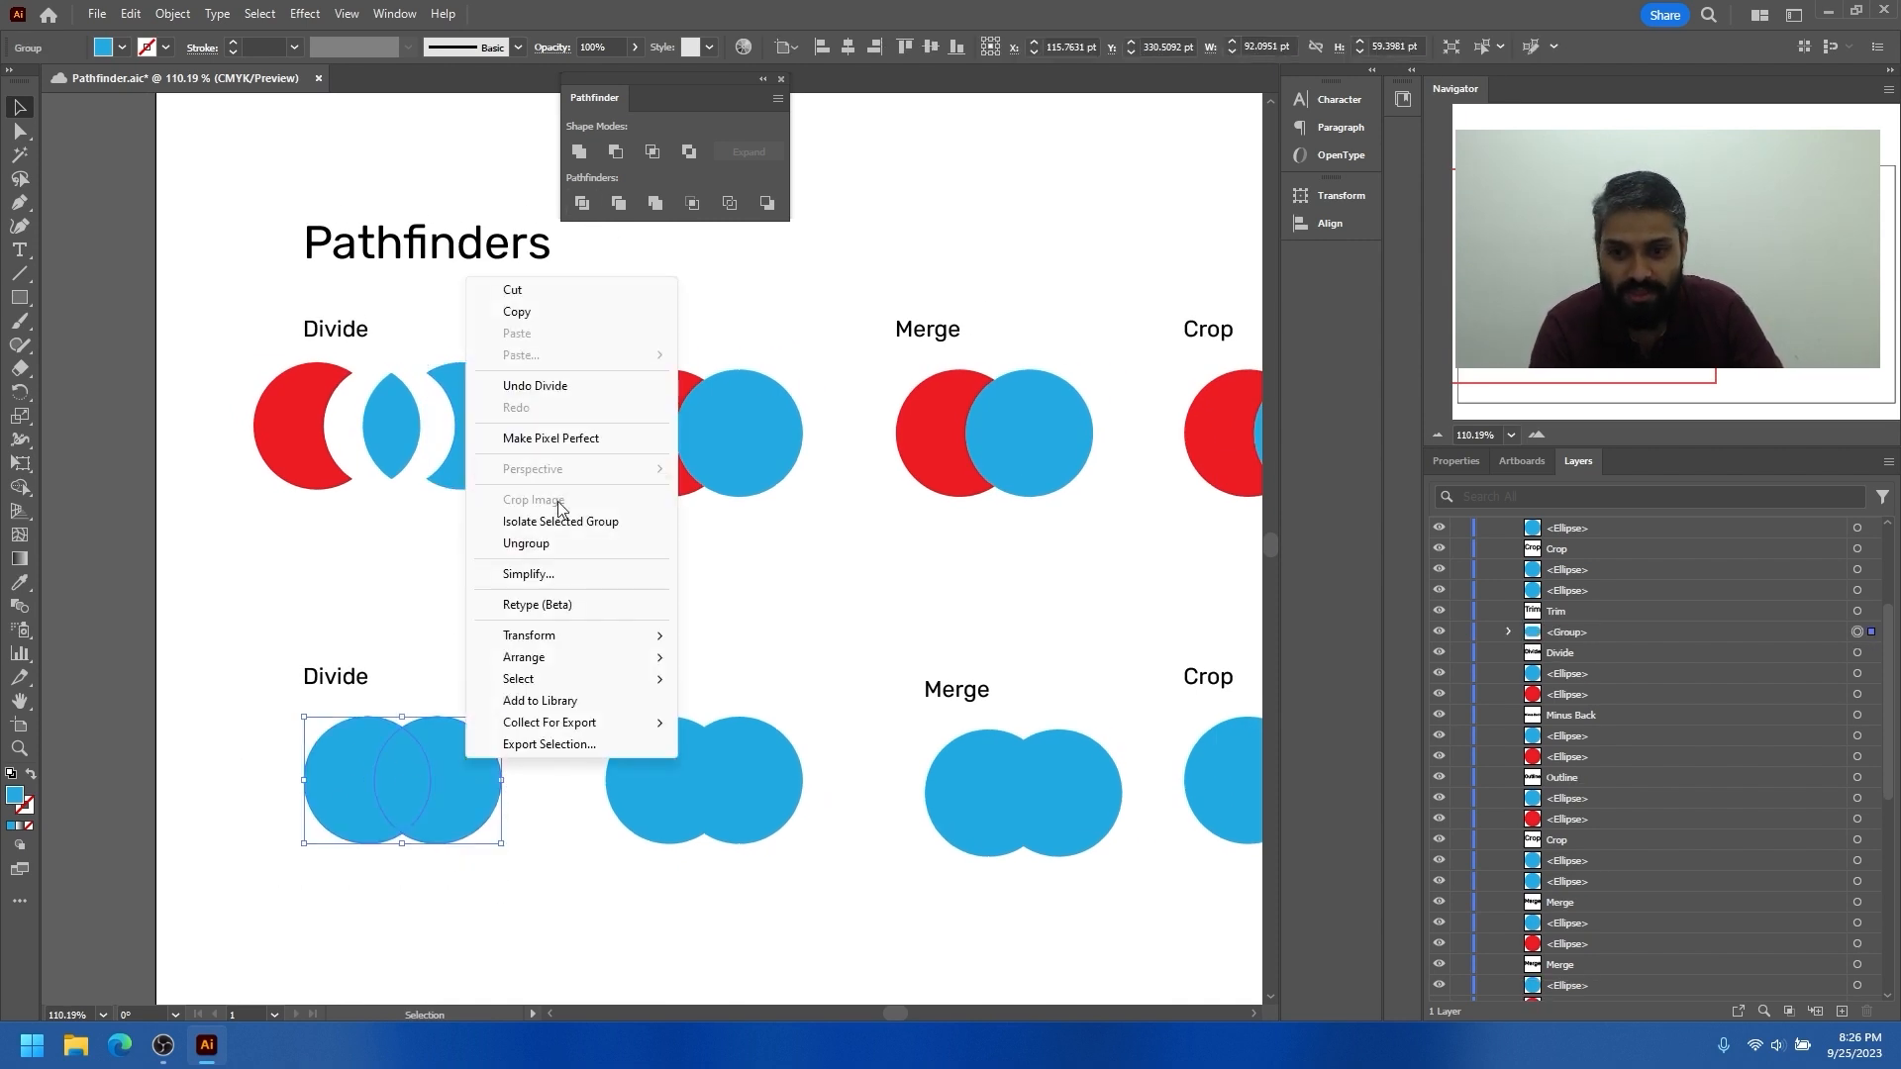
left_click(550, 549)
Spread the two crescents and the central lens of the second-row Divide example apart horizontally, leaving gaps between them
left_click(503, 643)
left_click_drag(461, 746, 497, 746)
mouse_move(348, 757)
left_mouse_down()
mouse_move(293, 758)
mouse_move(373, 753)
left_mouse_up()
Apply Trim to the red and blue circles in the first-row Trim example and ungroup the result
scroll(510, 603, "down", 1)
left_click_drag(615, 580, 514, 603)
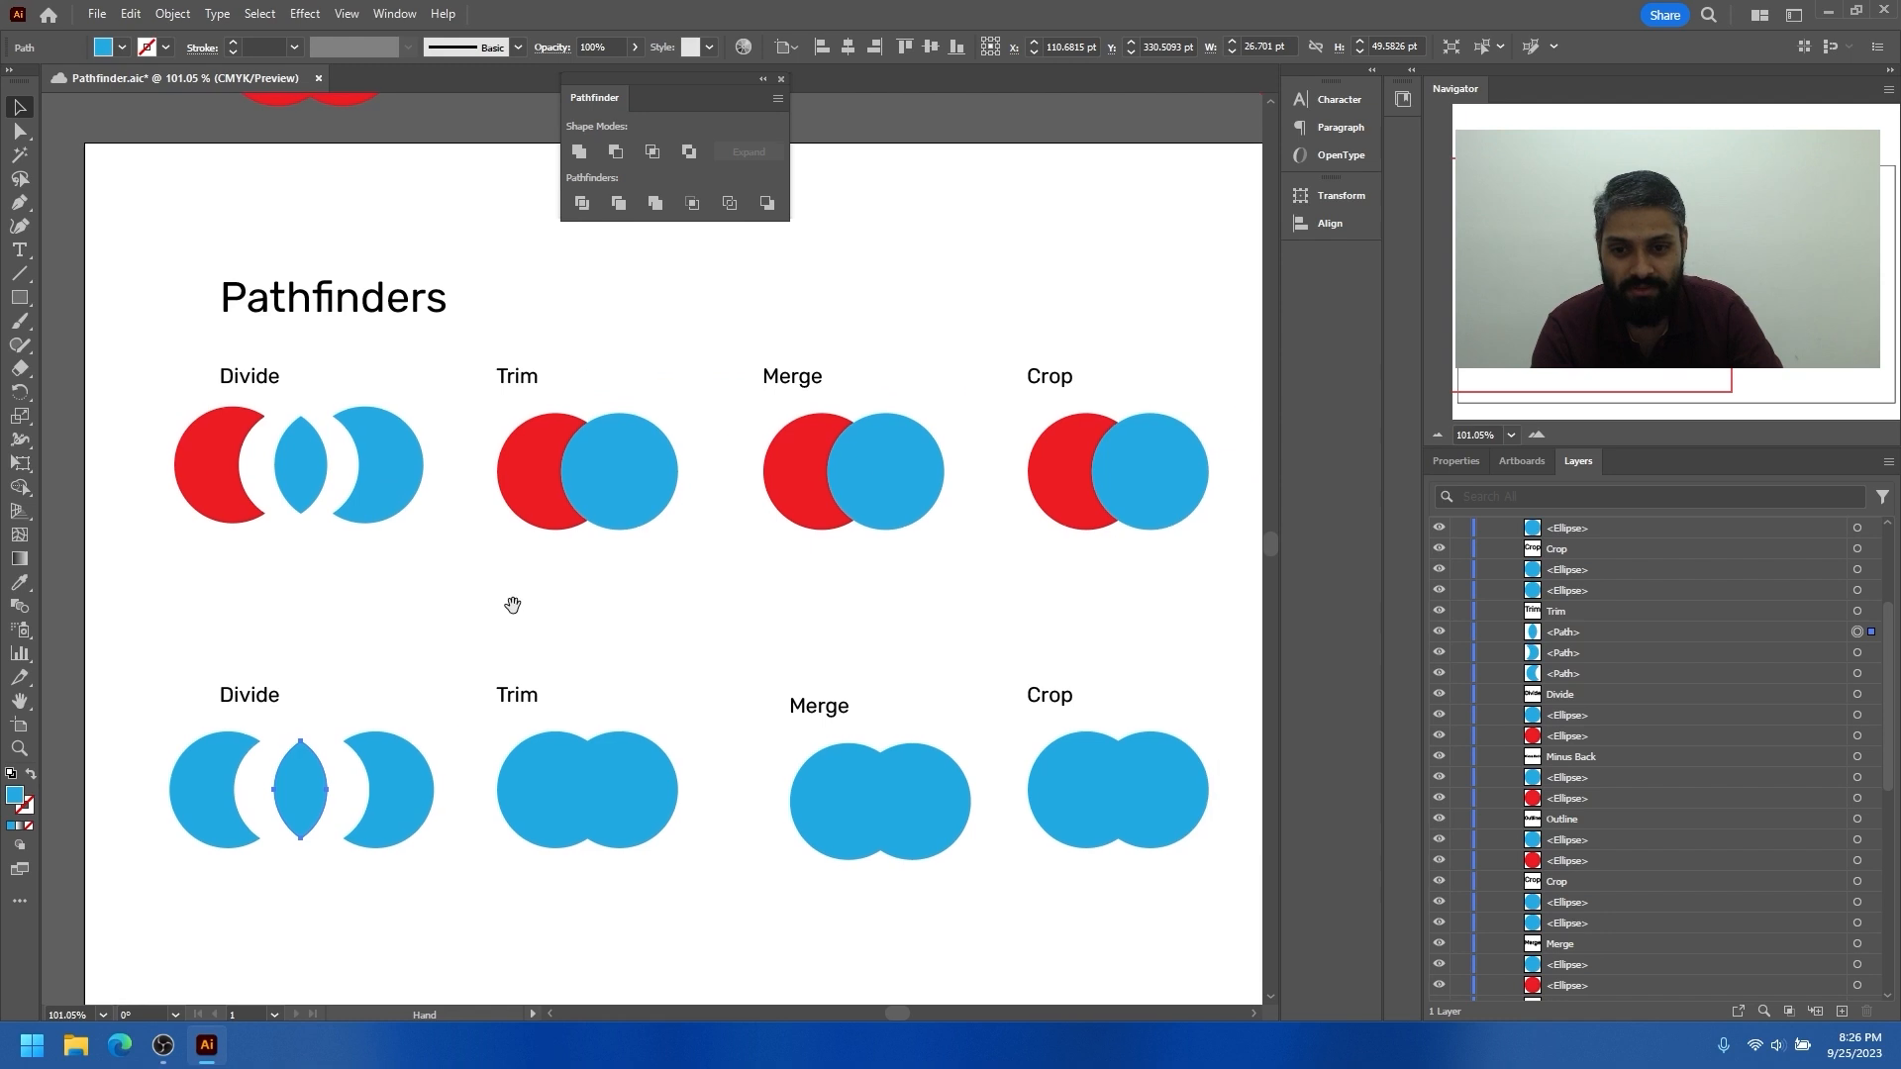
scroll(606, 537, "up", 1)
left_click_drag(620, 537, 665, 597)
left_click_drag(607, 529, 604, 527)
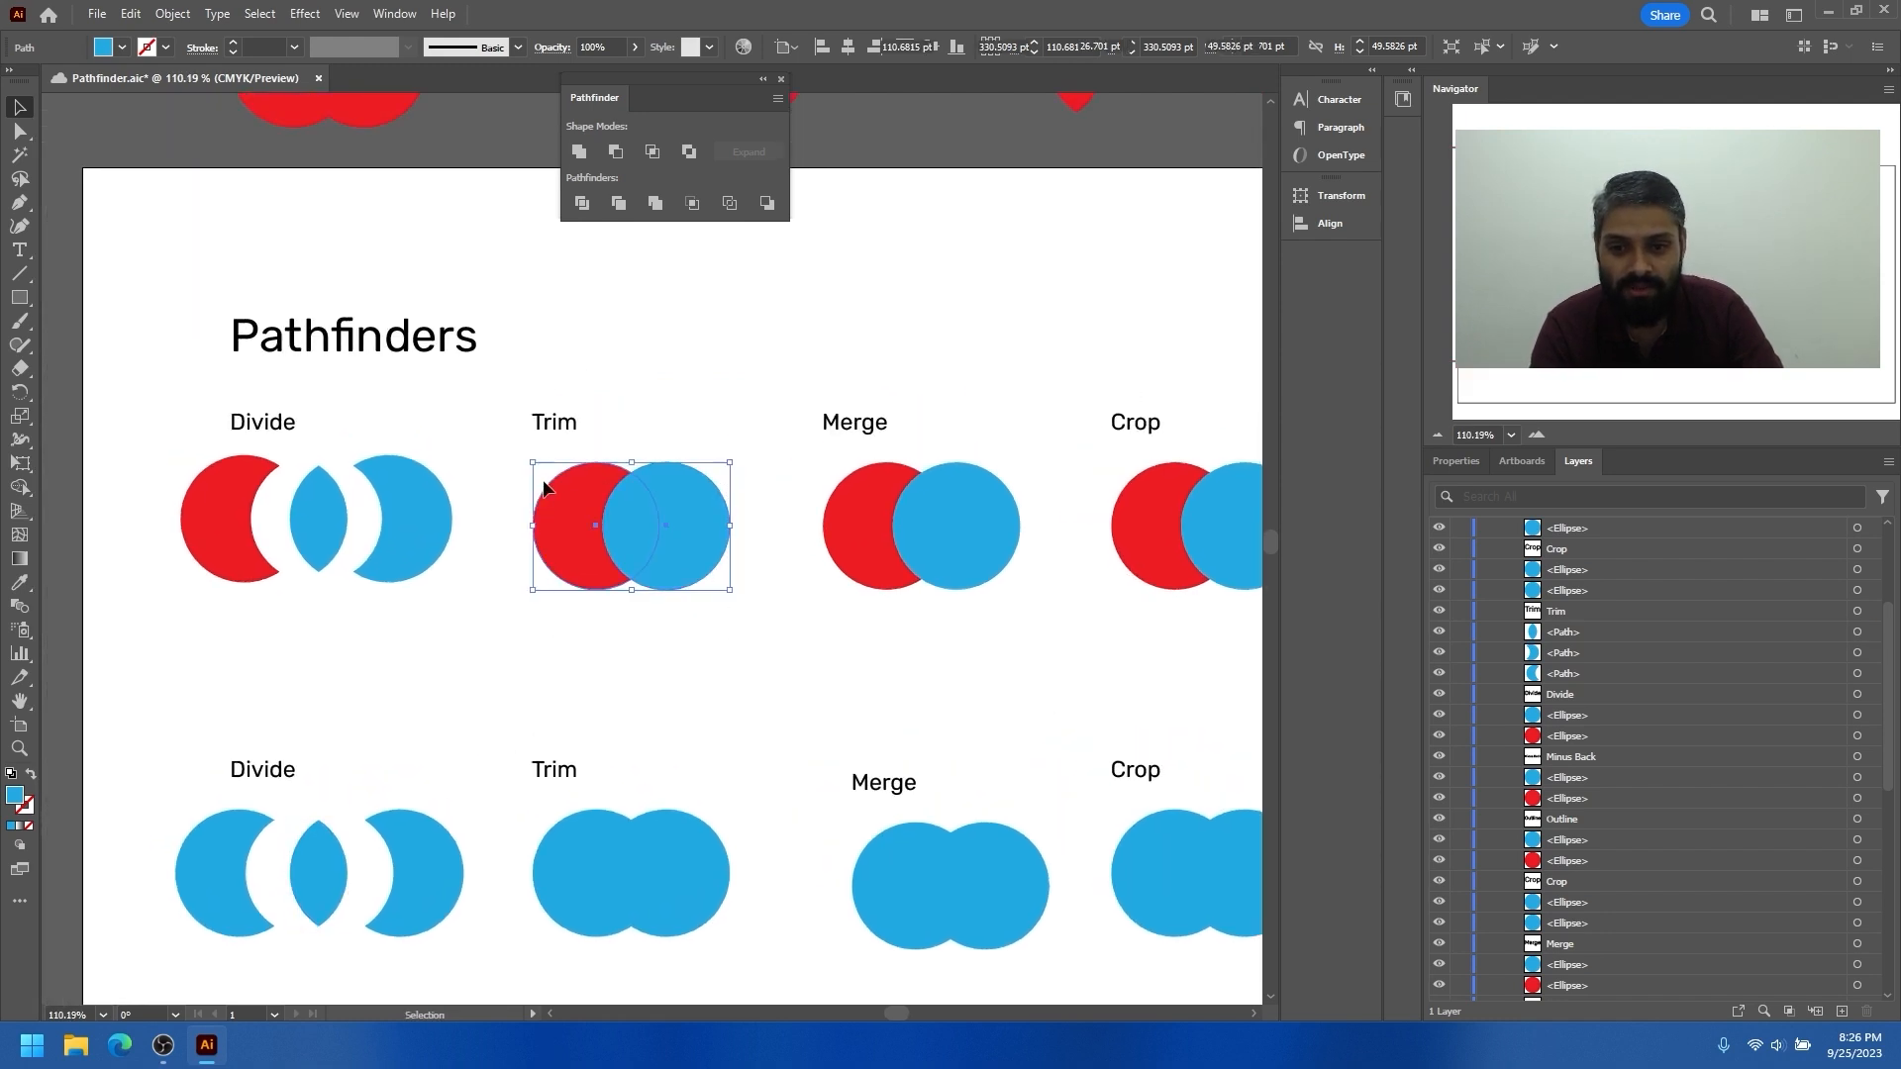
left_click(617, 207)
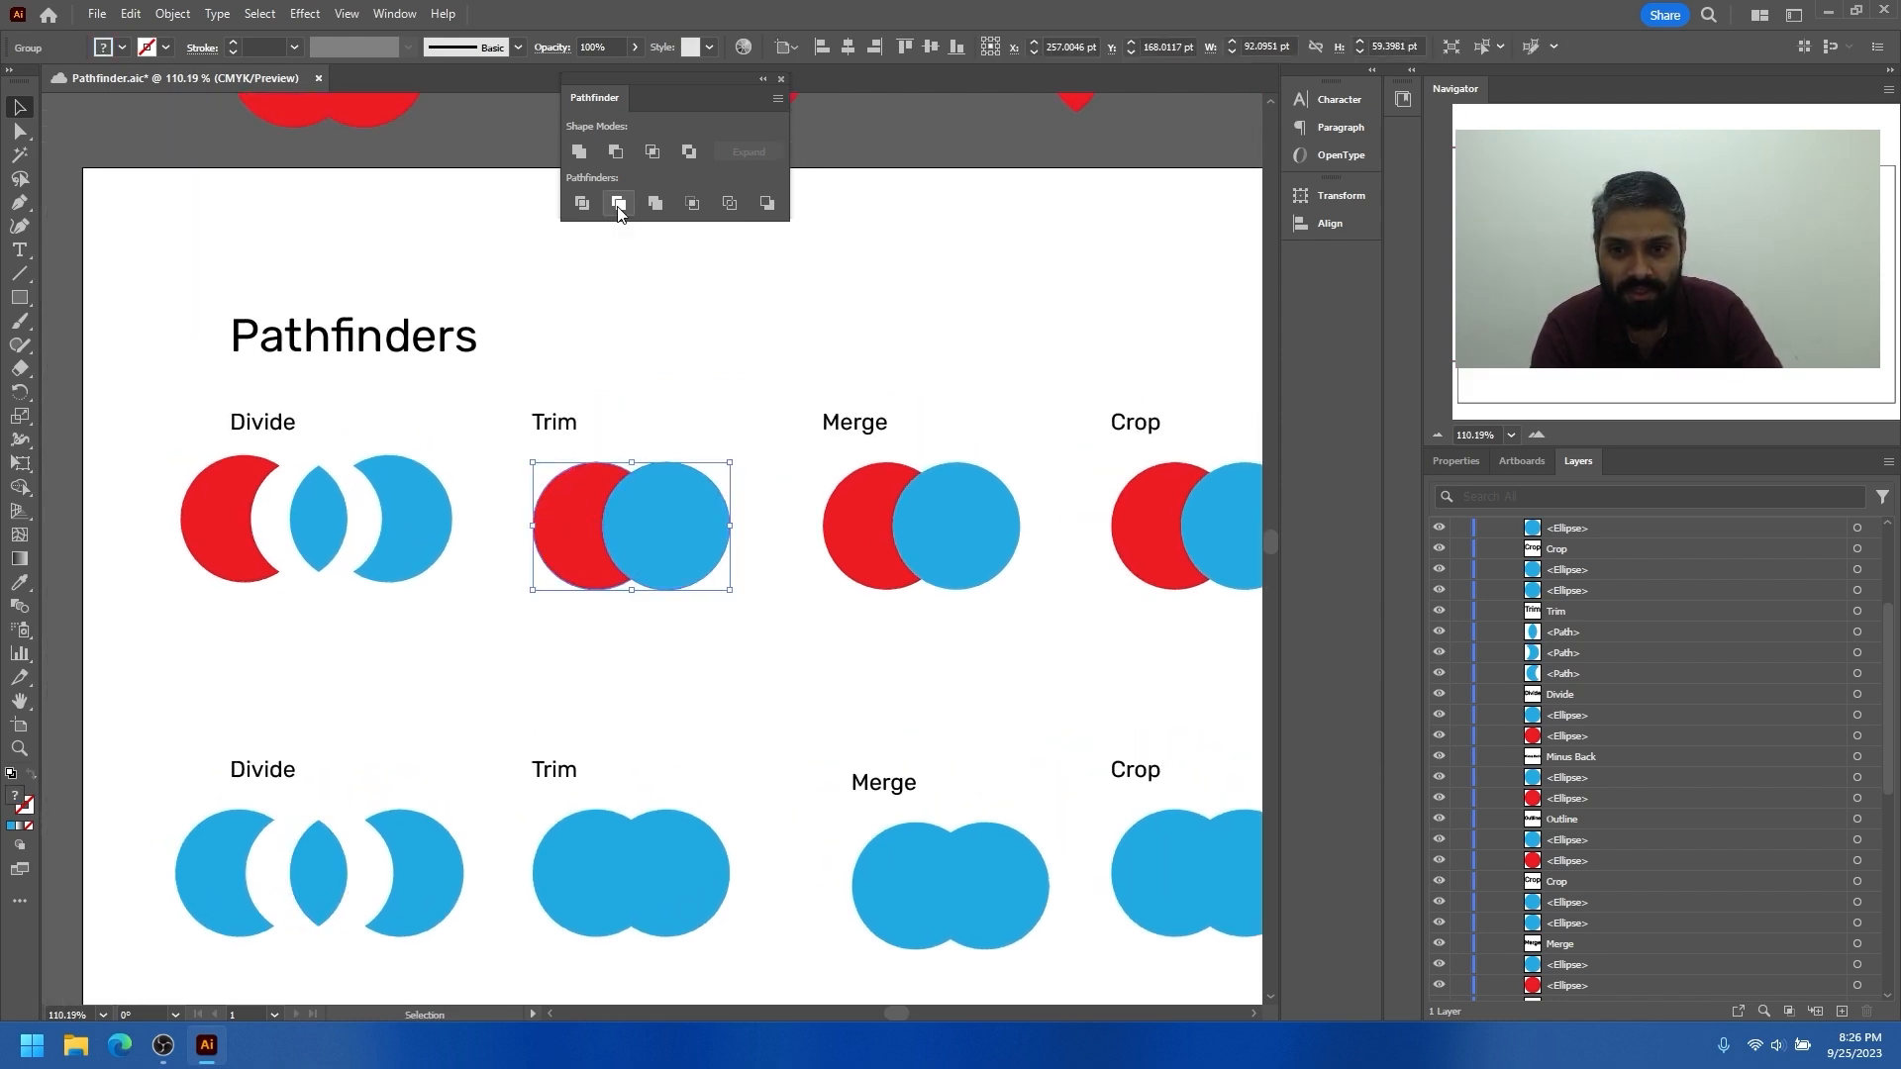
left_click_drag(640, 531, 717, 622)
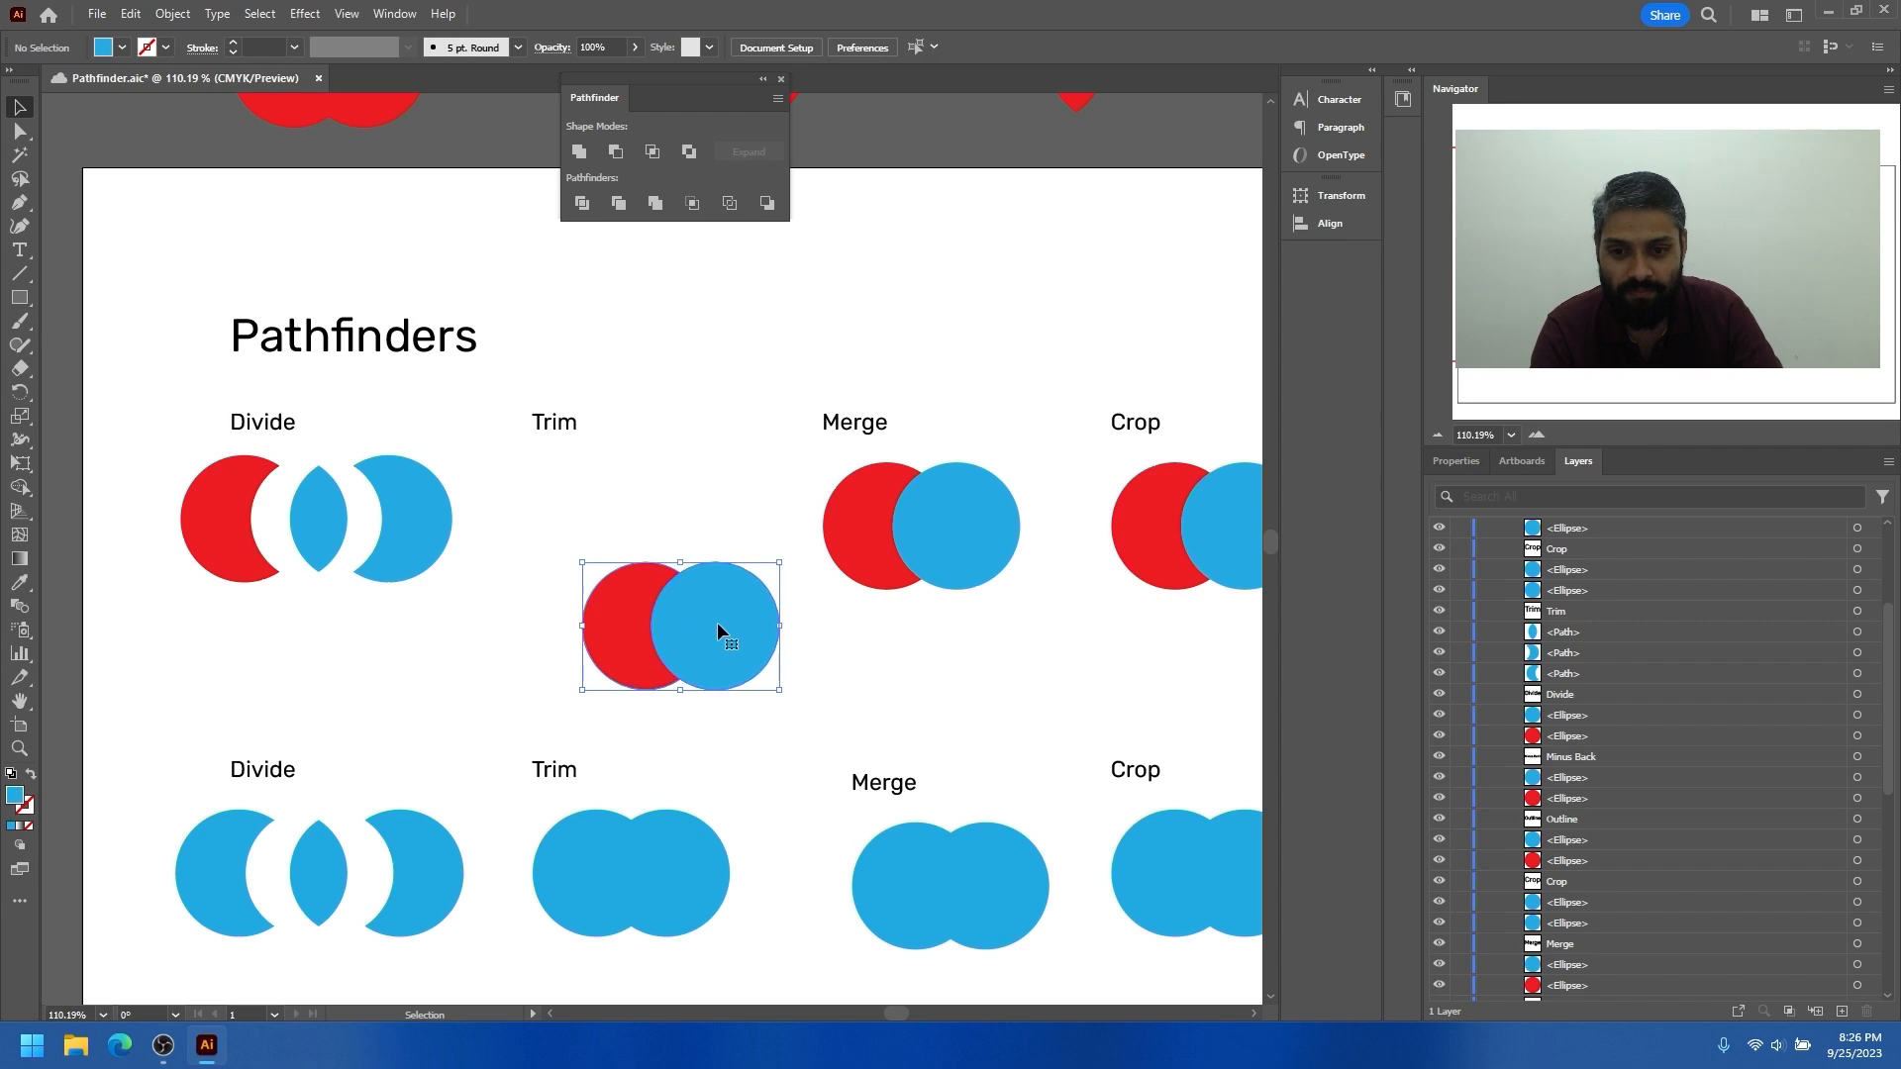
key("ctrl+z")
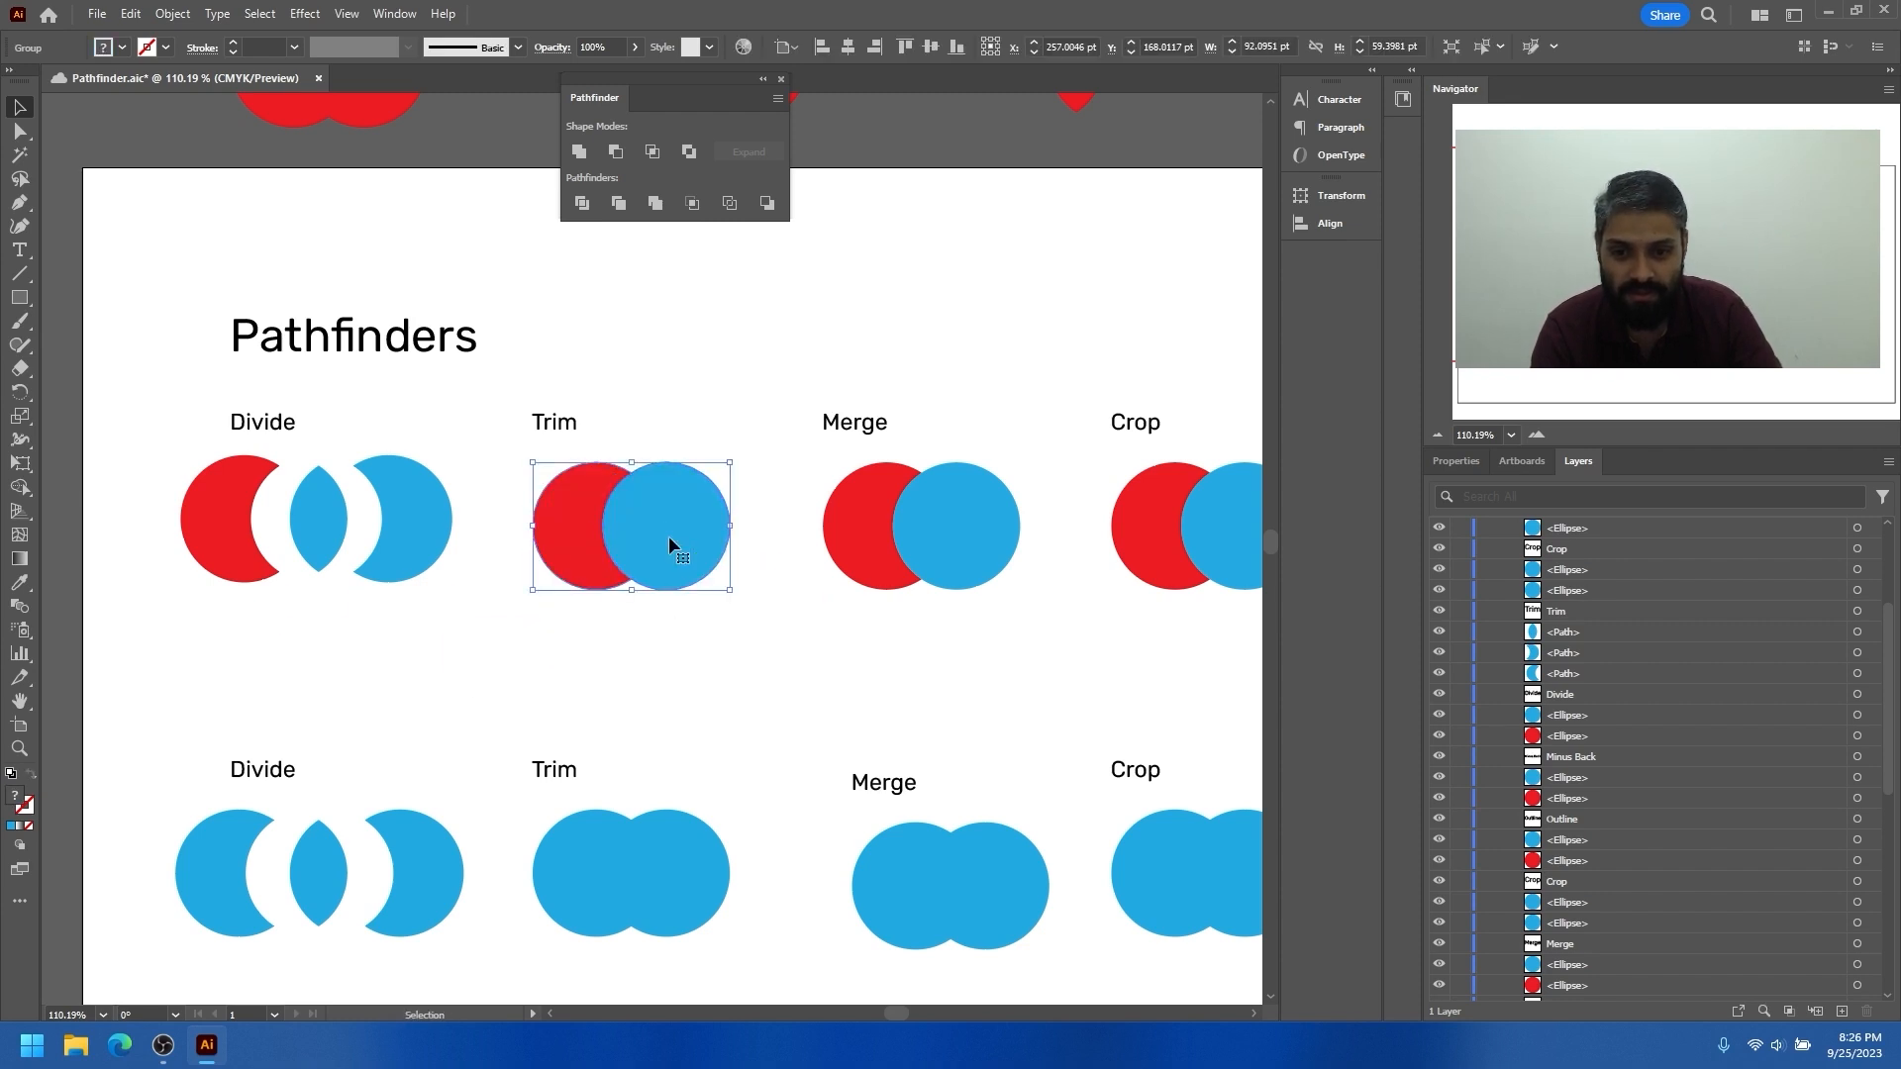
right_click(671, 542)
left_click(731, 804)
Separate the red crescent and blue circle of the first-row Trim example, leaving a narrow gap between them
left_click_drag(667, 535, 719, 518)
left_click_drag(584, 522, 555, 519)
left_click_drag(685, 495, 652, 518)
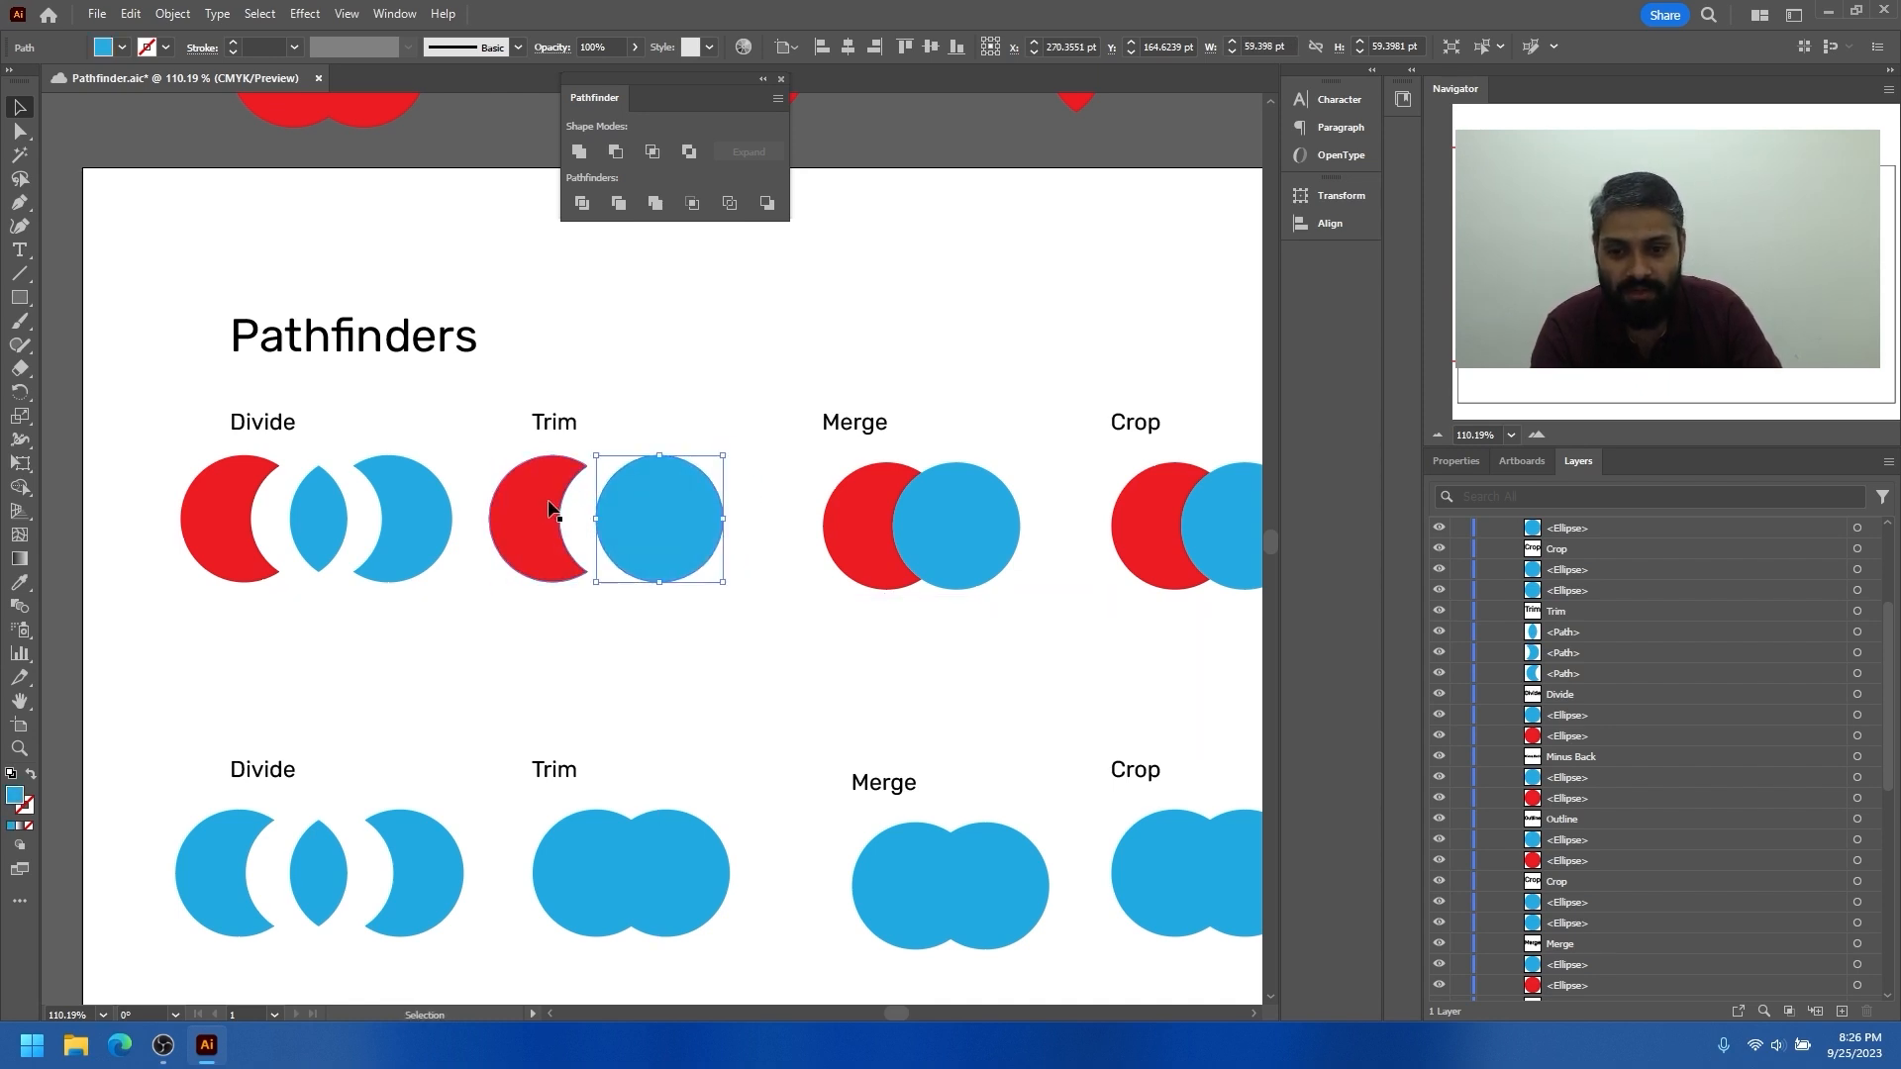
scroll(632, 604, "down", 1)
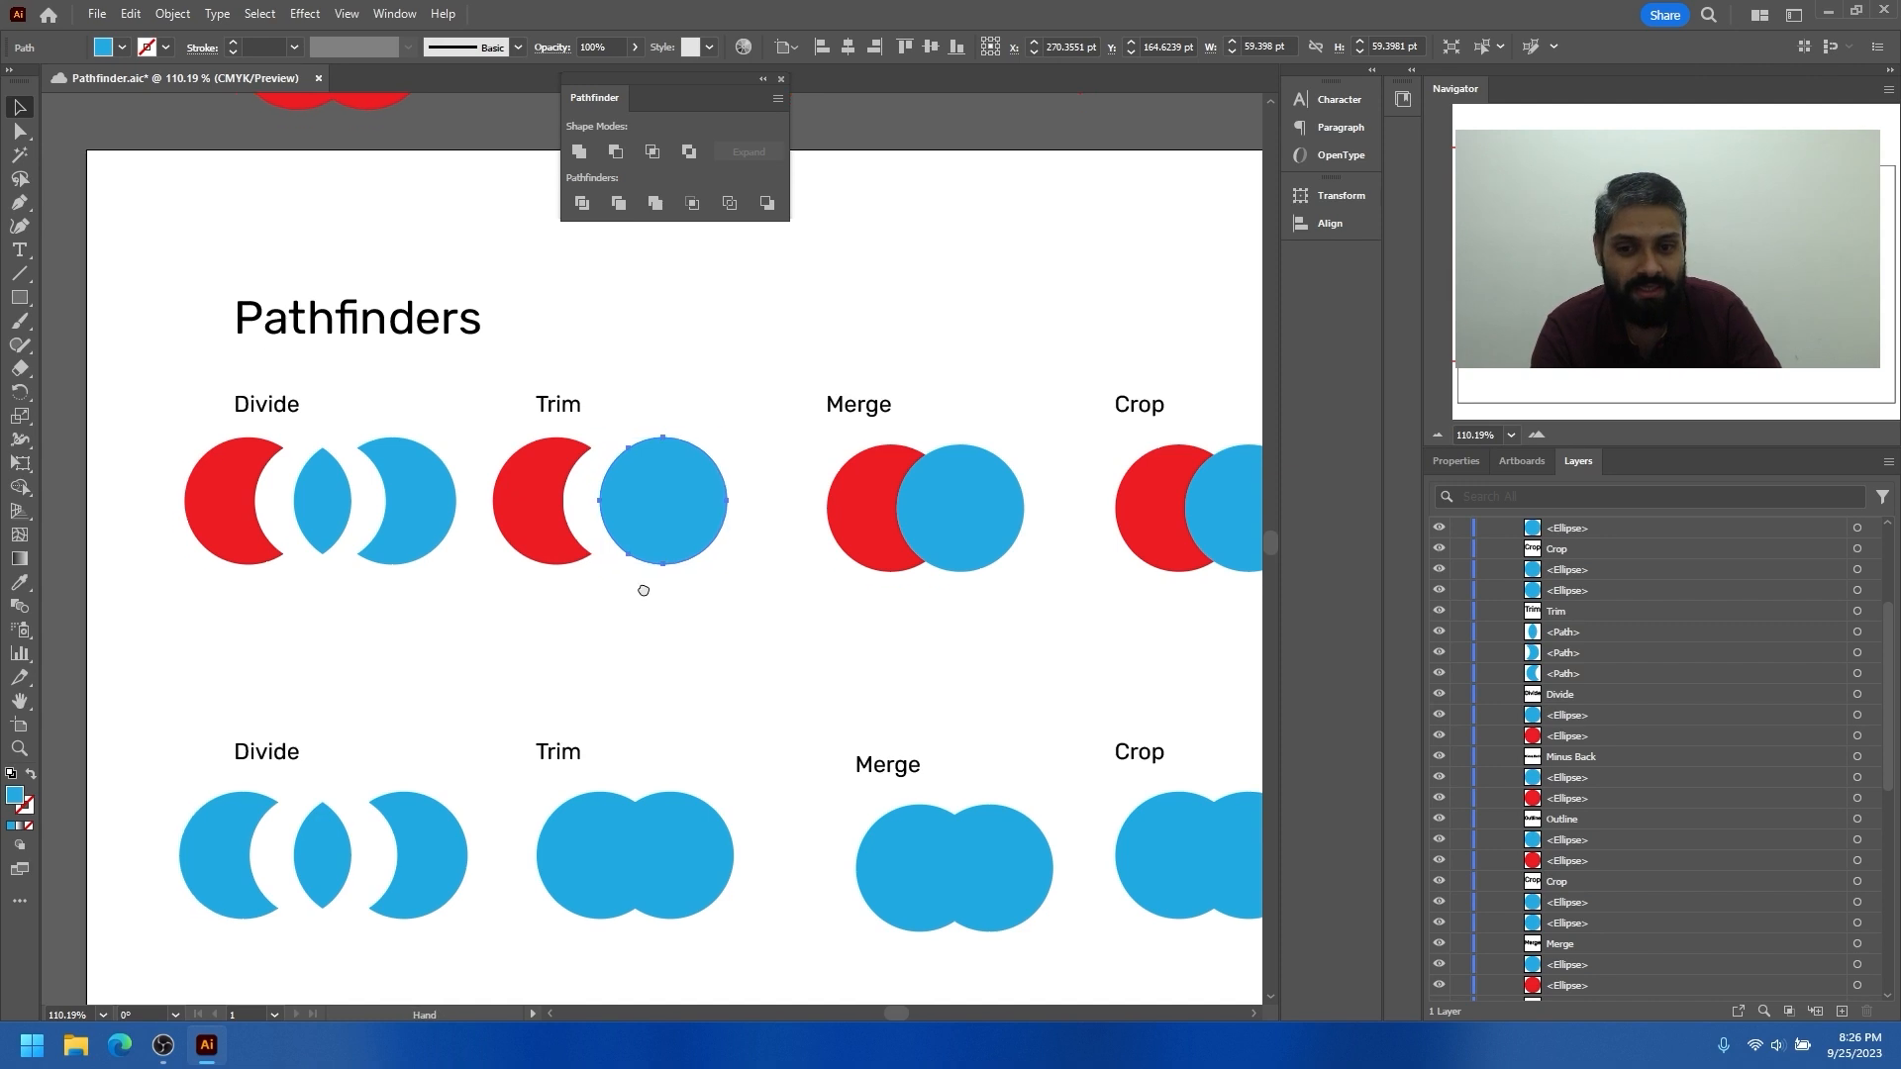
scroll(634, 609, "down", 2, "alt")
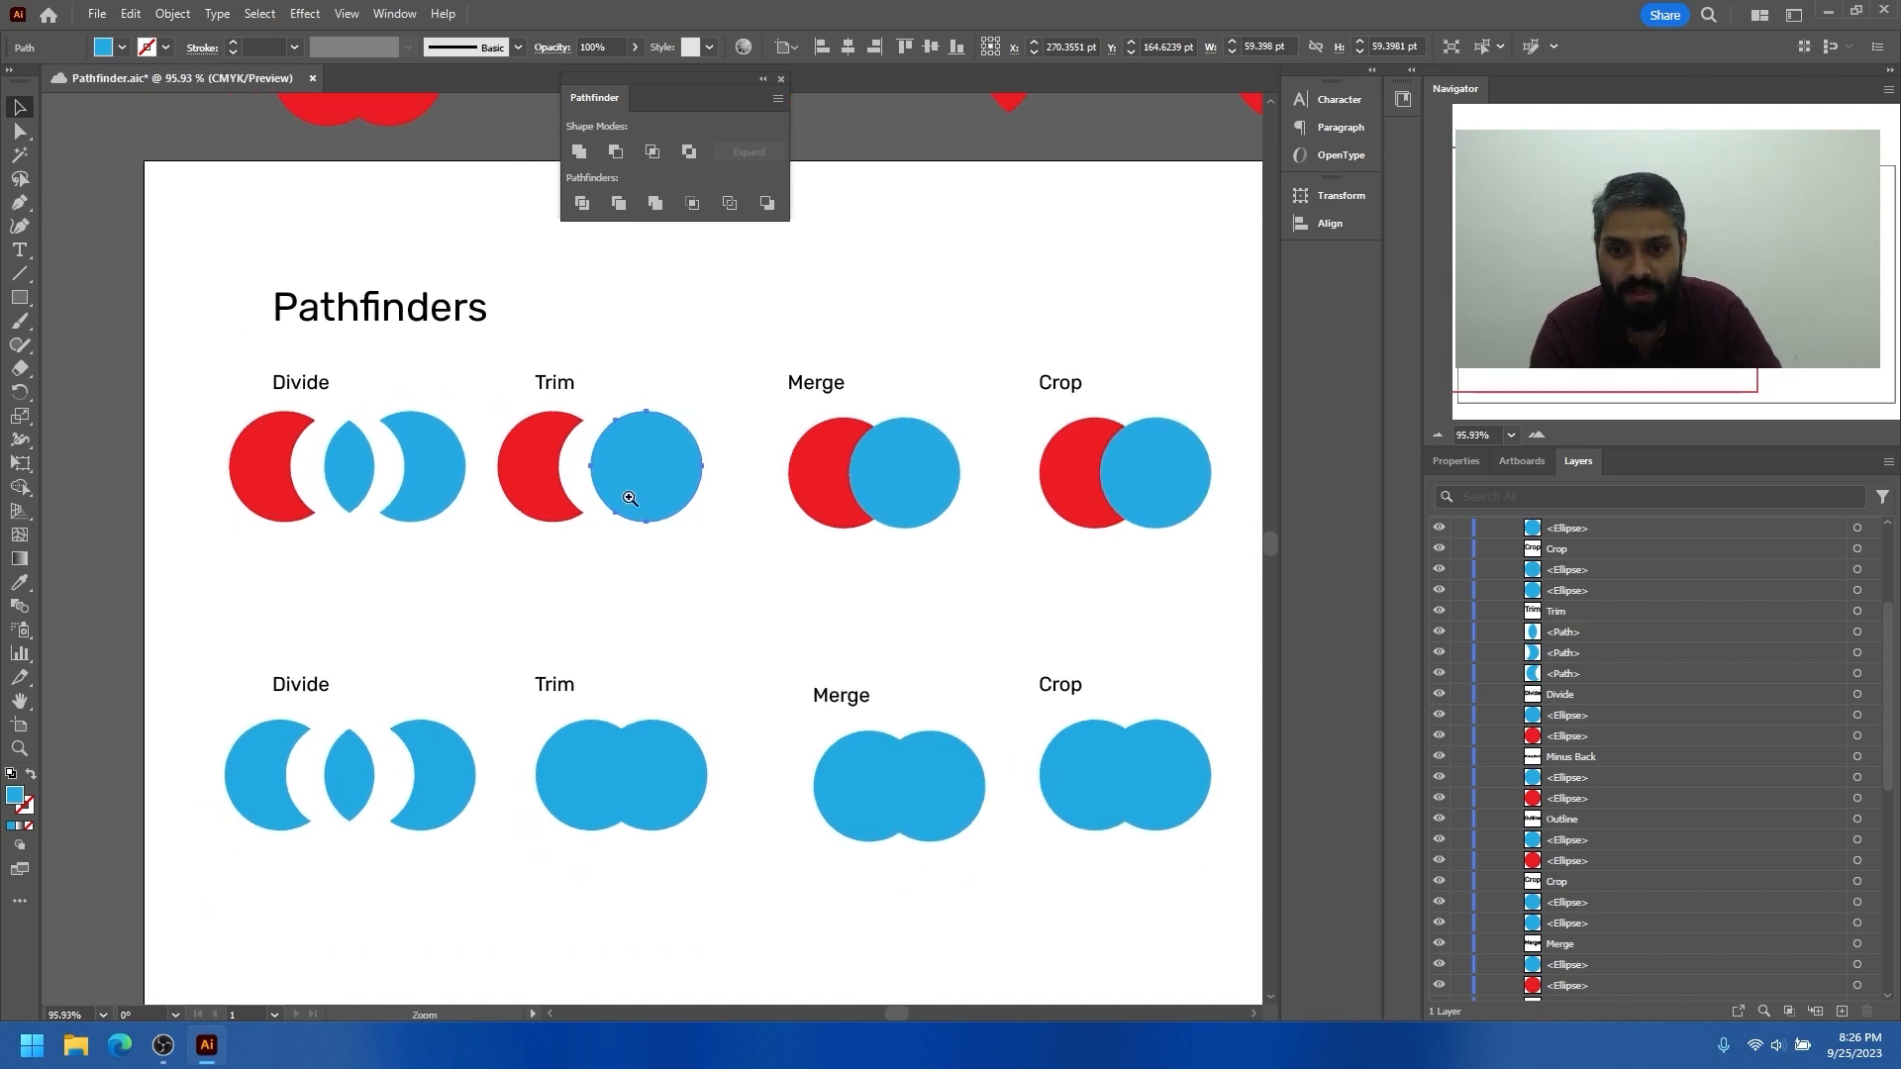
scroll(637, 471, "up", 2, "alt")
mouse_move(639, 467)
left_mouse_down()
mouse_move(620, 469)
mouse_move(650, 469)
left_mouse_up()
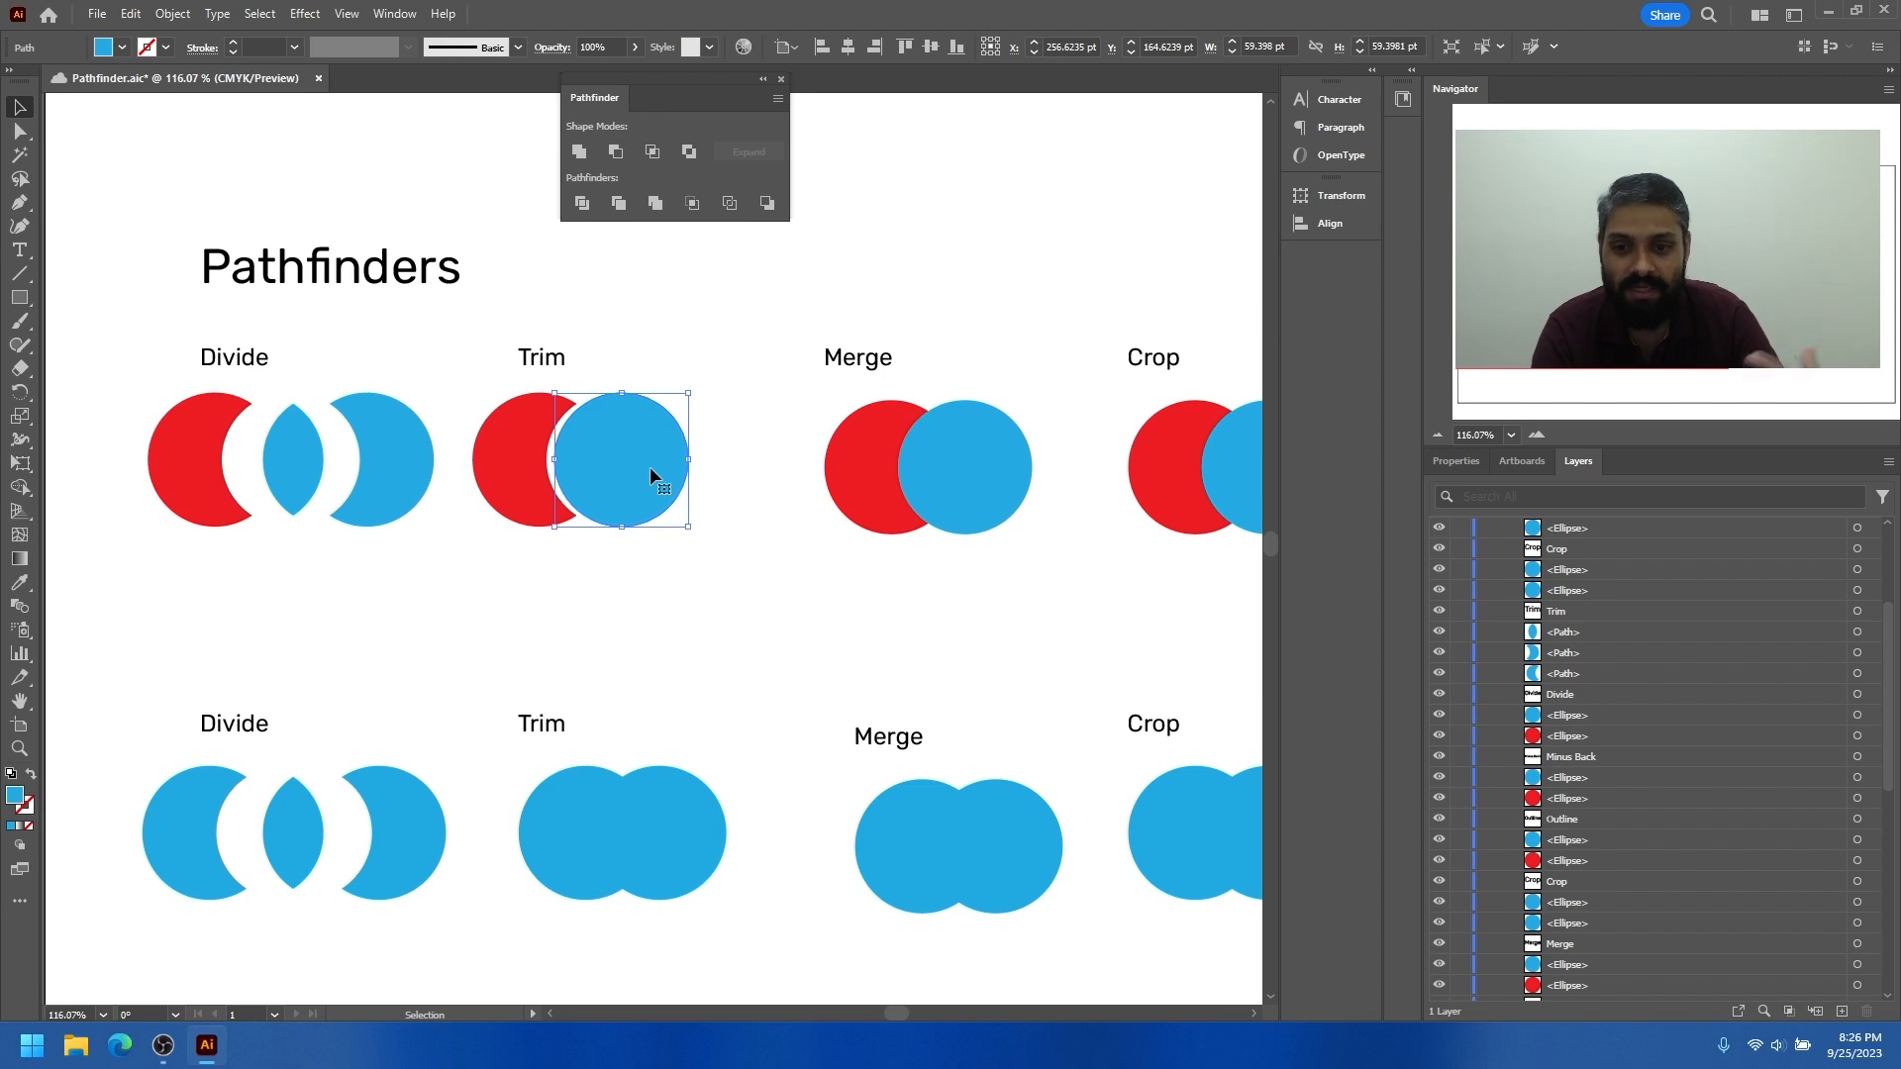
Fill the left circle of the second-row Trim example with magenta to distinguish it from the blue one
scroll(704, 572, "down", 3)
left_click(590, 696)
left_click(122, 48)
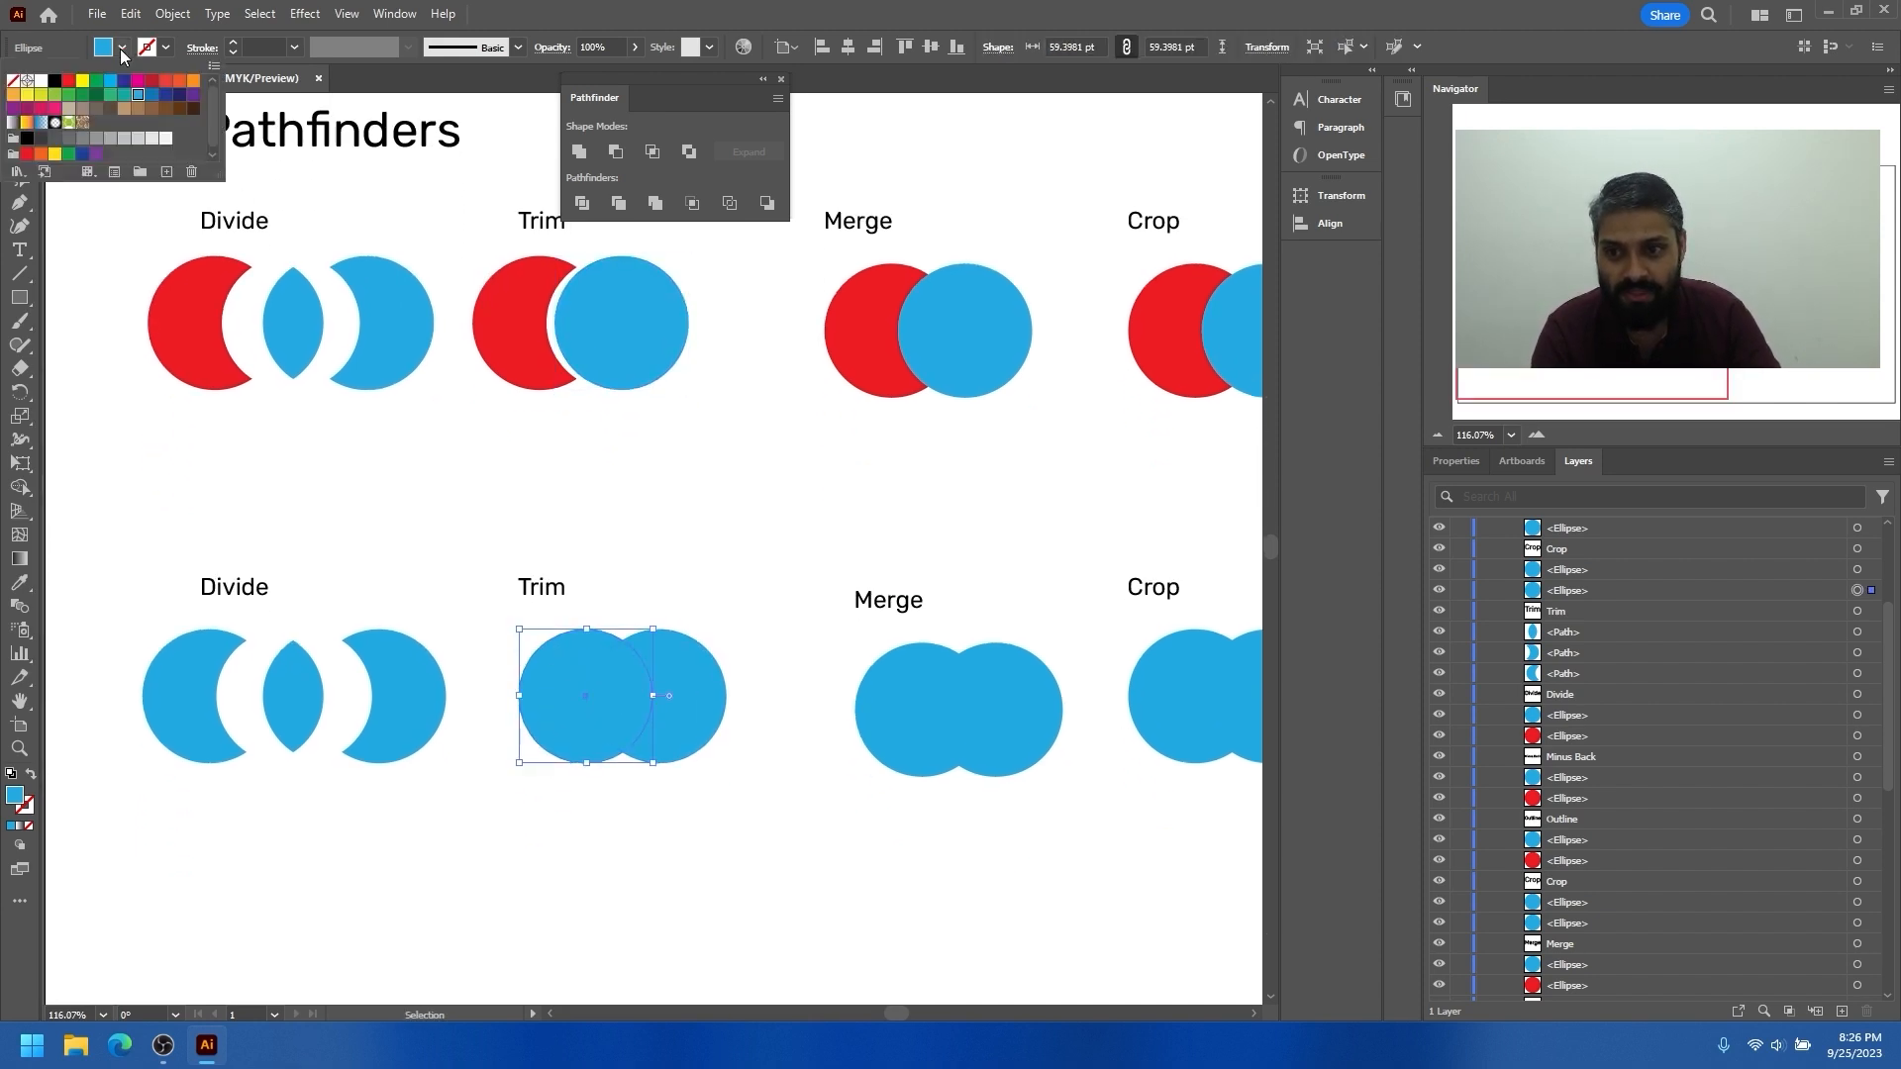
left_click(140, 84)
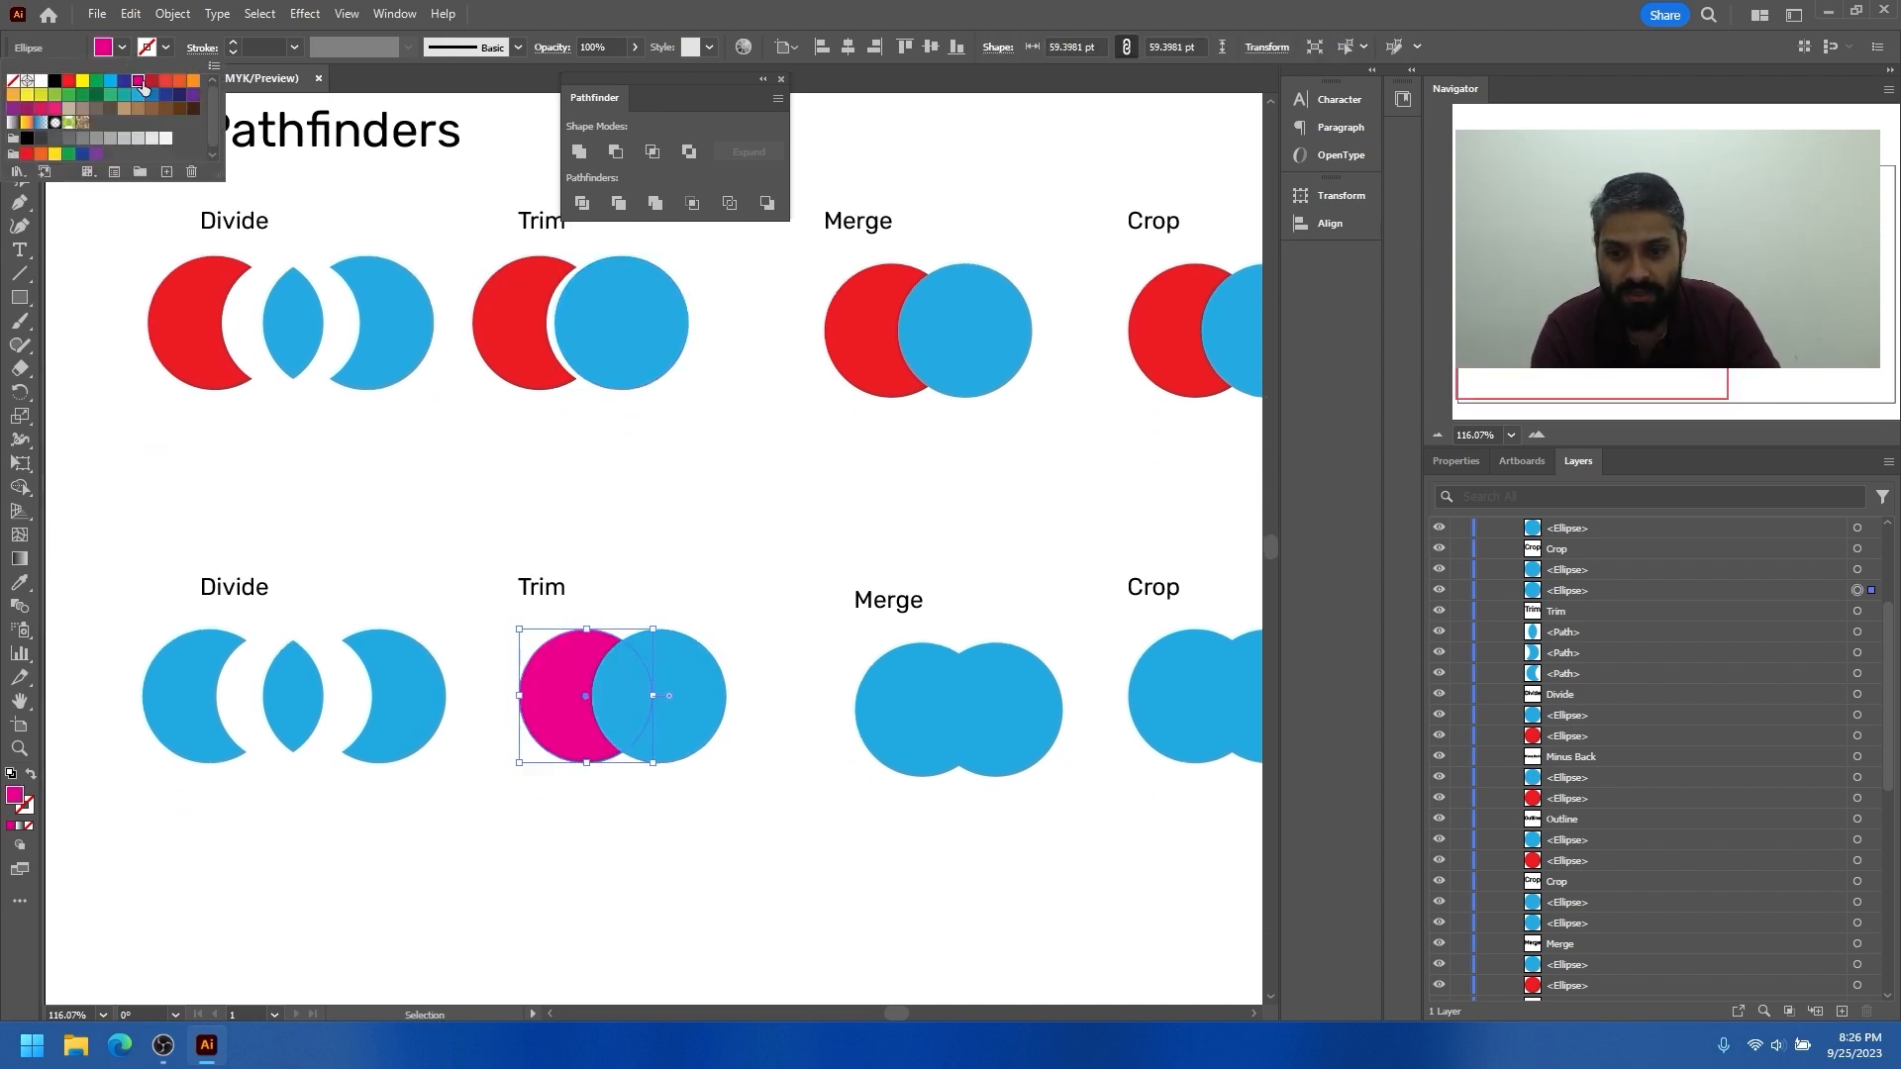
left_click(690, 683)
mouse_move(699, 683)
left_mouse_down()
mouse_move(717, 697)
mouse_move(701, 681)
left_mouse_up()
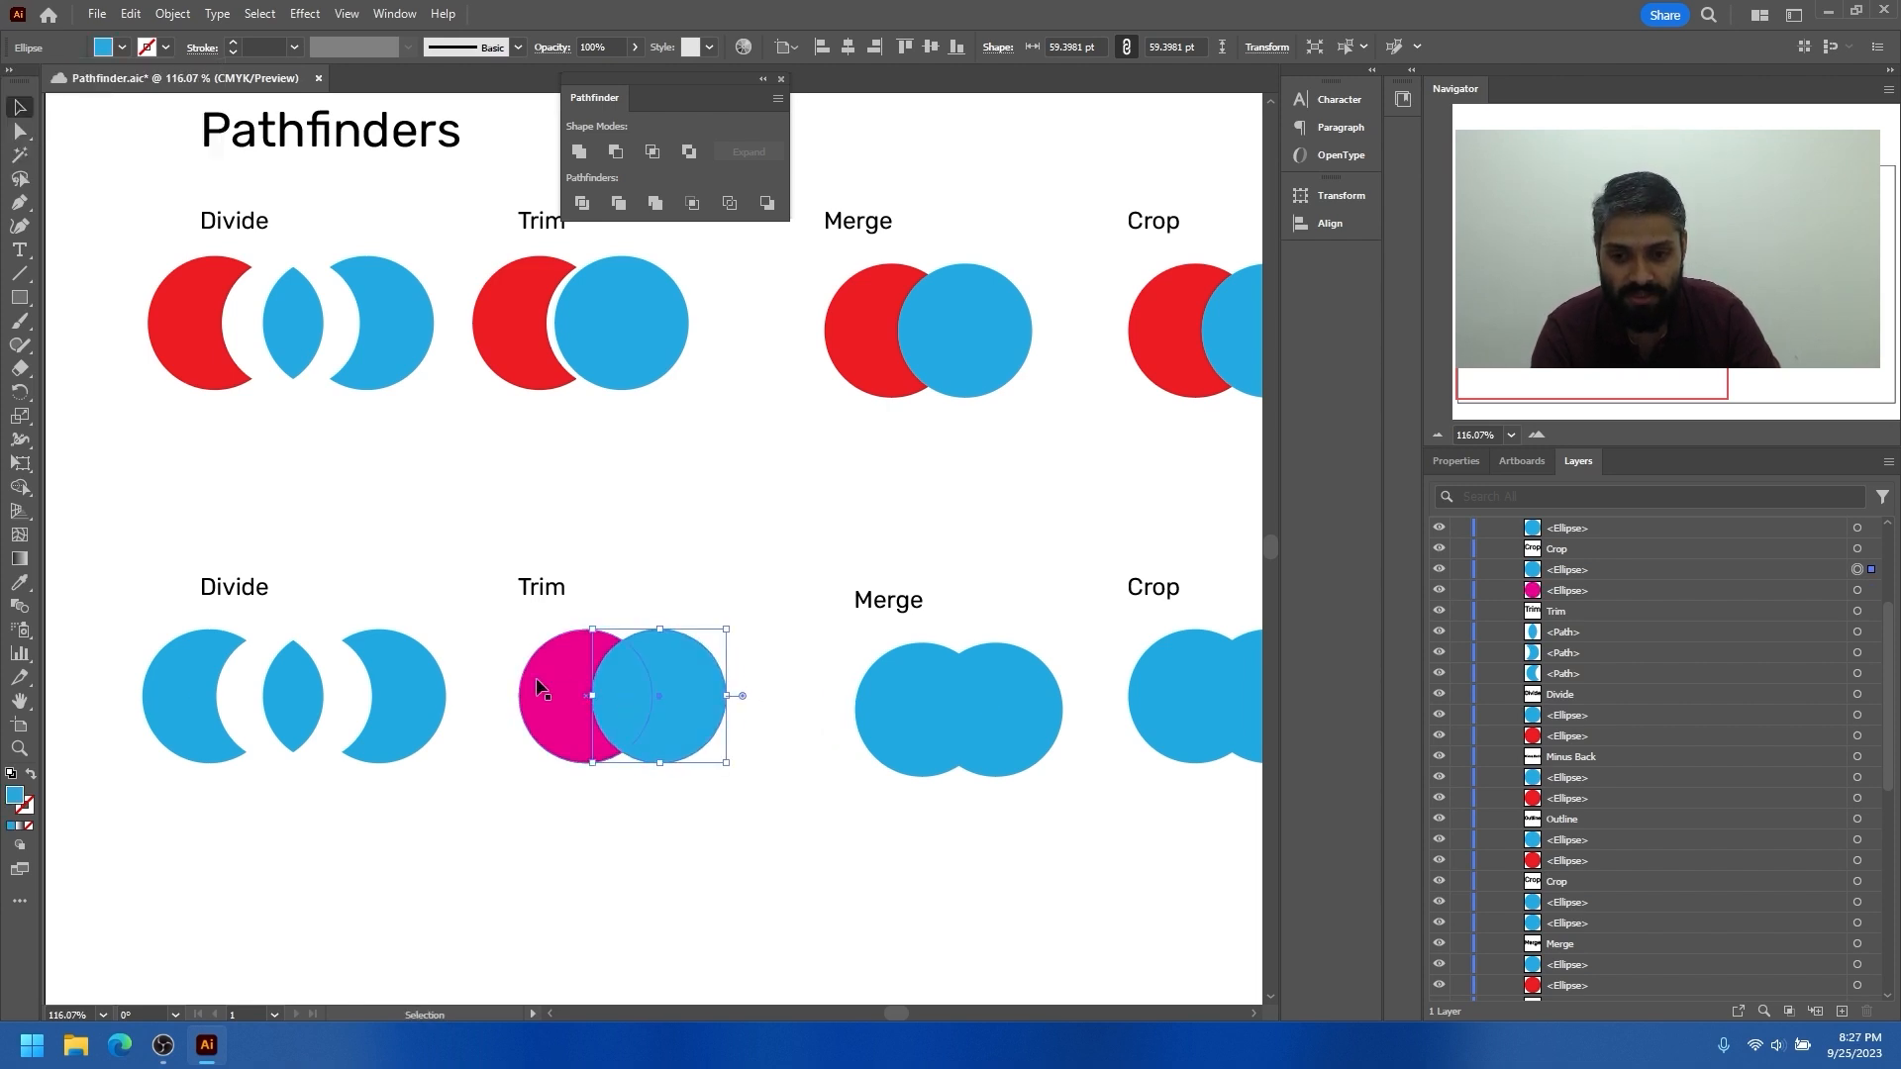
Bring the magenta circle of the second-row Trim example to the front and recolour it by sampling the first-row Trim example's blue circle
left_click(559, 674)
key("ctrl+shift+bracketright")
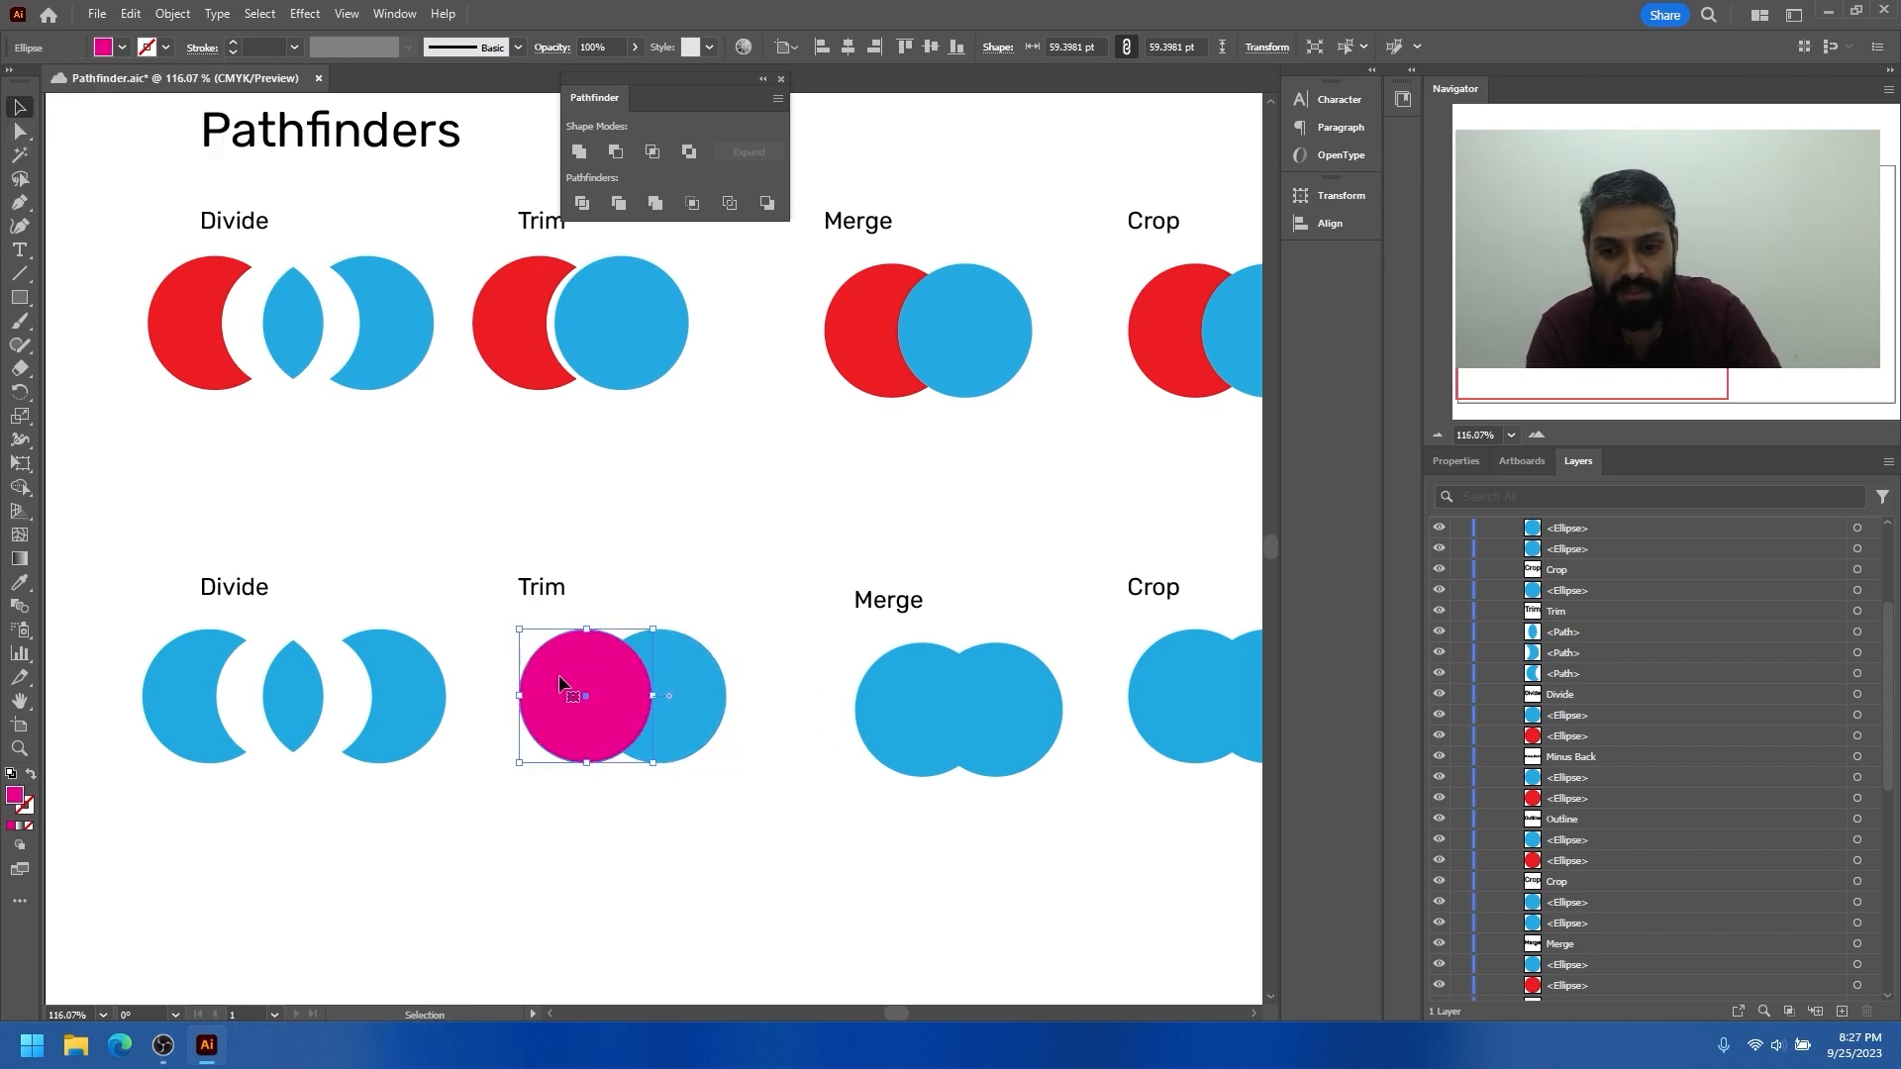
key("i")
left_click(636, 317)
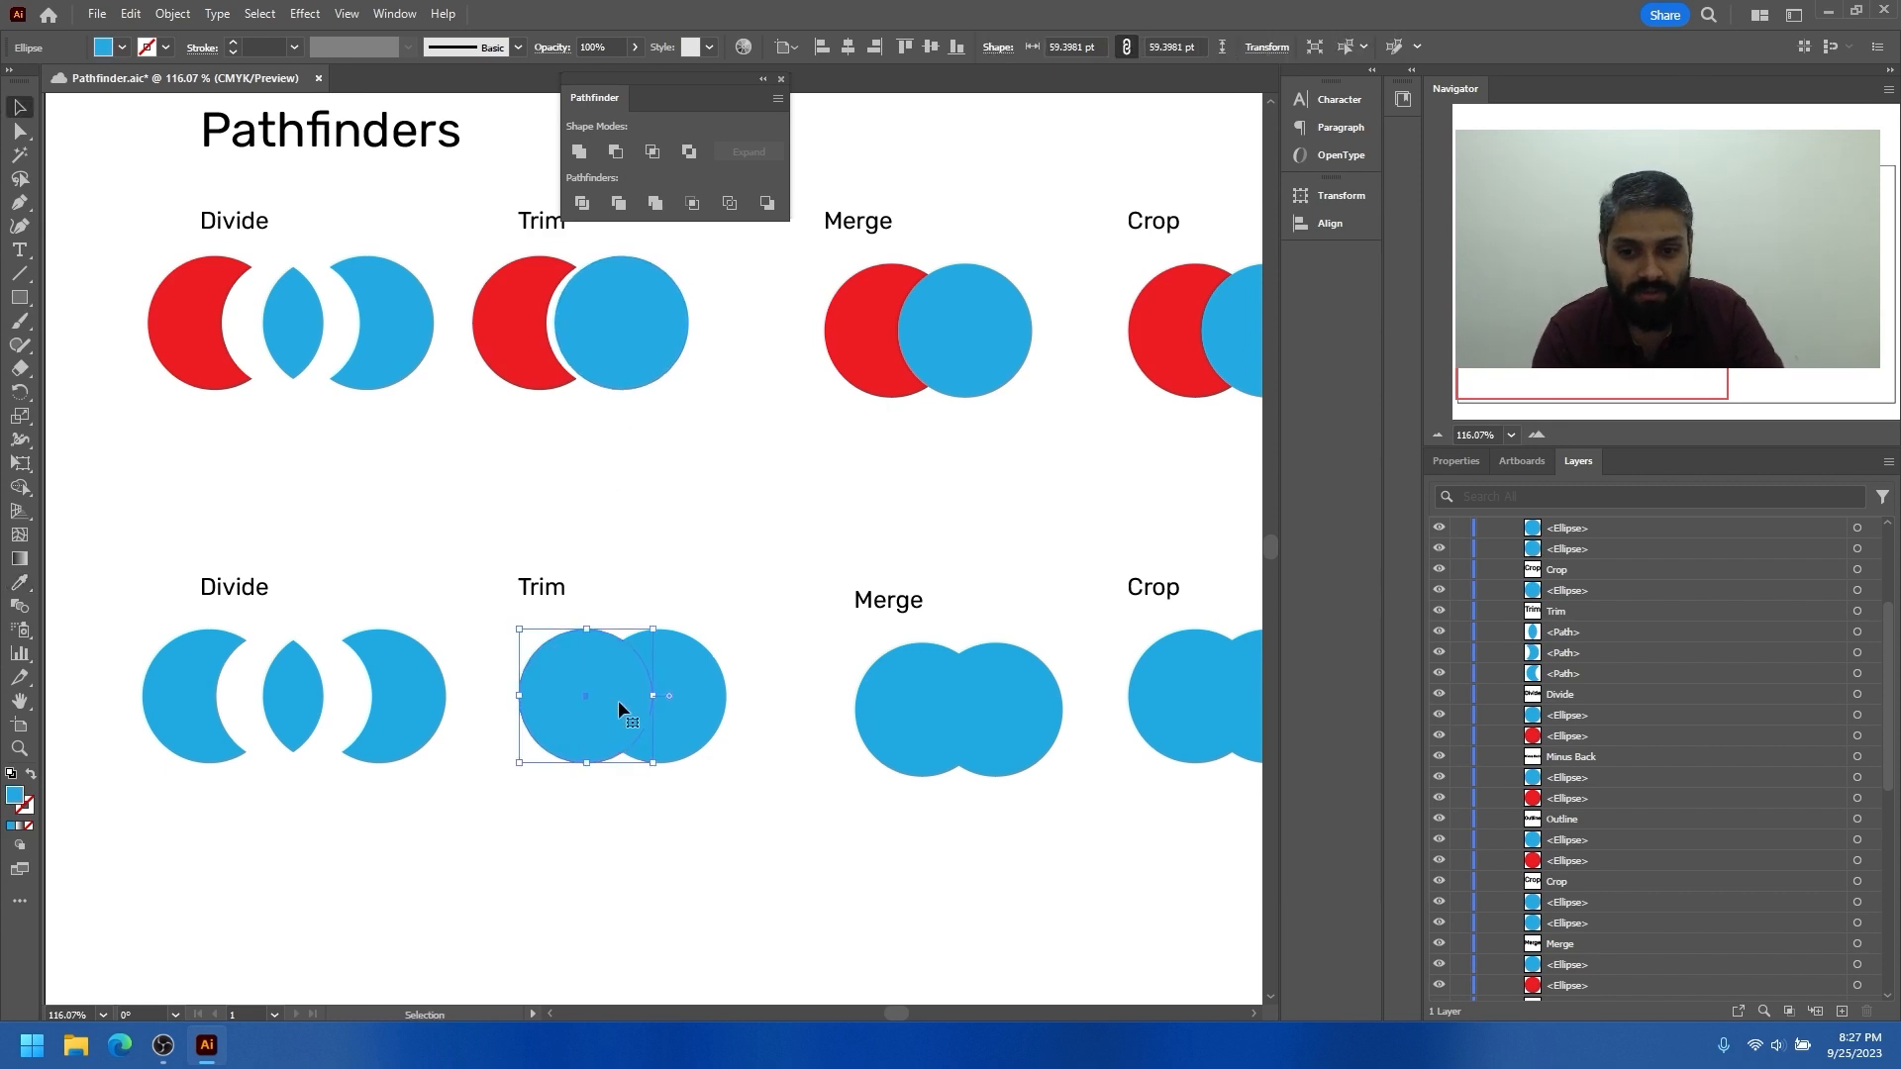
Apply Trim to the two blue circles in the second-row Trim example
left_click_drag(701, 769, 624, 683)
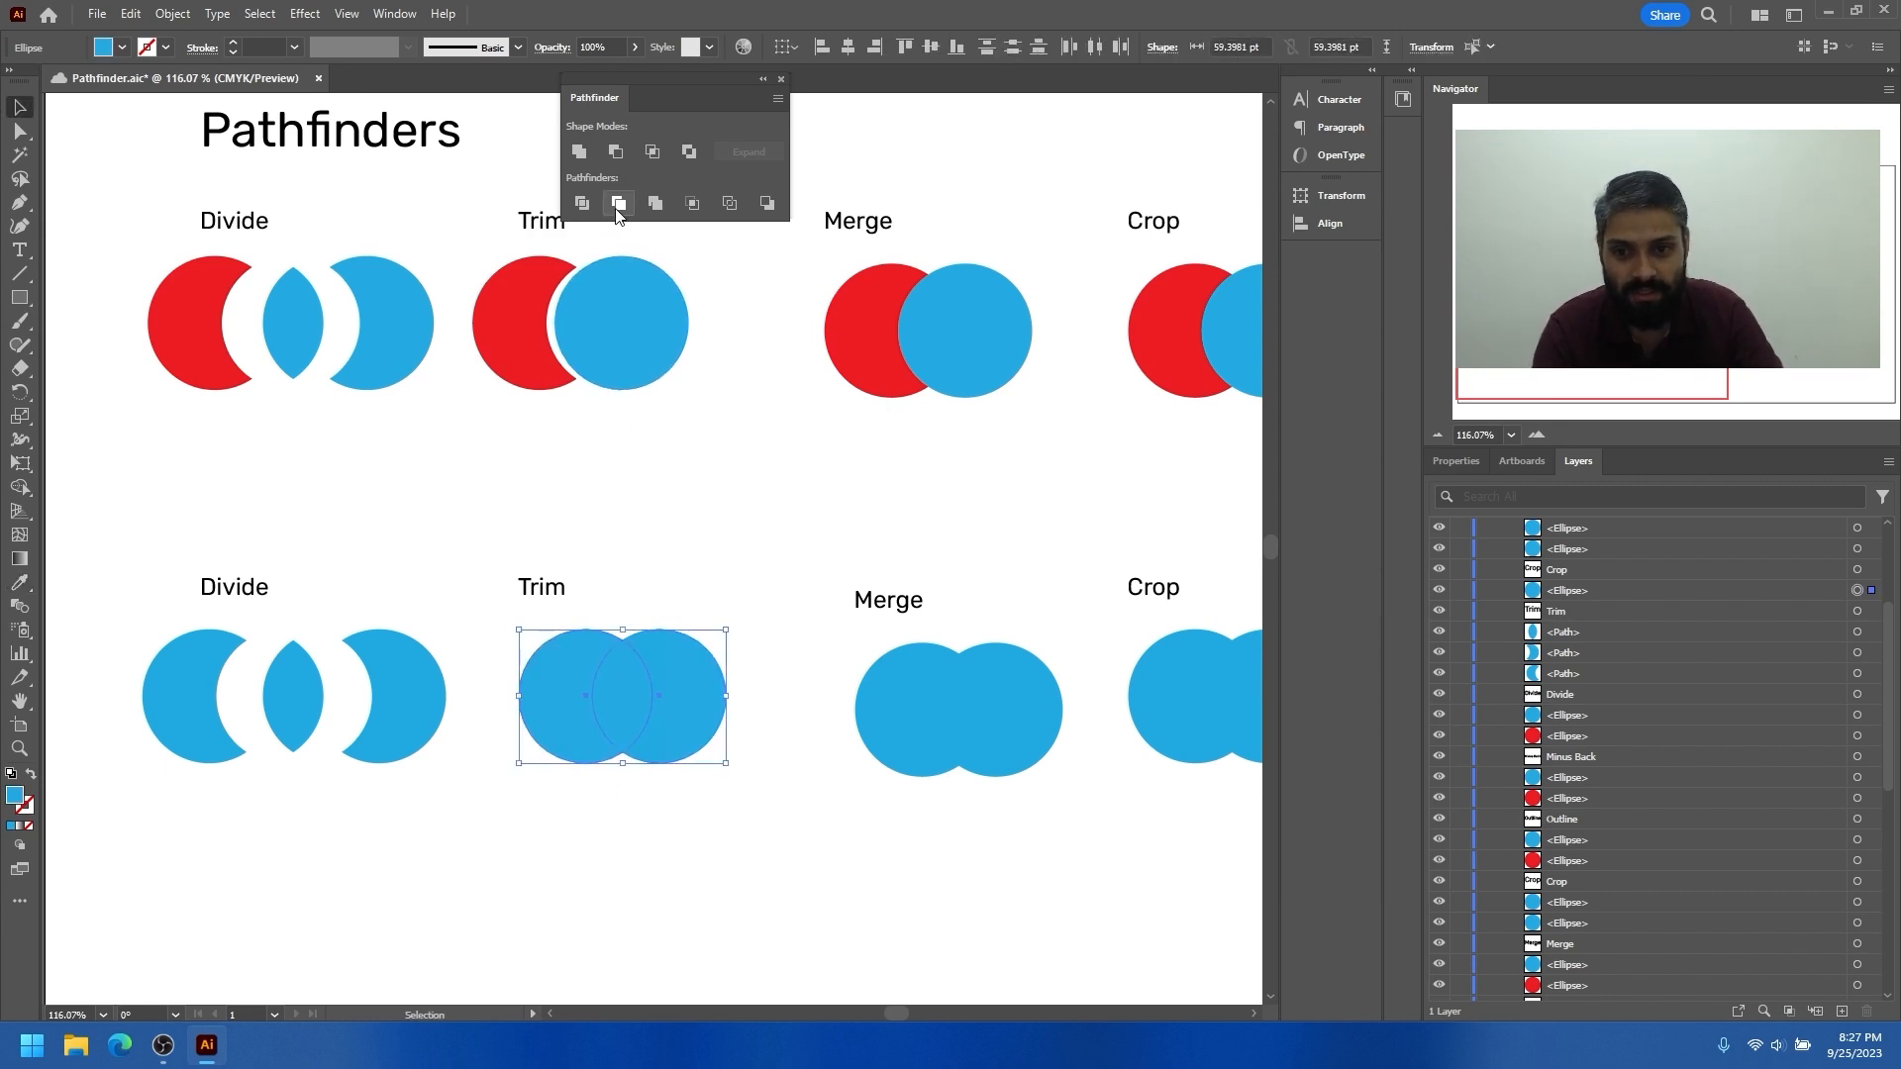
left_click(616, 203)
left_click(657, 765)
Isolate the trimmed group in the second row, try moving its left circle down, and undo the move
left_click(594, 693)
double_click(592, 685)
left_click_drag(592, 685, 569, 783)
key("ctrl+z")
key("Escape")
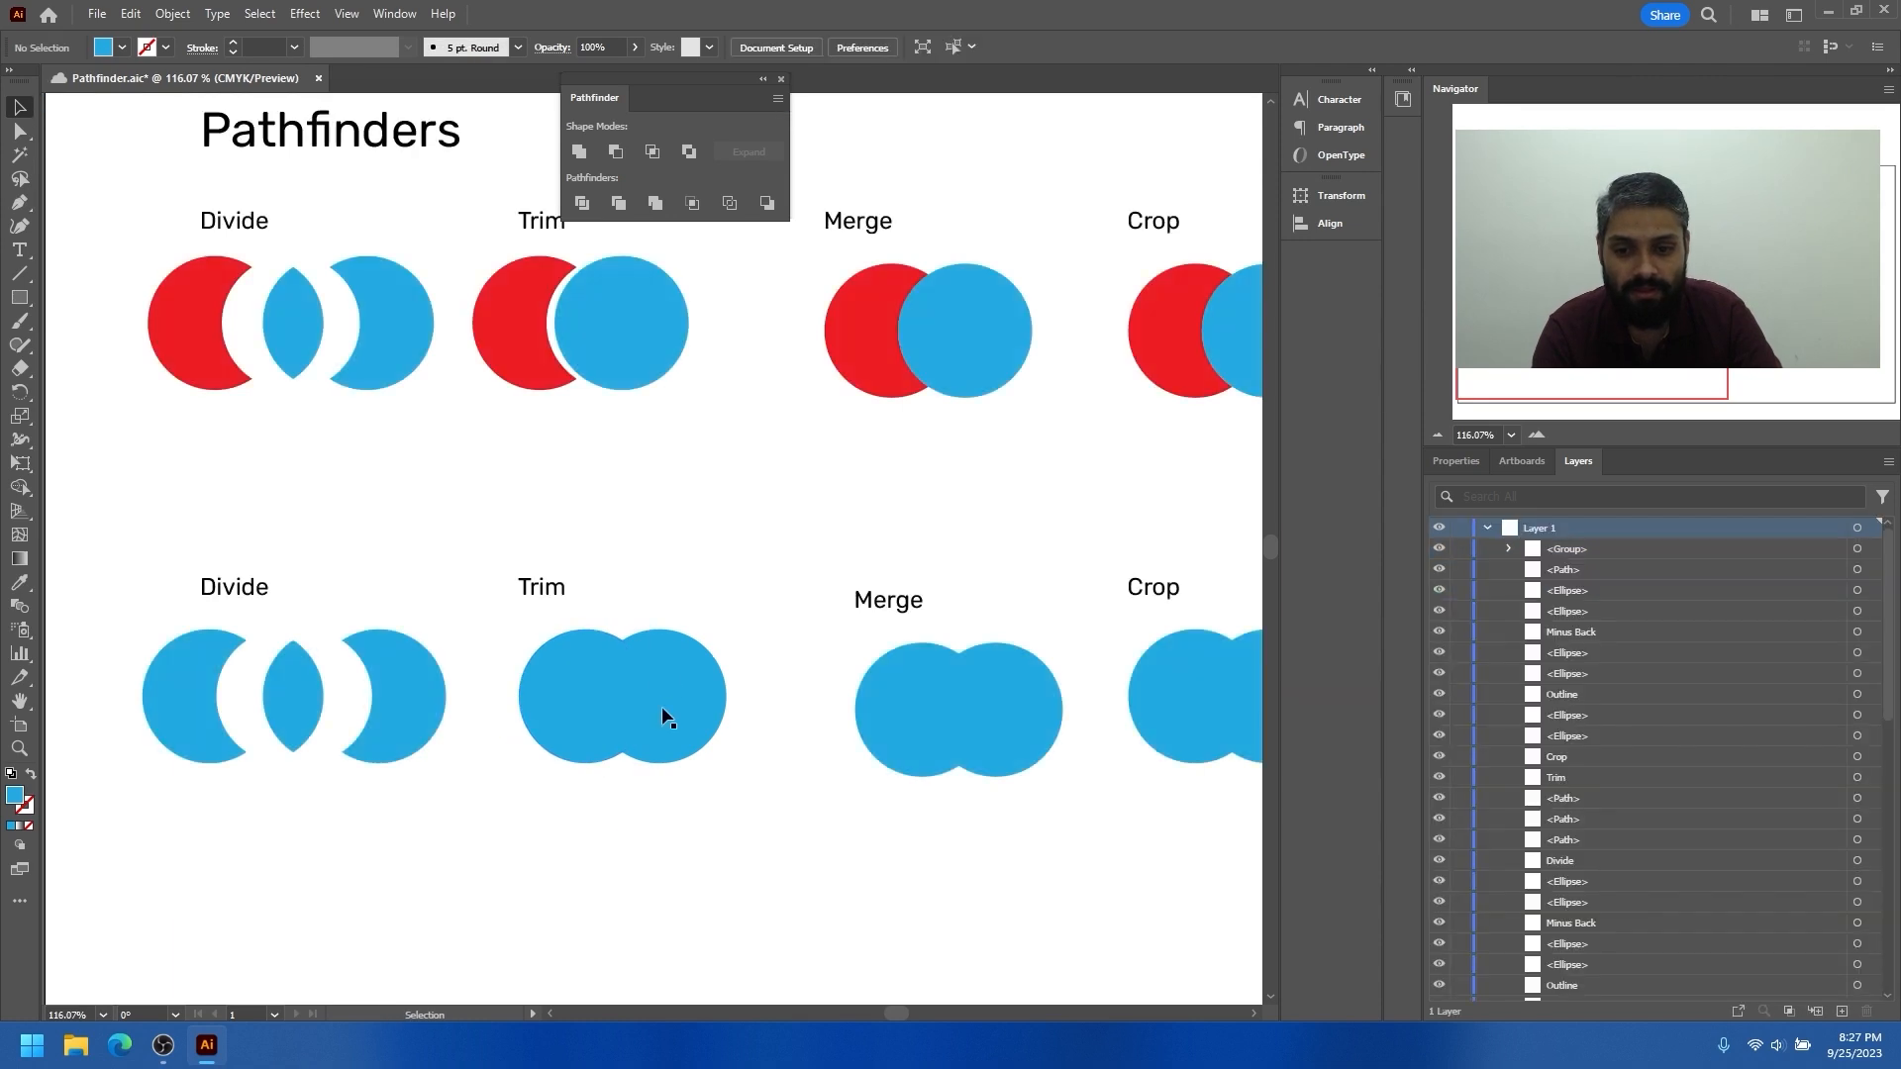
Ungroup the trimmed shapes of the second-row Trim example
right_click(665, 673)
left_click(701, 458)
left_click(698, 455)
Pull the blue circle and crescent of the second-row Trim example apart and undo the moves
left_click_drag(586, 703, 560, 770)
left_click(691, 675)
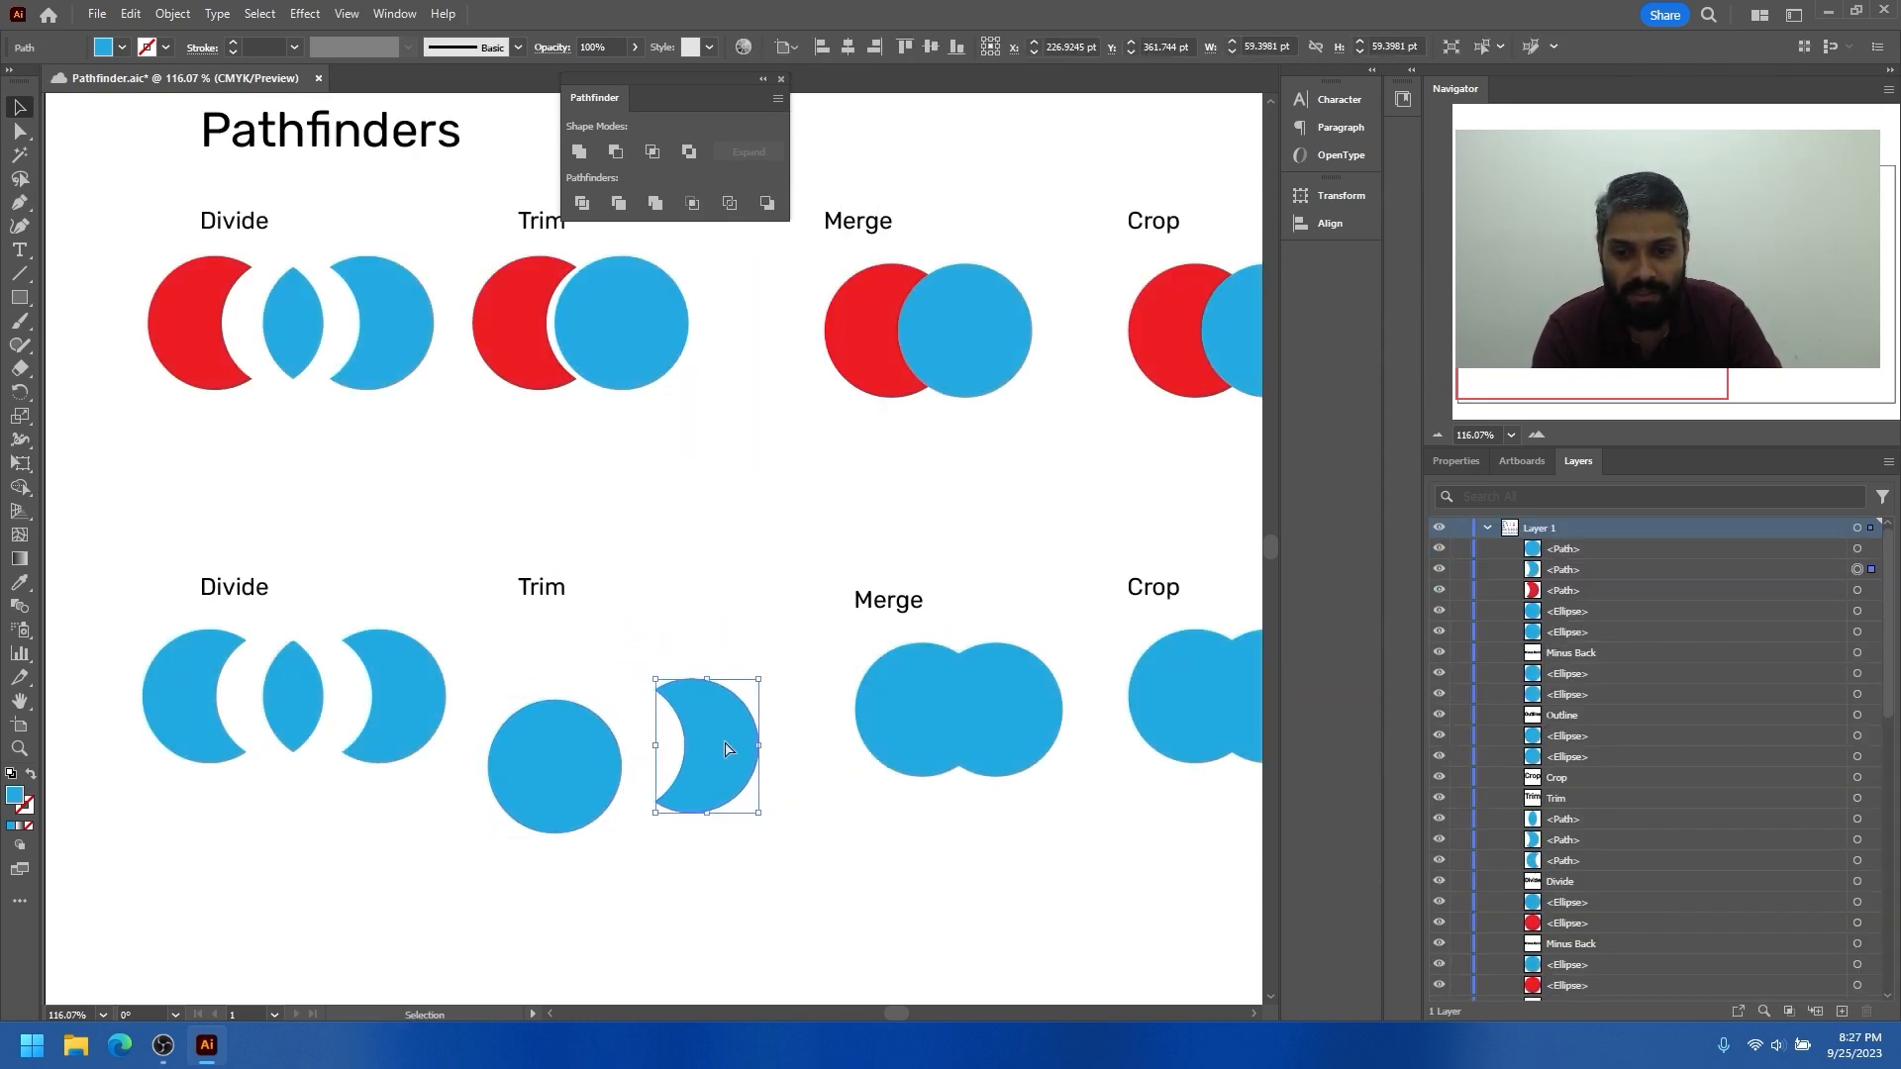
key("ctrl+z")
left_click(642, 818)
Apply Merge to the red and blue circles in the first-row Merge example and ungroup the result
left_click_drag(852, 522, 722, 578)
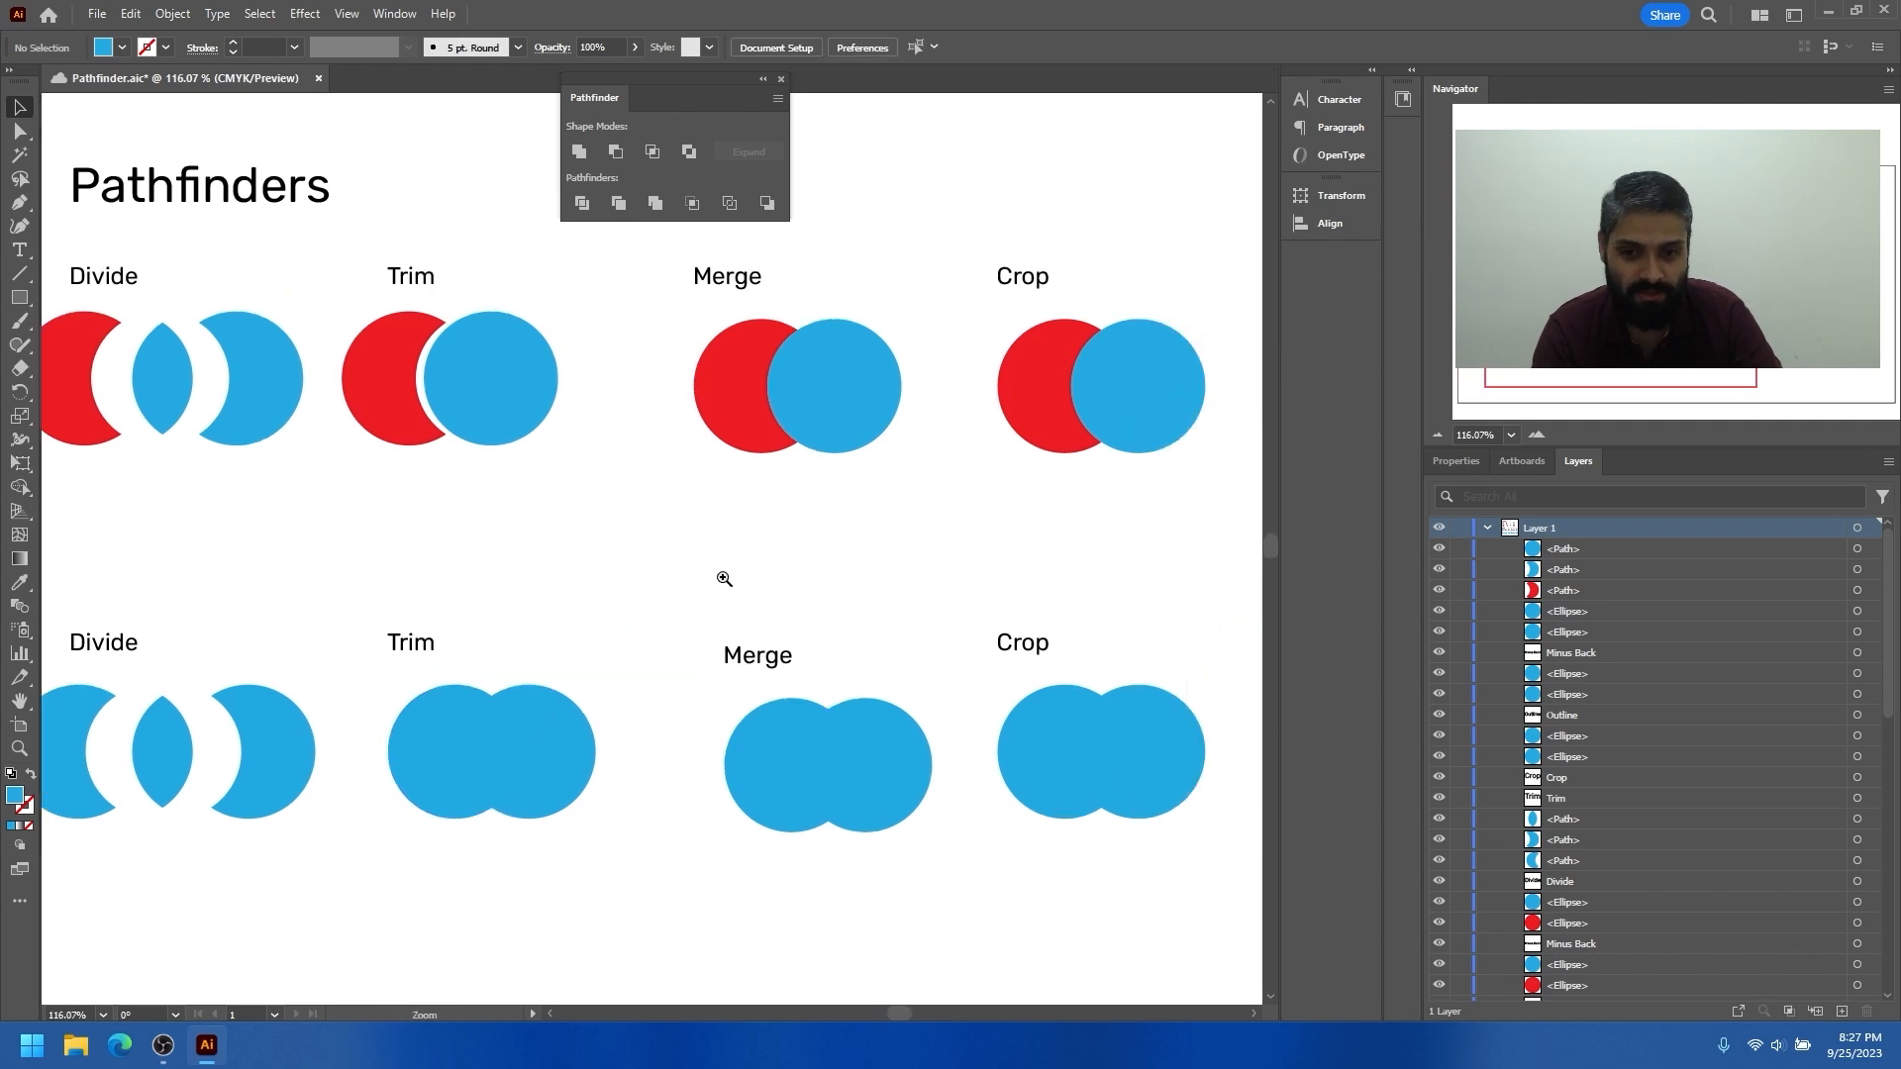
scroll(721, 574, "down", 2)
scroll(586, 692, "up", 2)
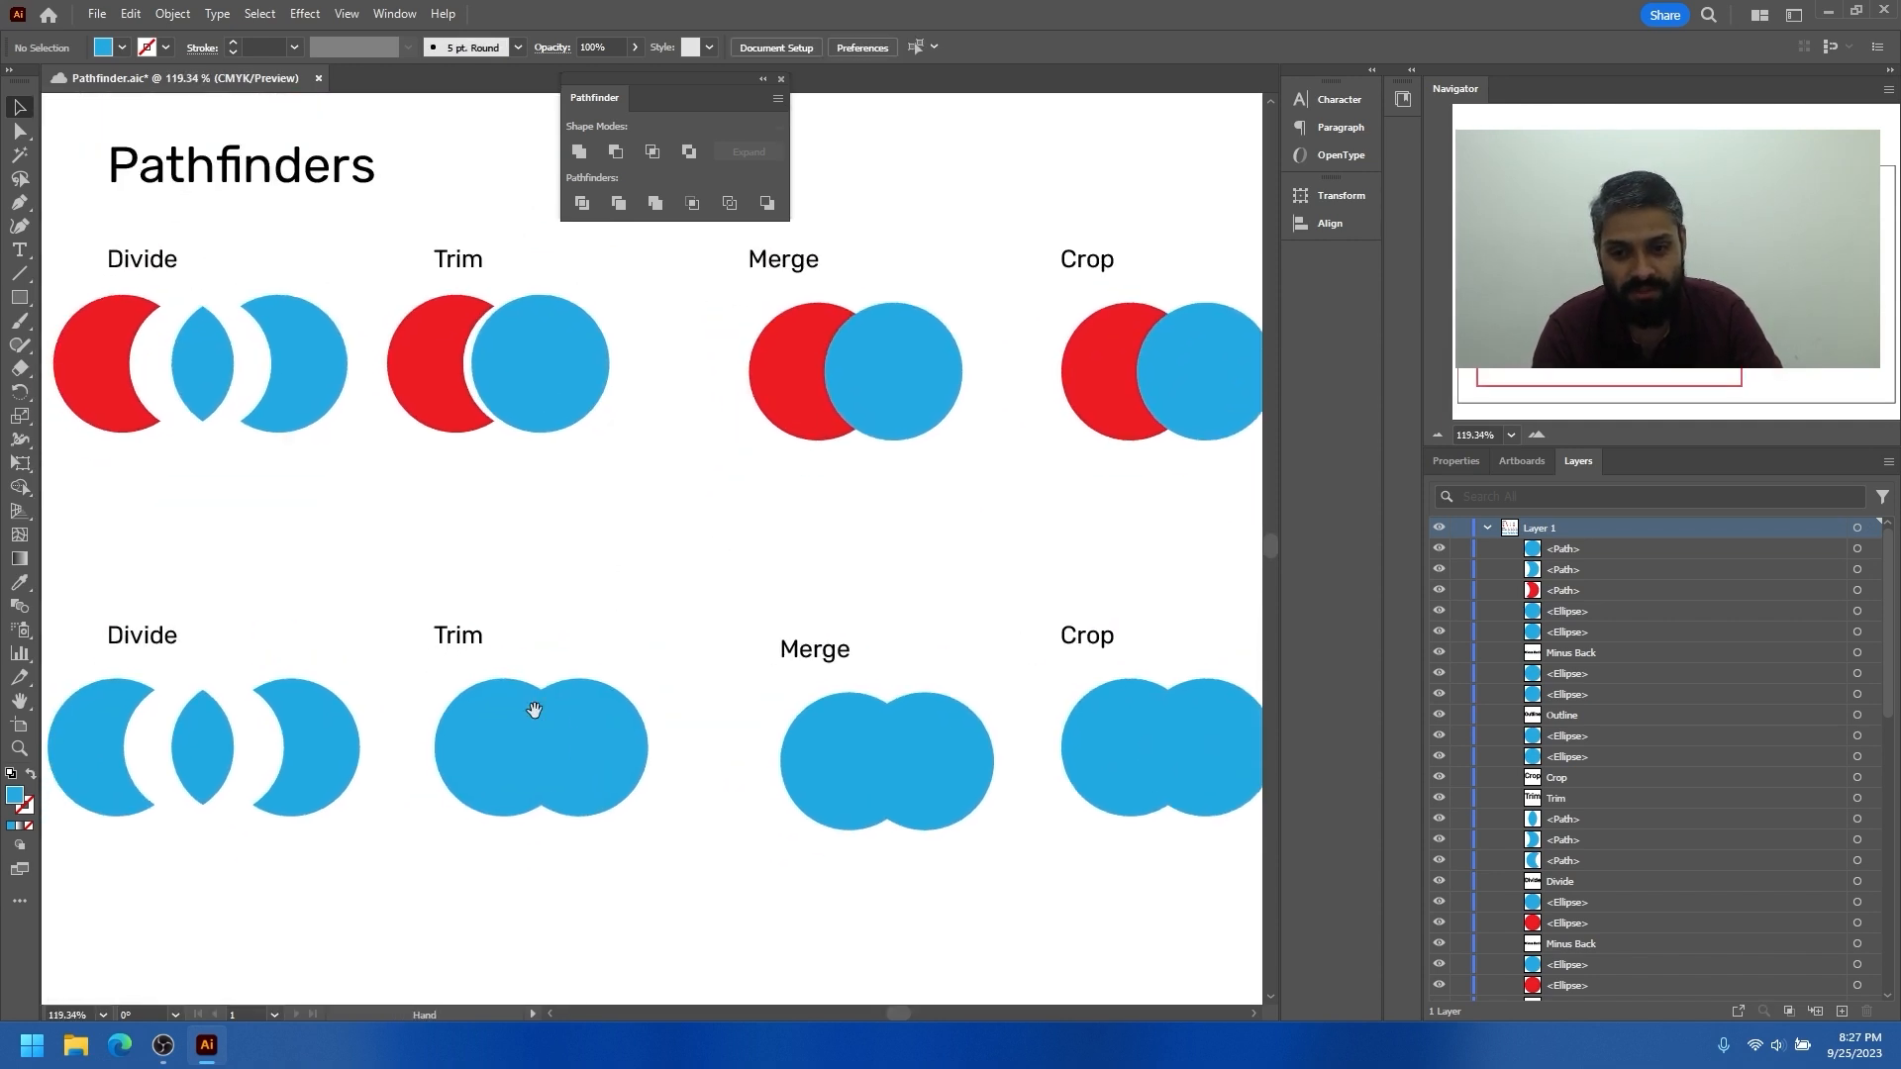
scroll(626, 523, "right", 1)
scroll(752, 561, "up", 2)
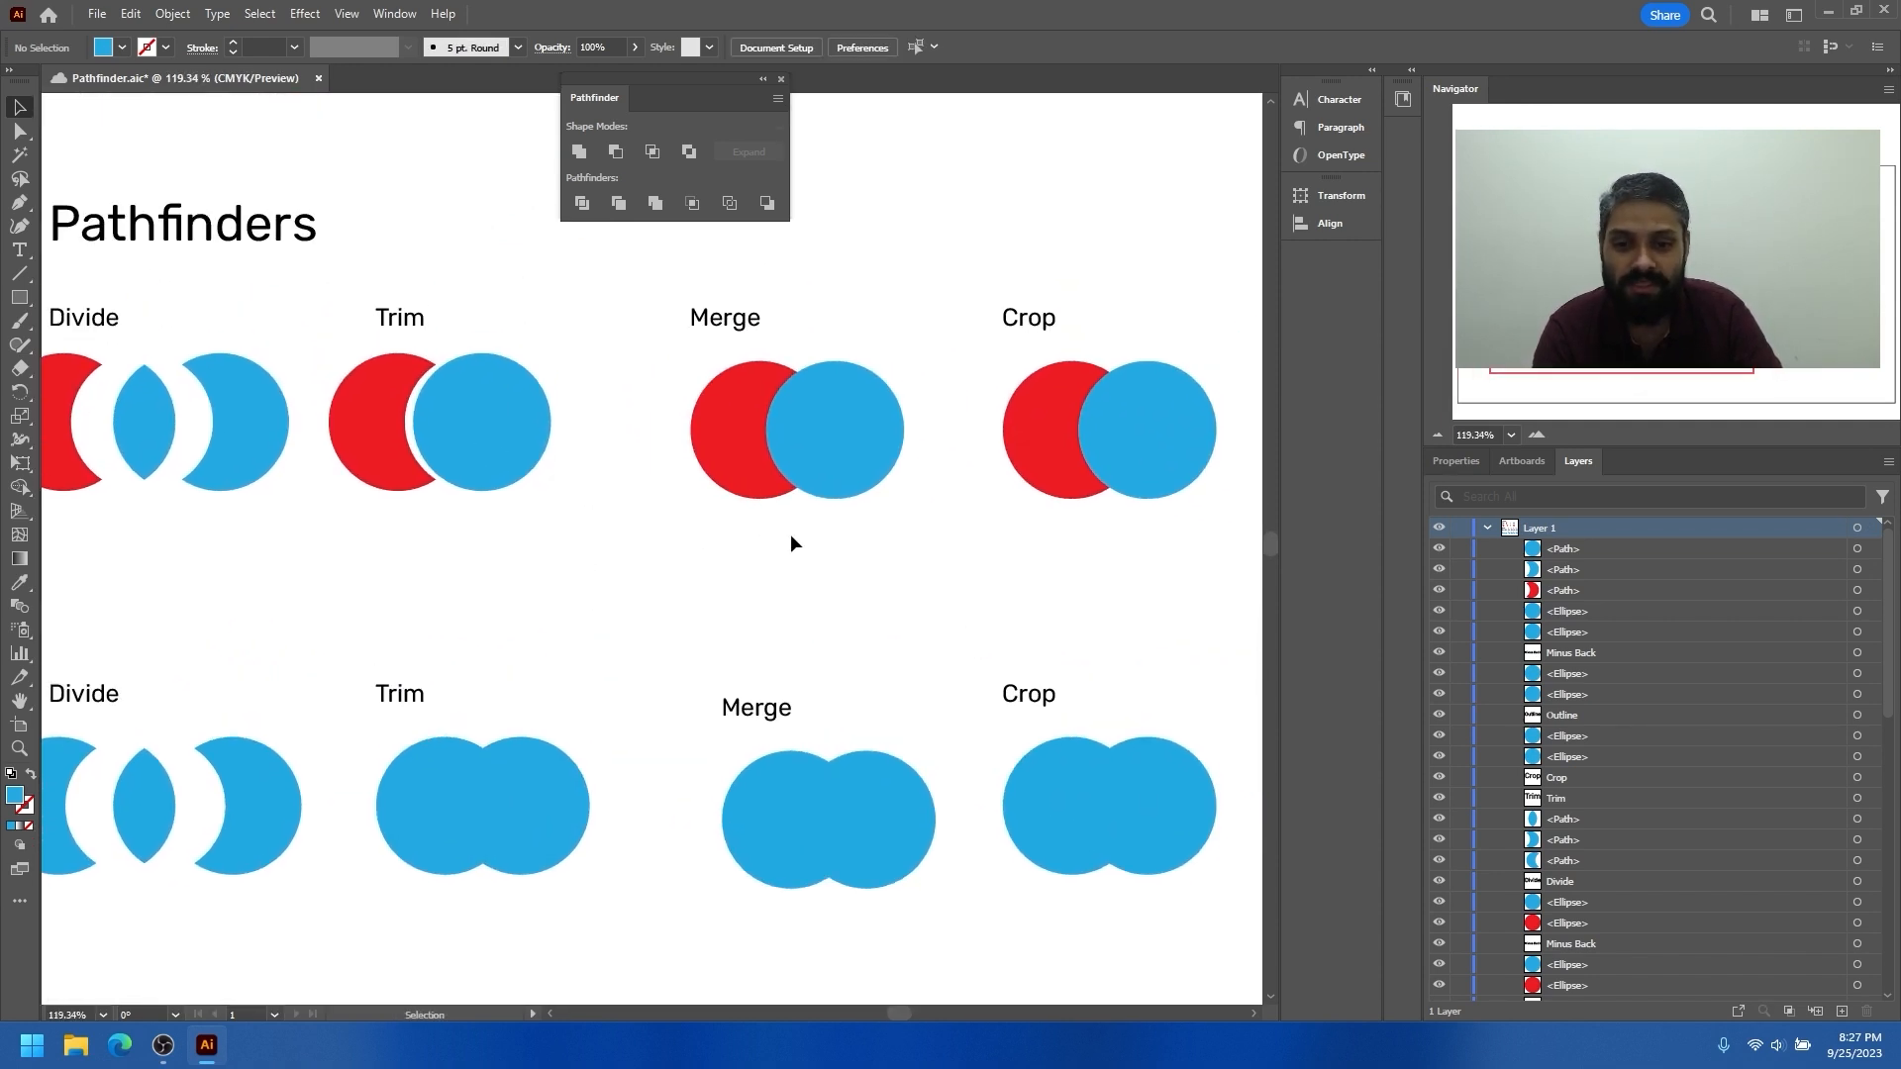
scroll(857, 602, "up", 1)
left_click_drag(857, 602, 667, 391)
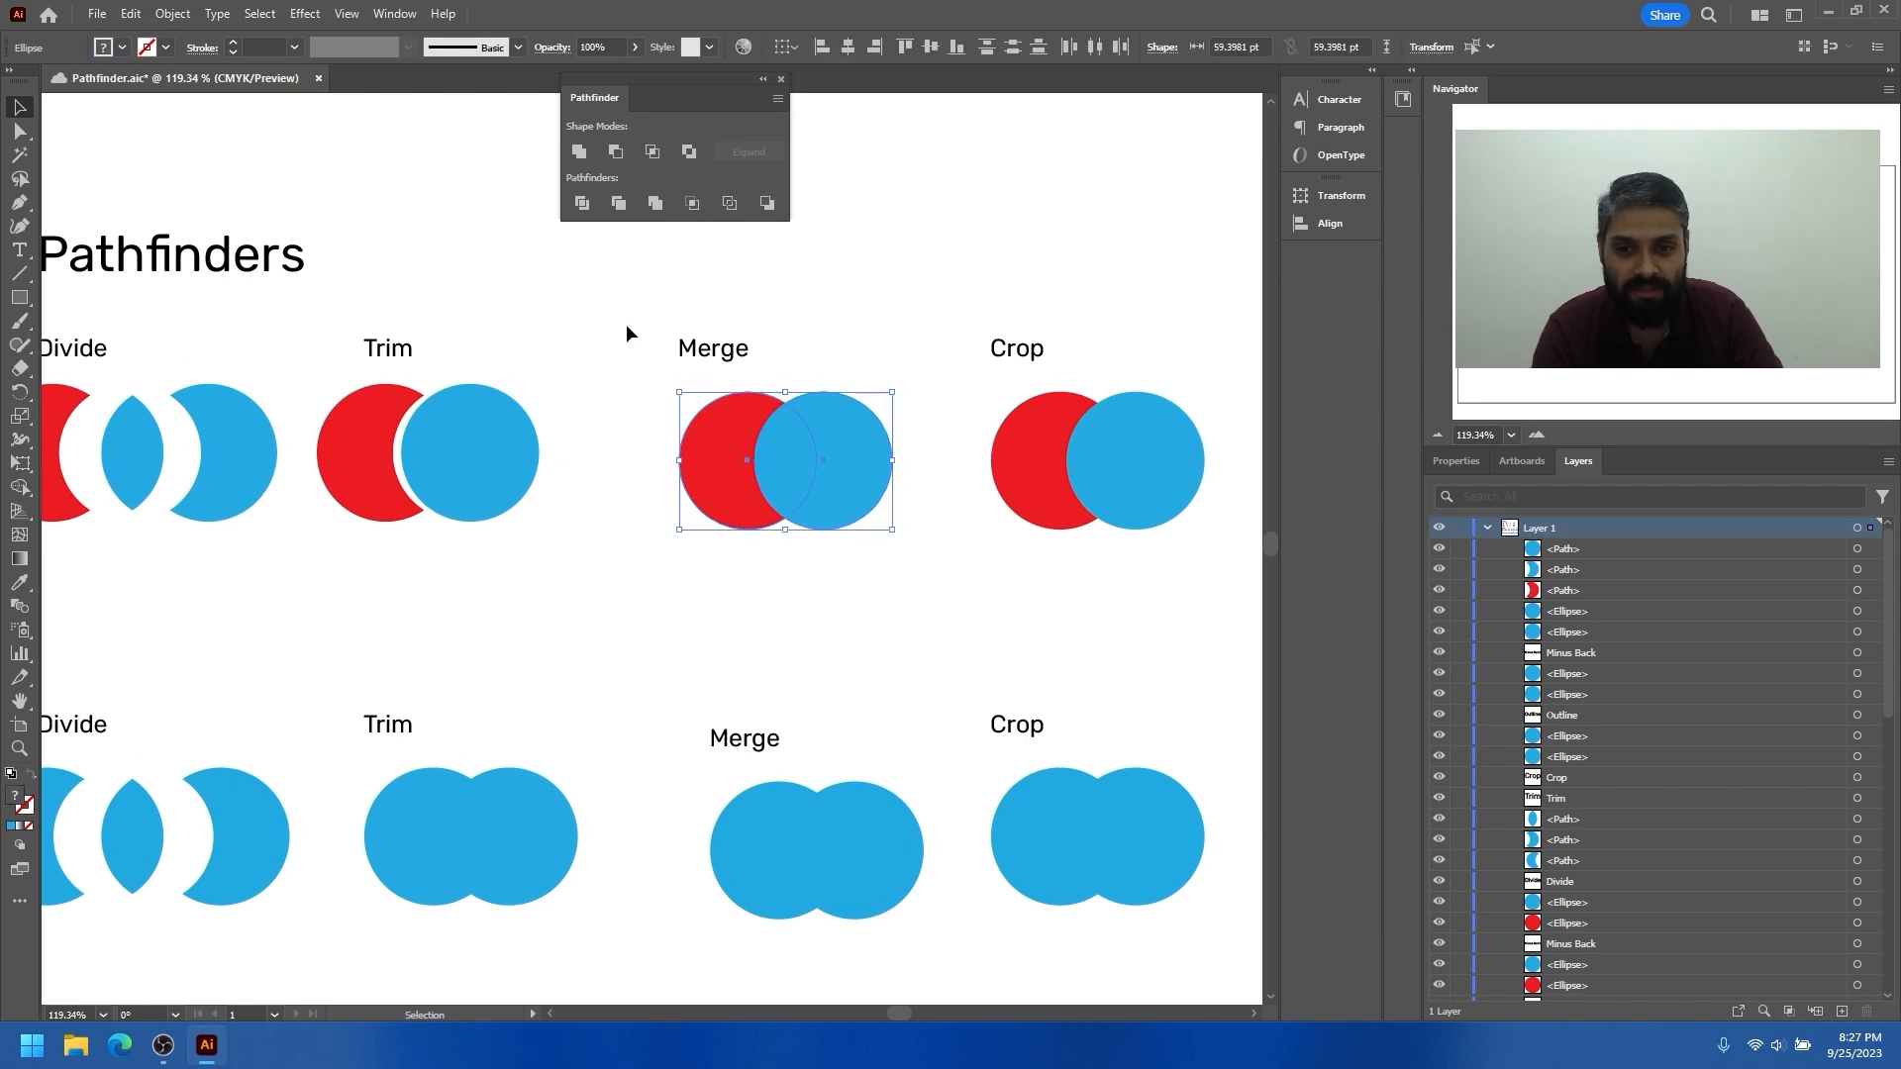
left_click_drag(711, 480, 455, 451)
scroll(726, 480, "down", 2)
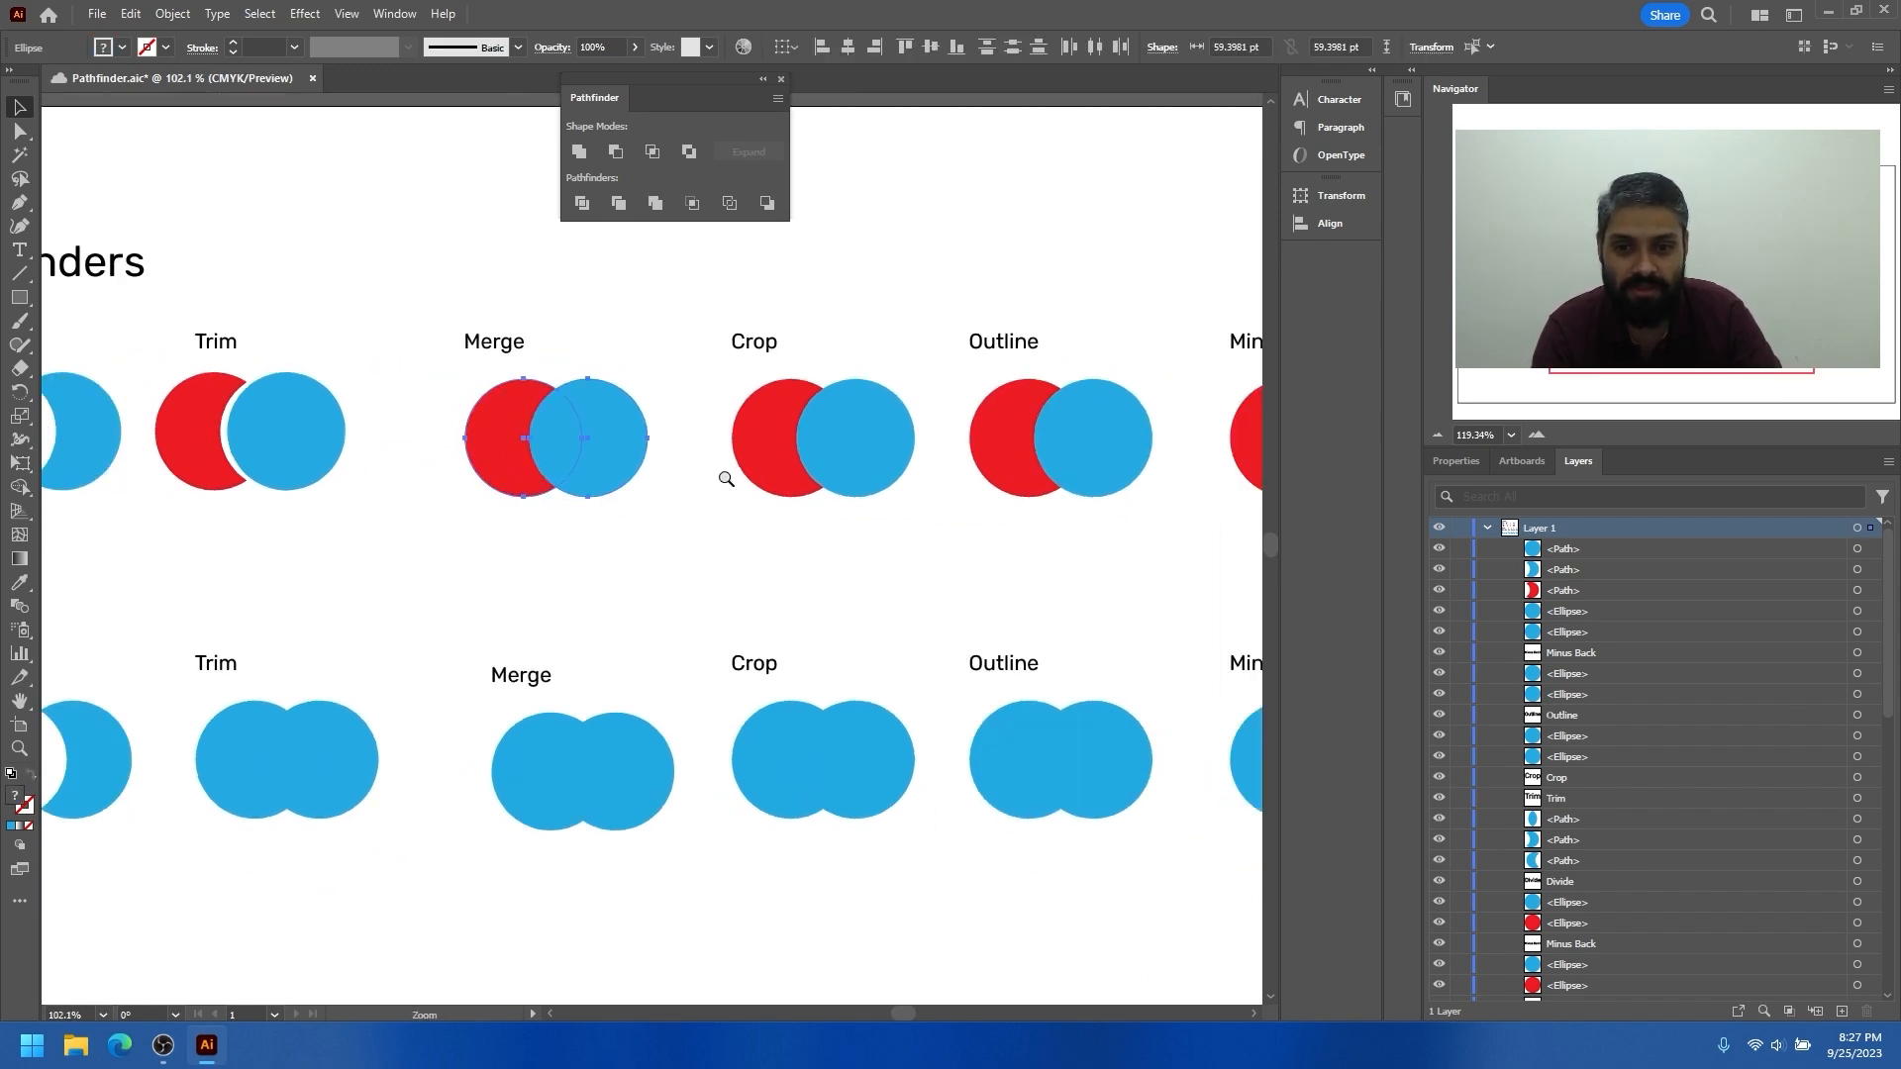
left_click(654, 205)
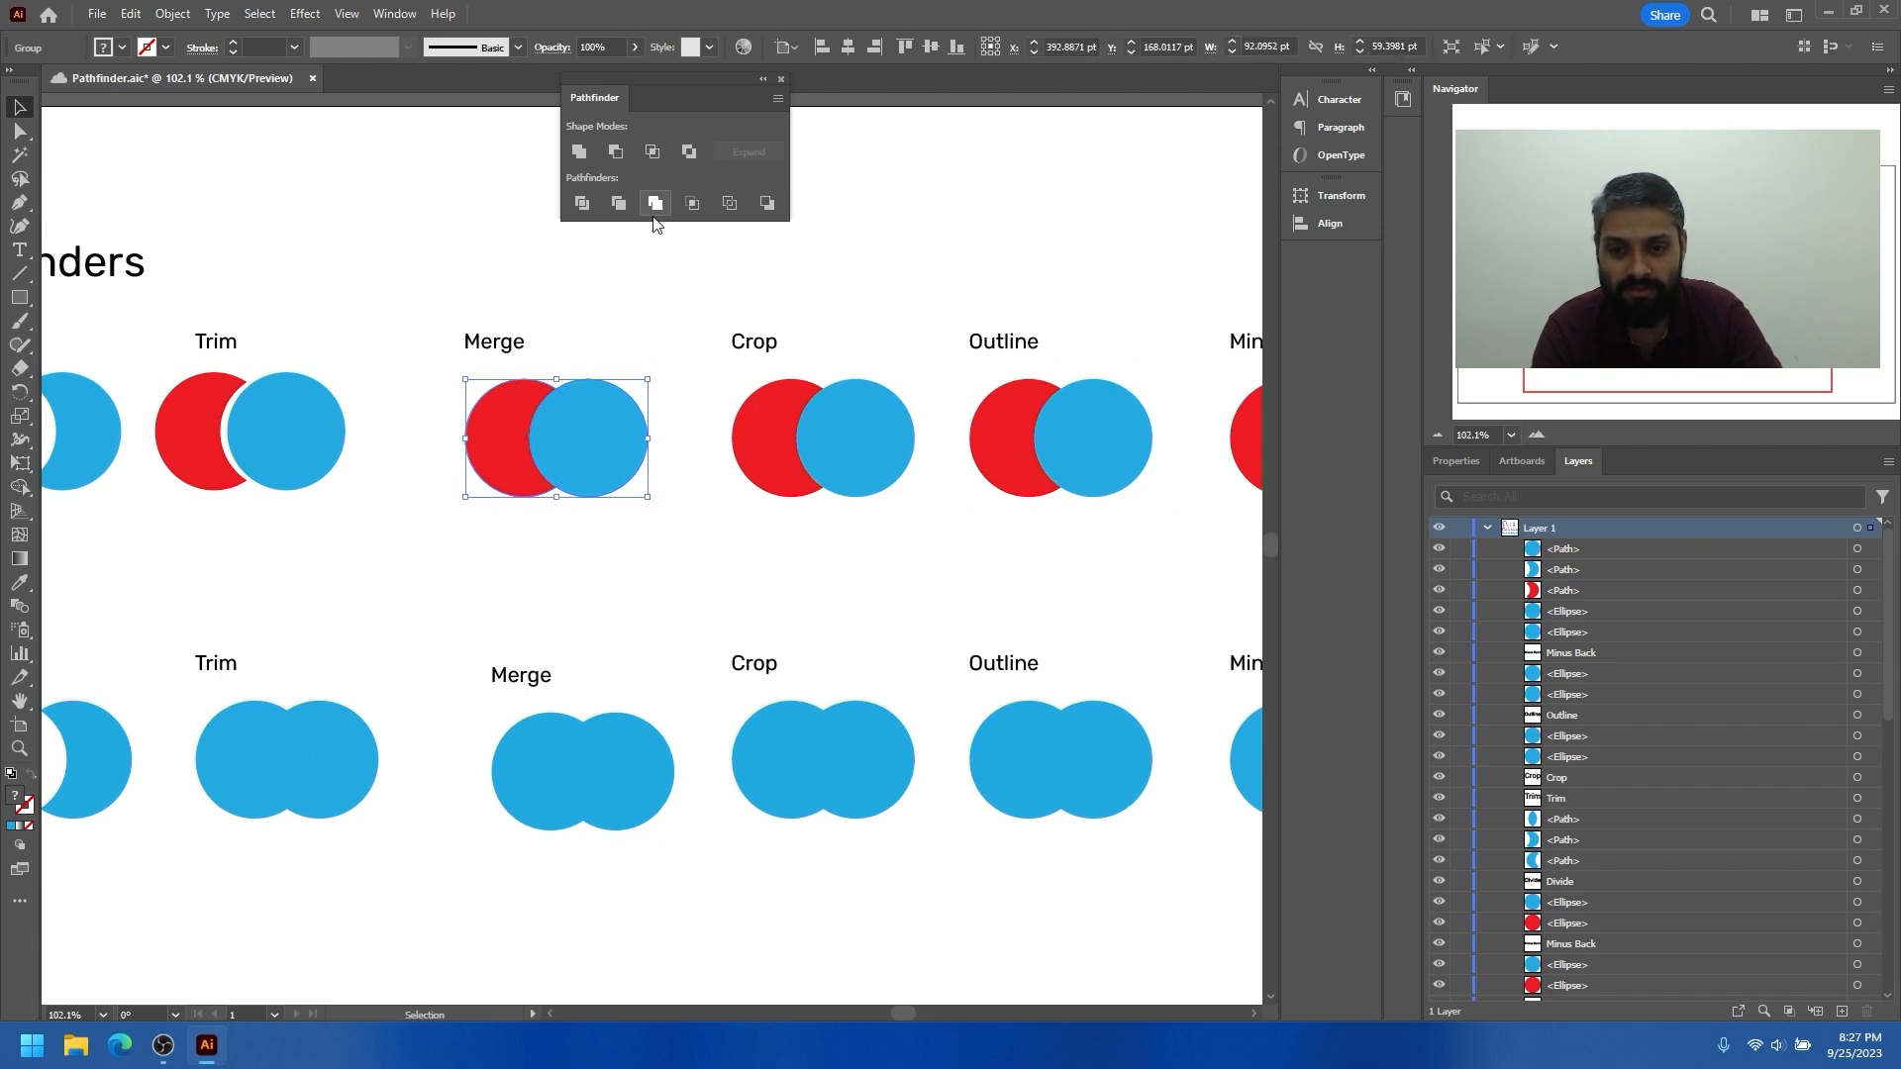
right_click(588, 431)
left_click(628, 683)
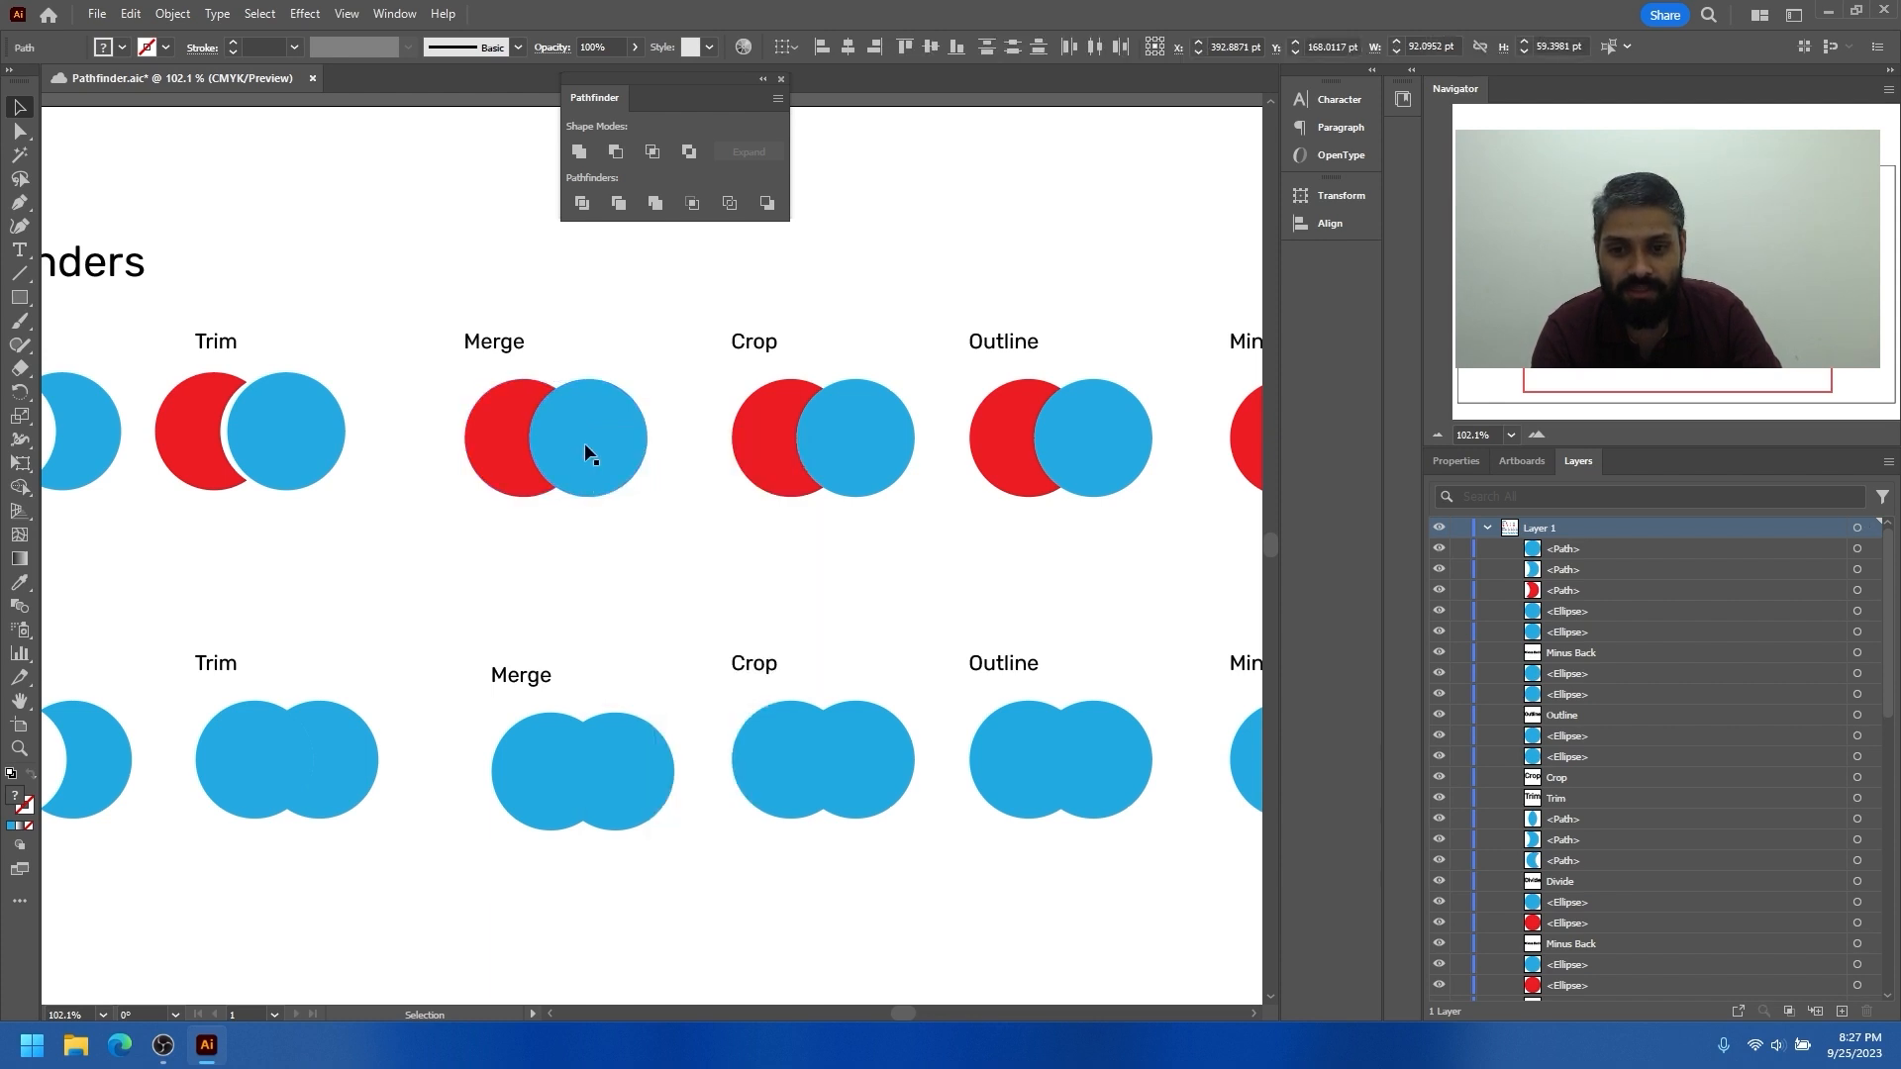
Pull the blue circle and red crescent of the first-row Merge example apart and undo the moves
left_click_drag(584, 444, 663, 521)
left_click_drag(519, 425, 461, 425)
left_click_drag(652, 495, 558, 419)
key("ctrl+z")
key("ctrl+z")
key("ctrl+z")
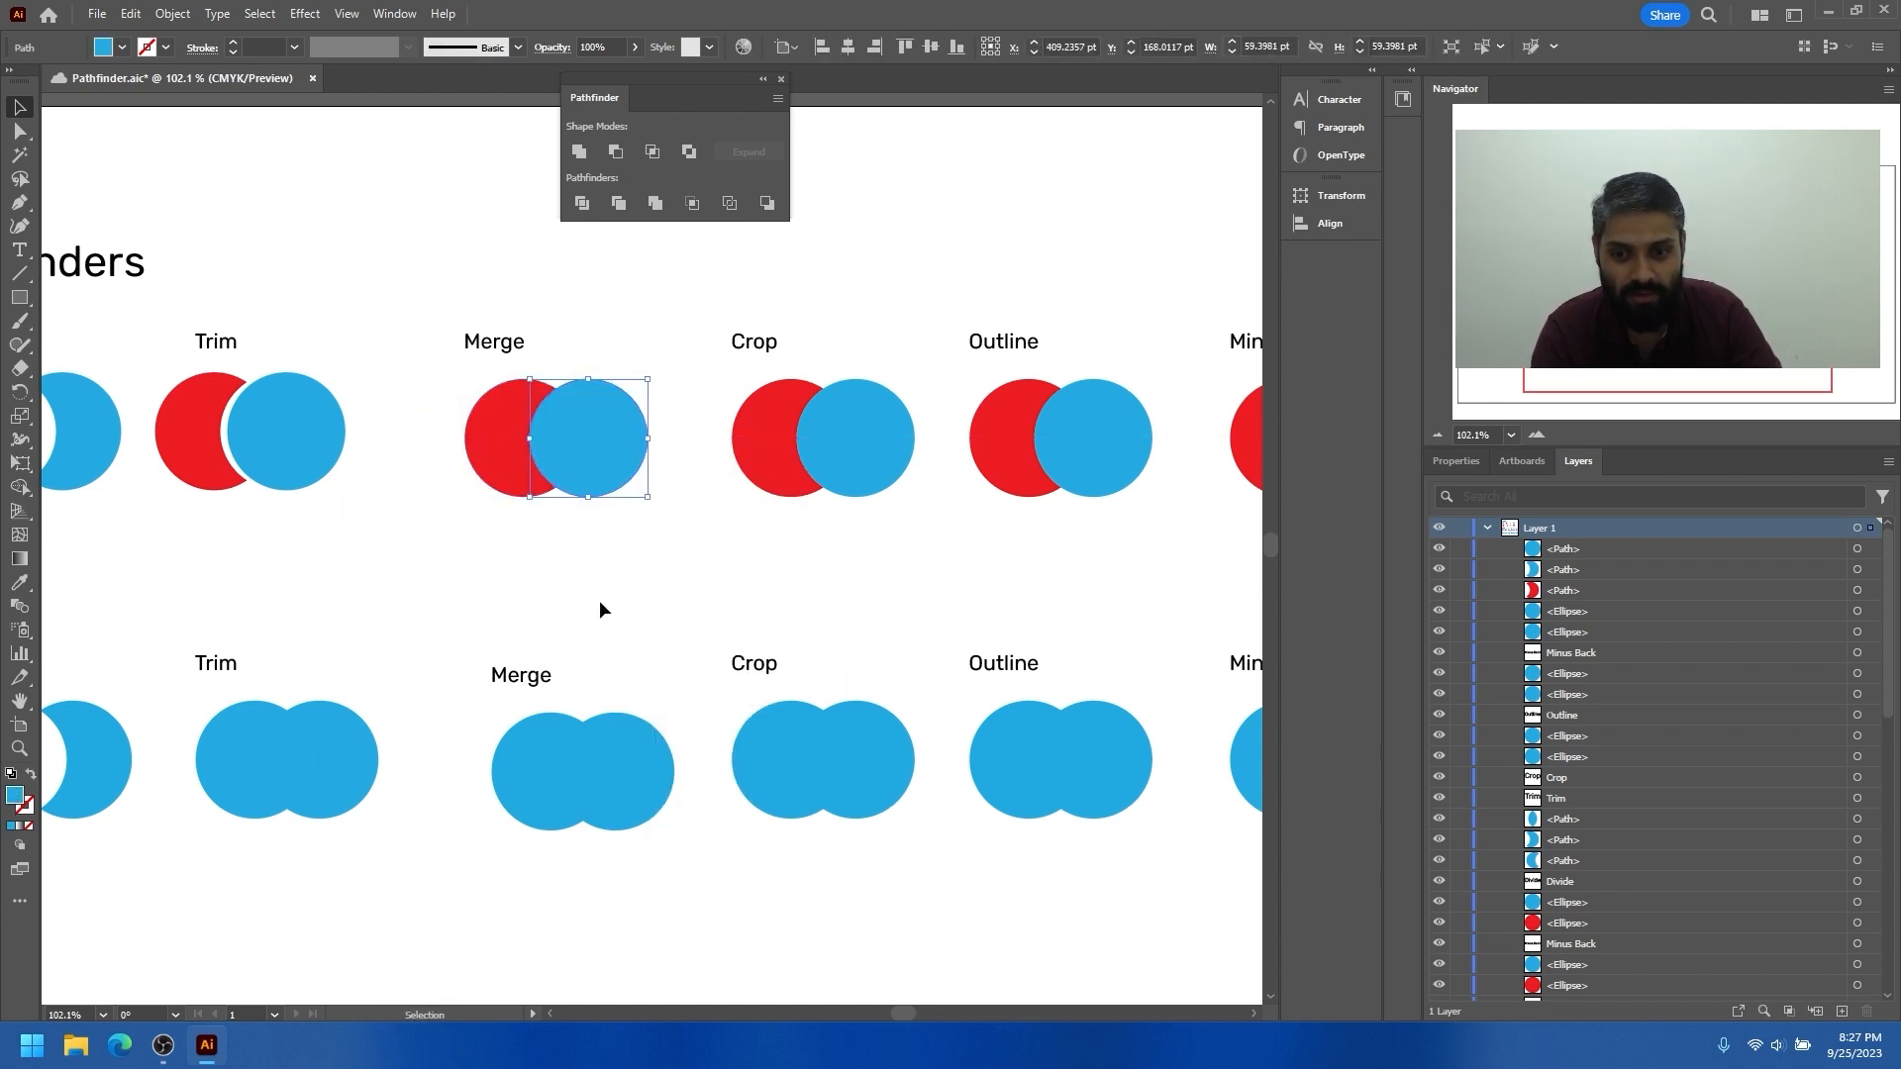
Apply Merge to the two blue circles in the second-row Merge example and align the result below the first-row Merge pair
scroll(594, 643, "down", 2)
left_click_drag(681, 755, 666, 745)
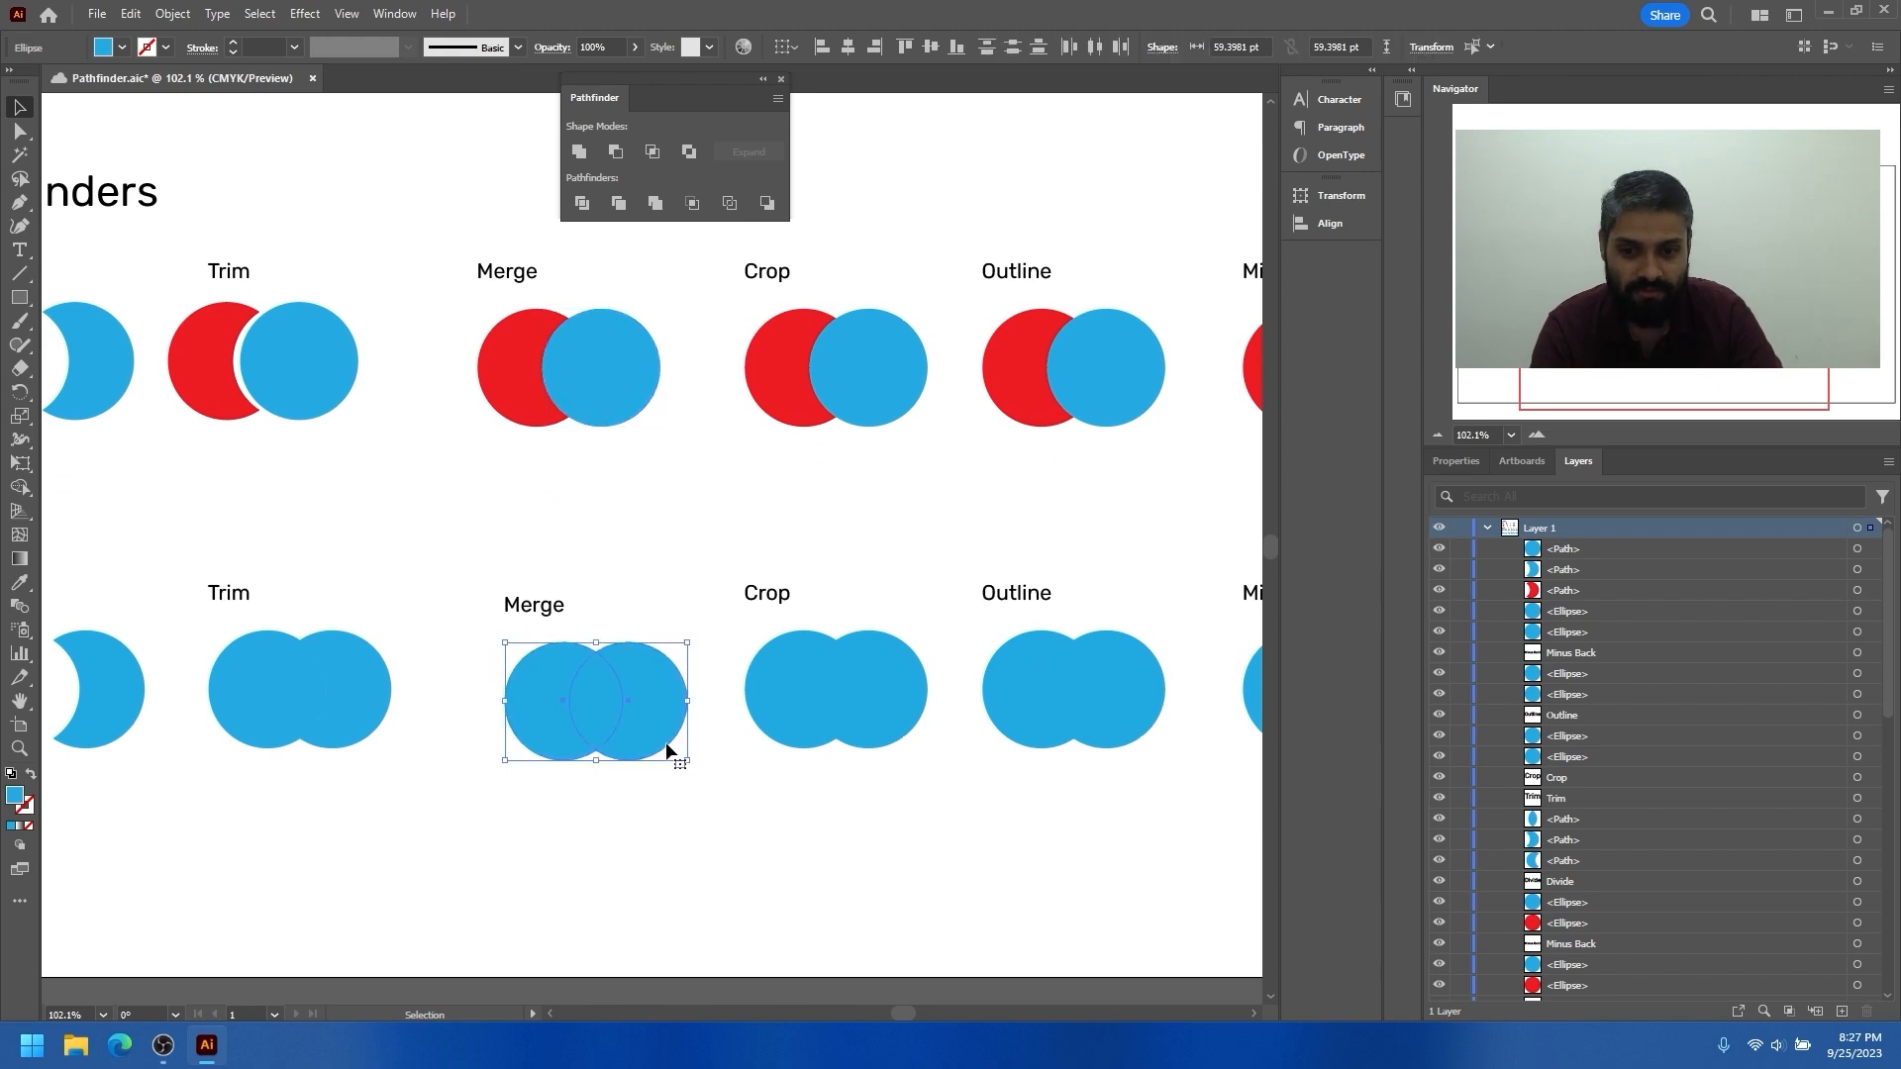
left_click(655, 212)
mouse_move(602, 683)
left_mouse_down()
mouse_move(577, 717)
mouse_move(589, 689)
left_mouse_up()
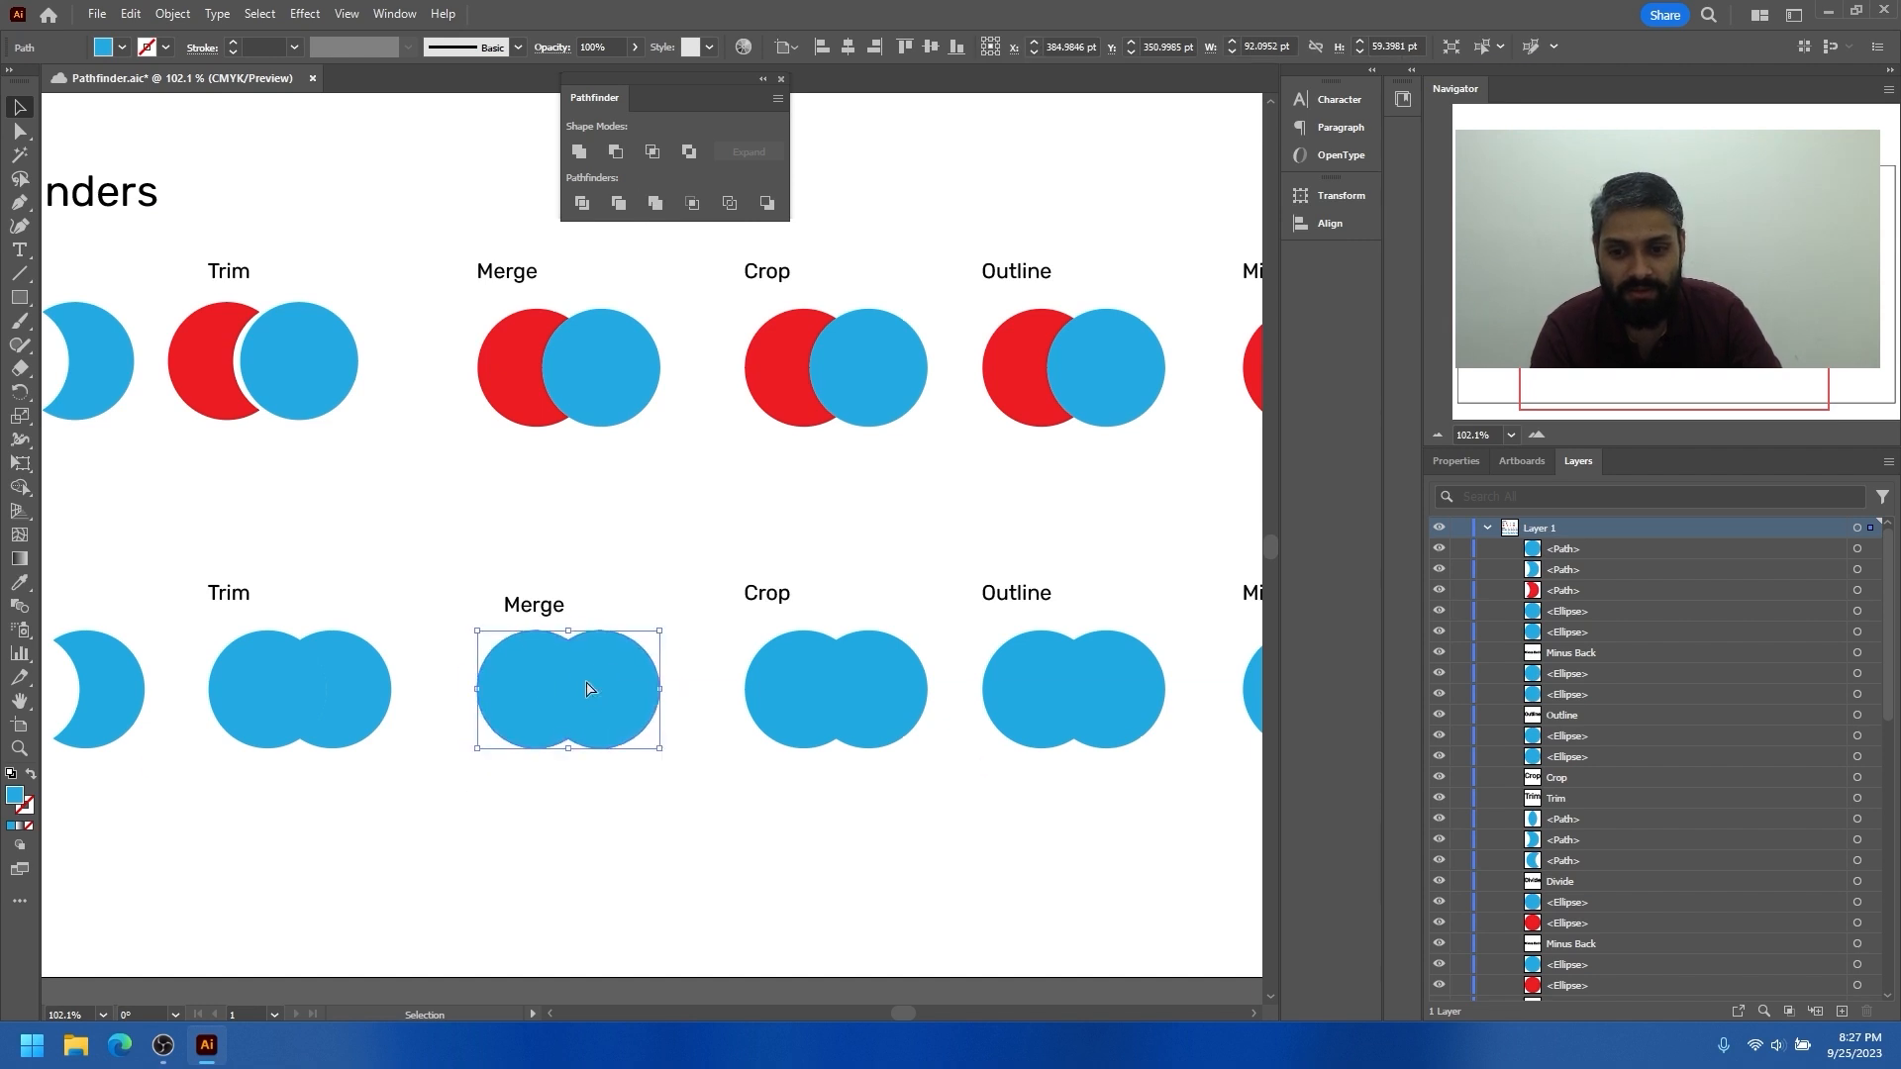
Check the grouping options of the merged blue shape, deselect it and save the document
right_click(580, 680)
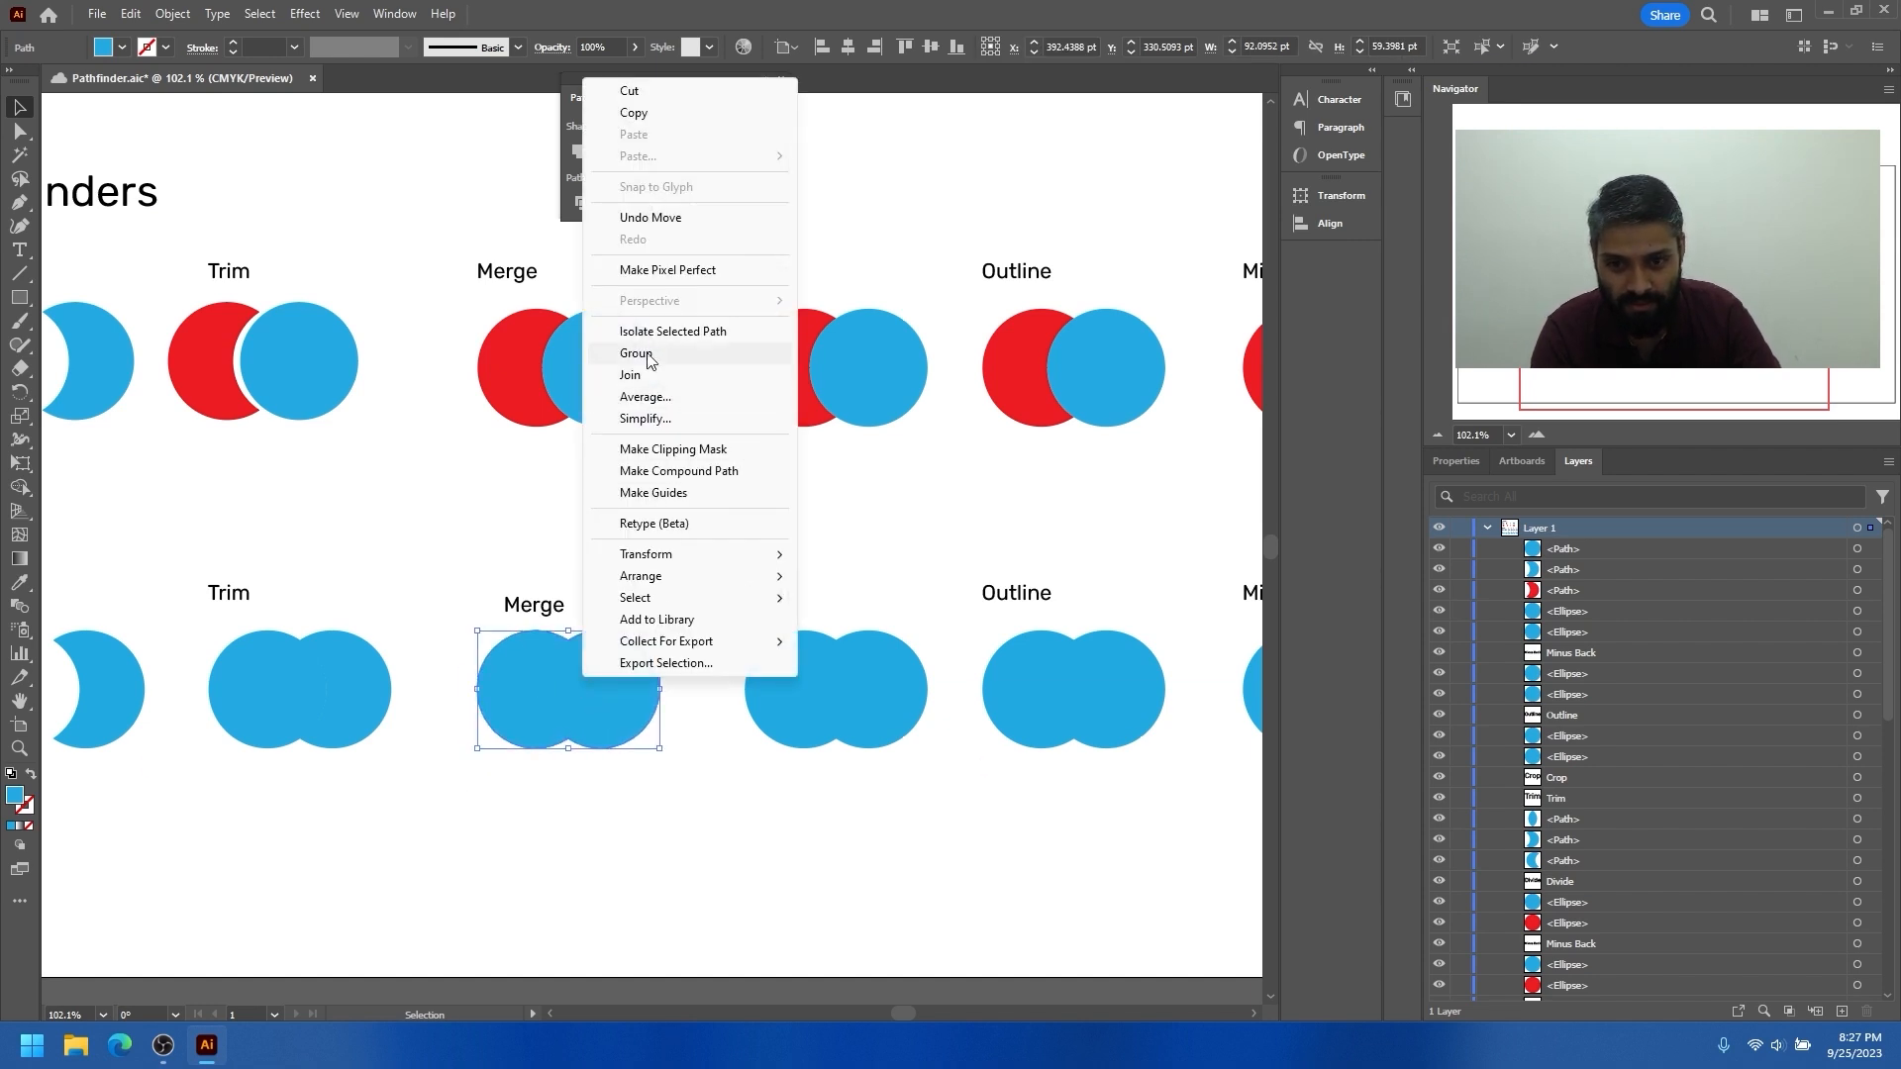
left_click(508, 525)
key("ctrl+s")
Move the blue circle of the first-row Merge example away from the red crescent
left_click_drag(595, 497, 552, 511)
left_click(592, 583, "ctrl+alt")
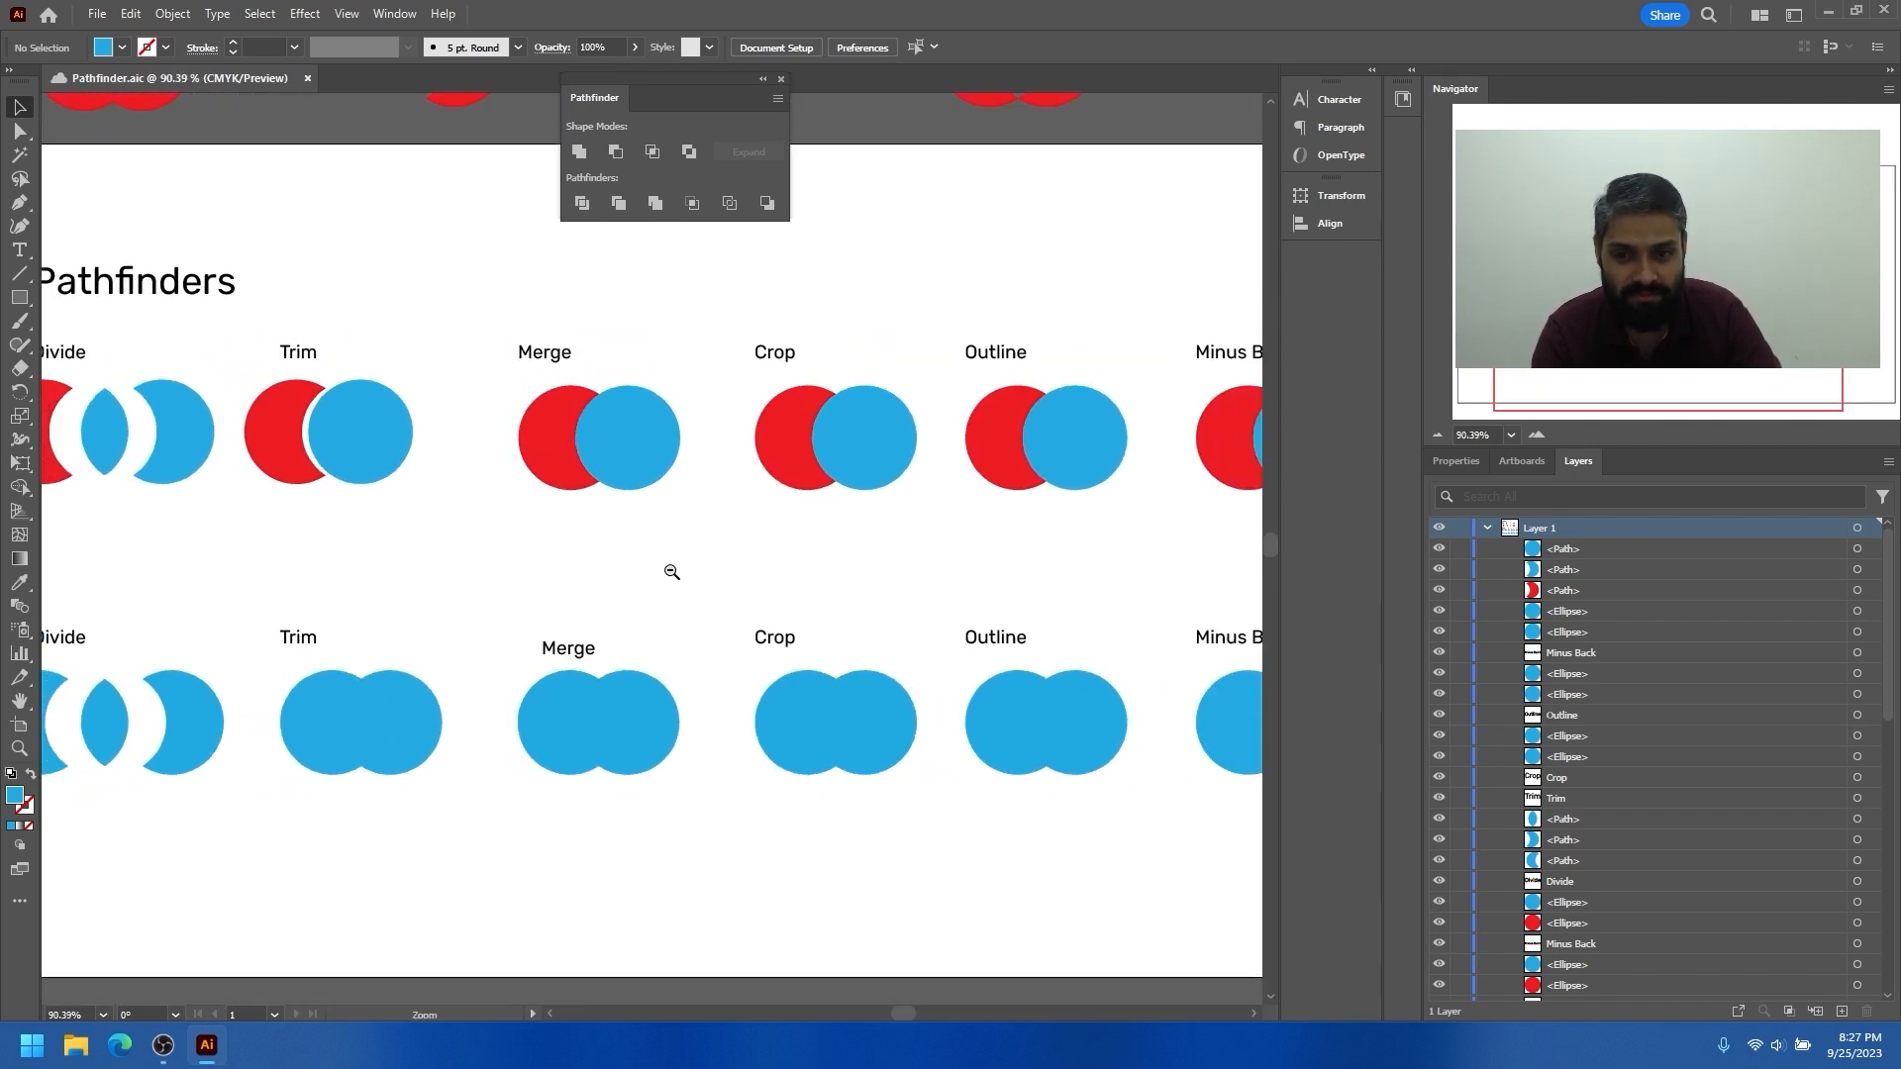
left_click(611, 542, "ctrl")
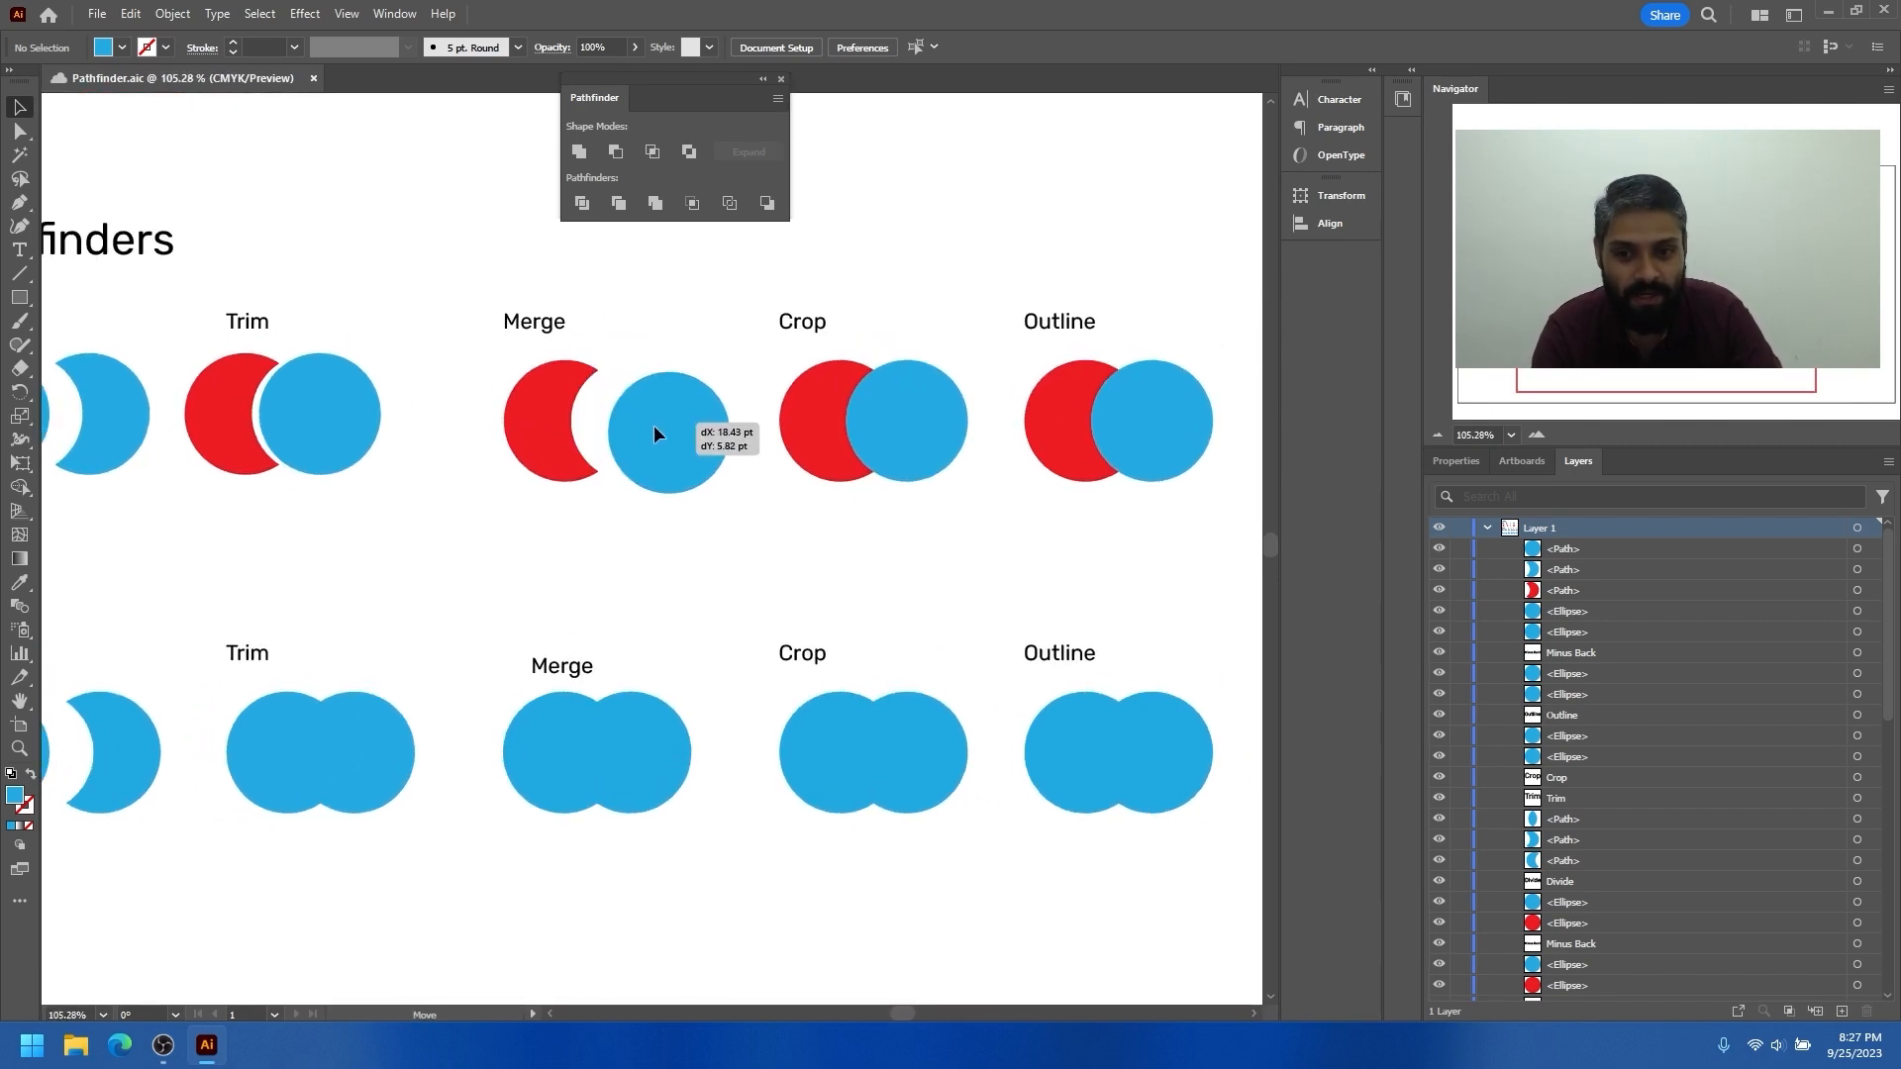